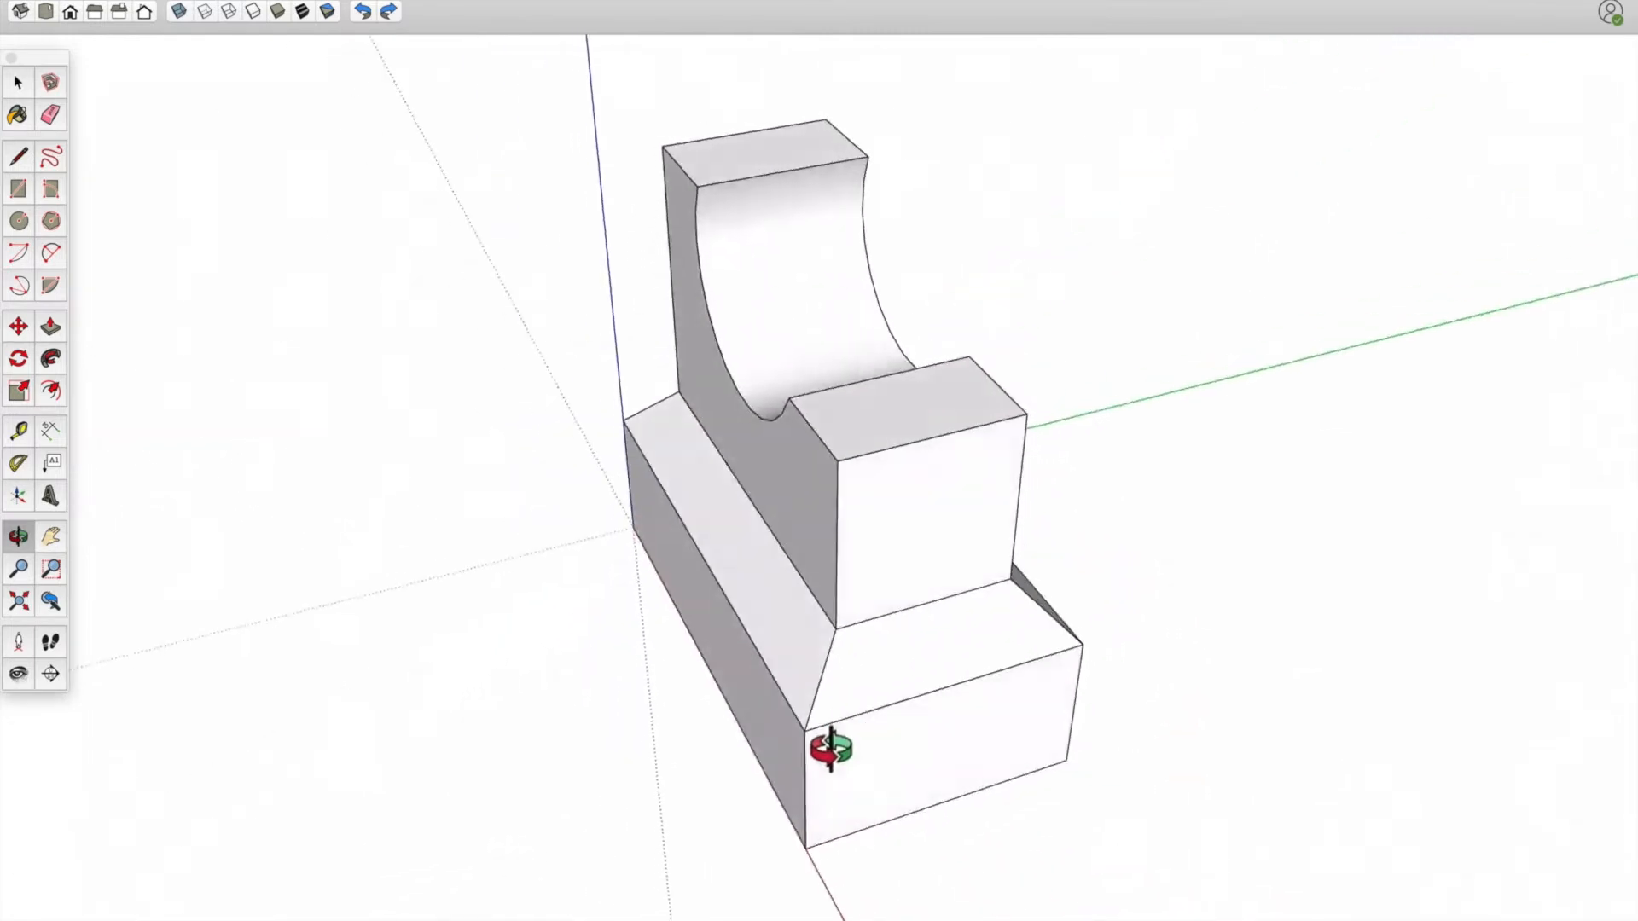
Examine the existing model's rectangular base, sloped faces and upper block with the curved cutout from several sides
key("space")
middle_click_drag(1088, 677, 815, 687)
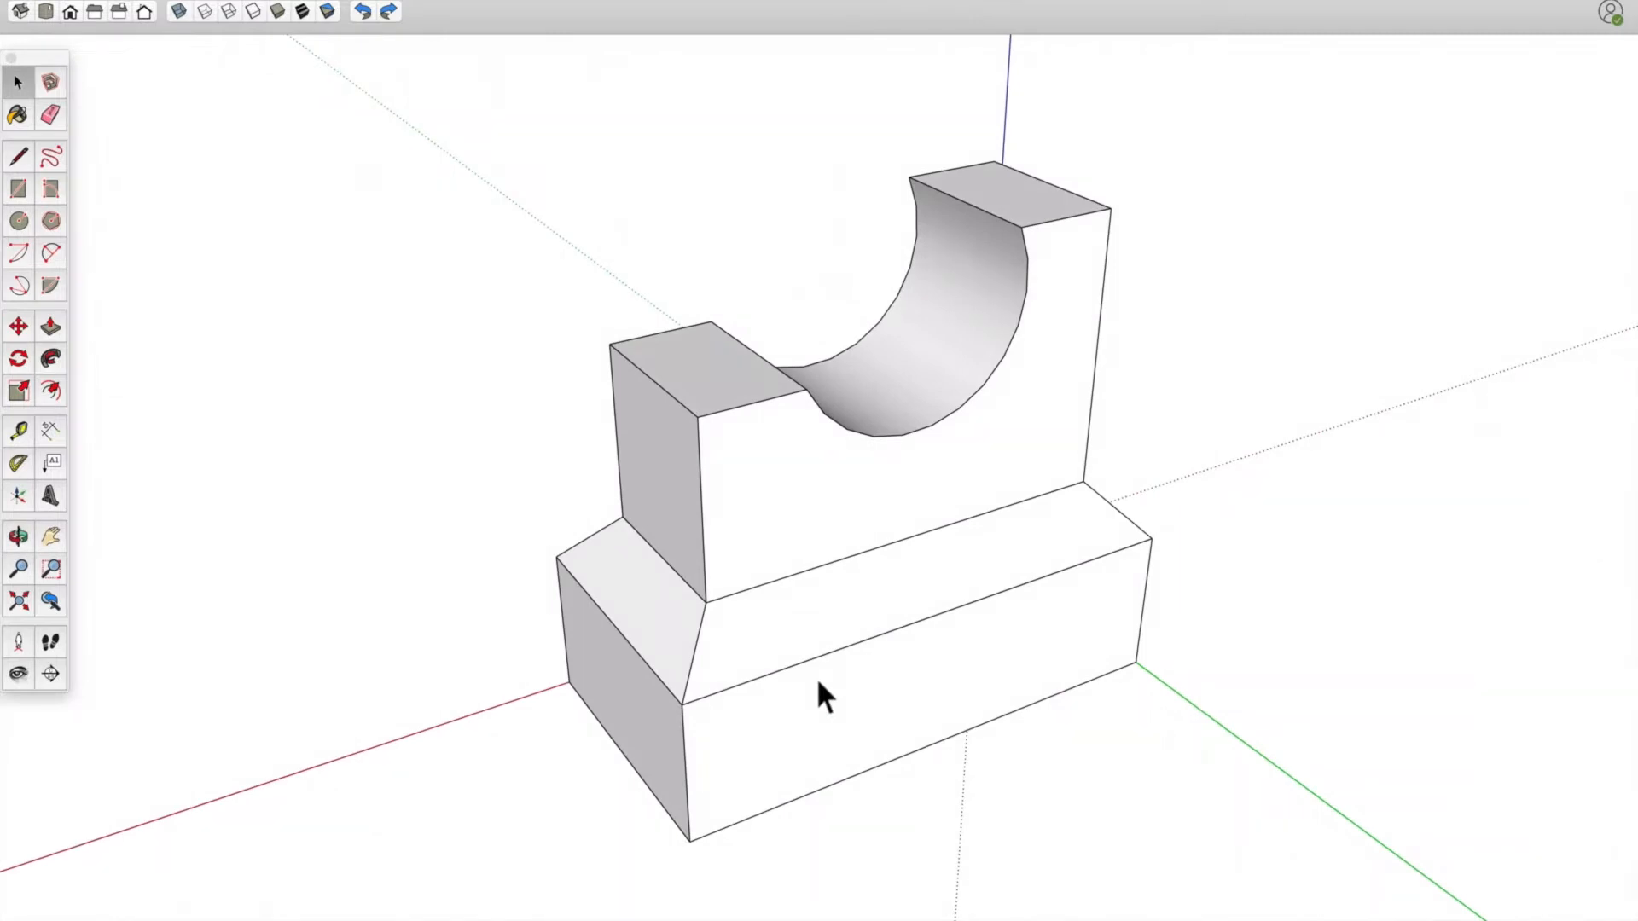
middle_click_drag(664, 739, 955, 768)
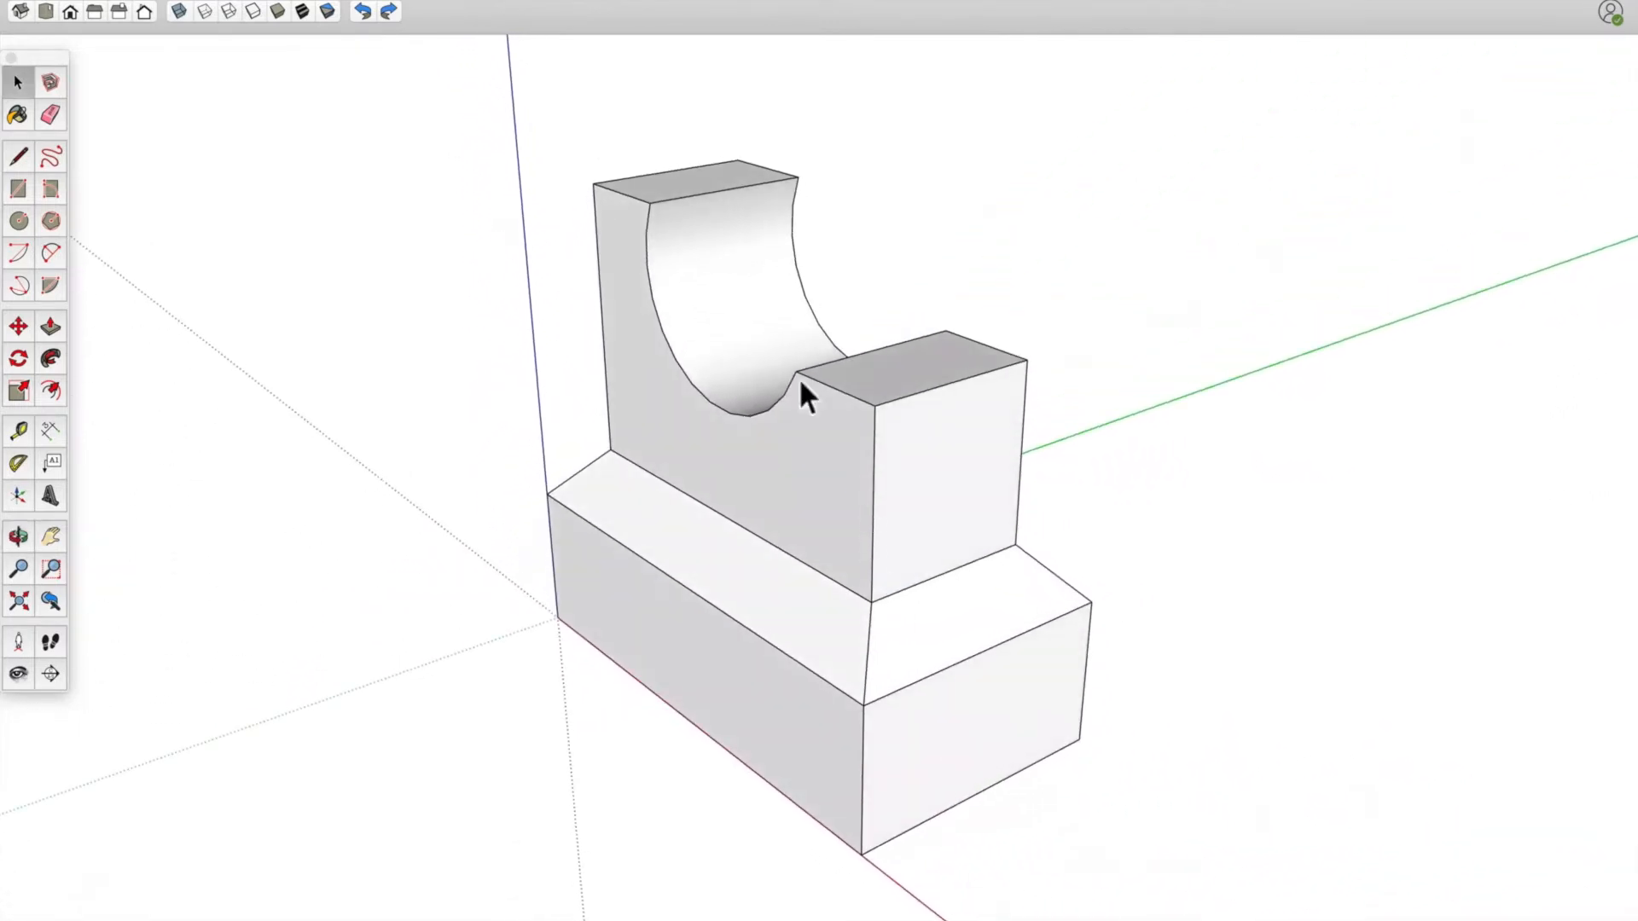
middle_click_drag(1036, 483, 368, 508)
middle_click_drag(1002, 563, 927, 600)
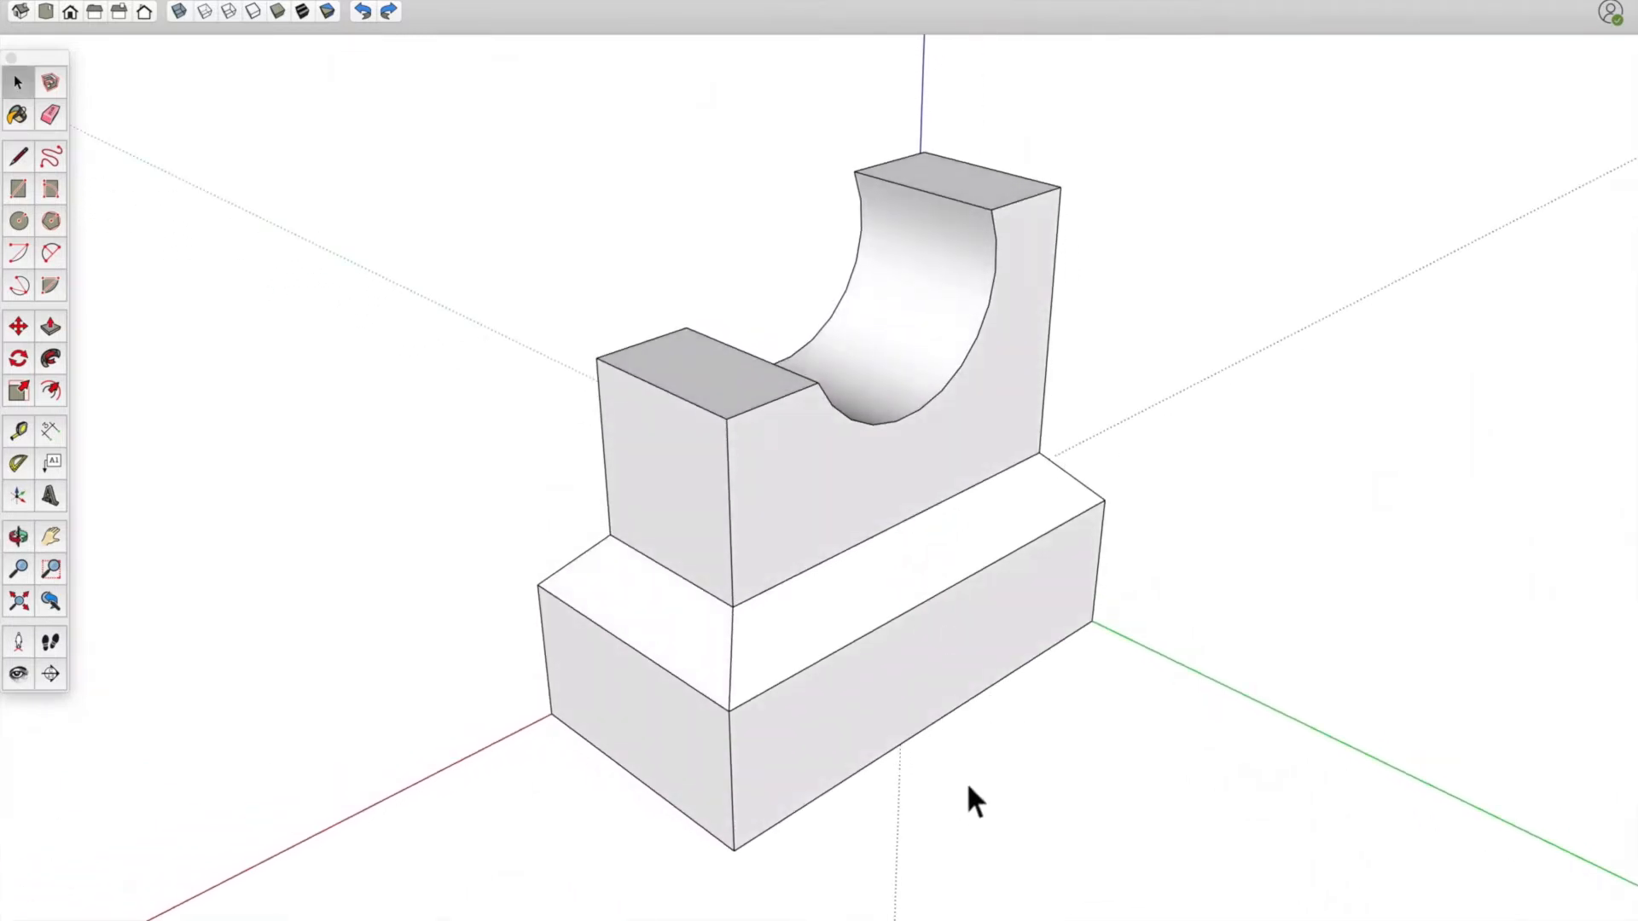
middle_click_drag(695, 643, 1365, 611)
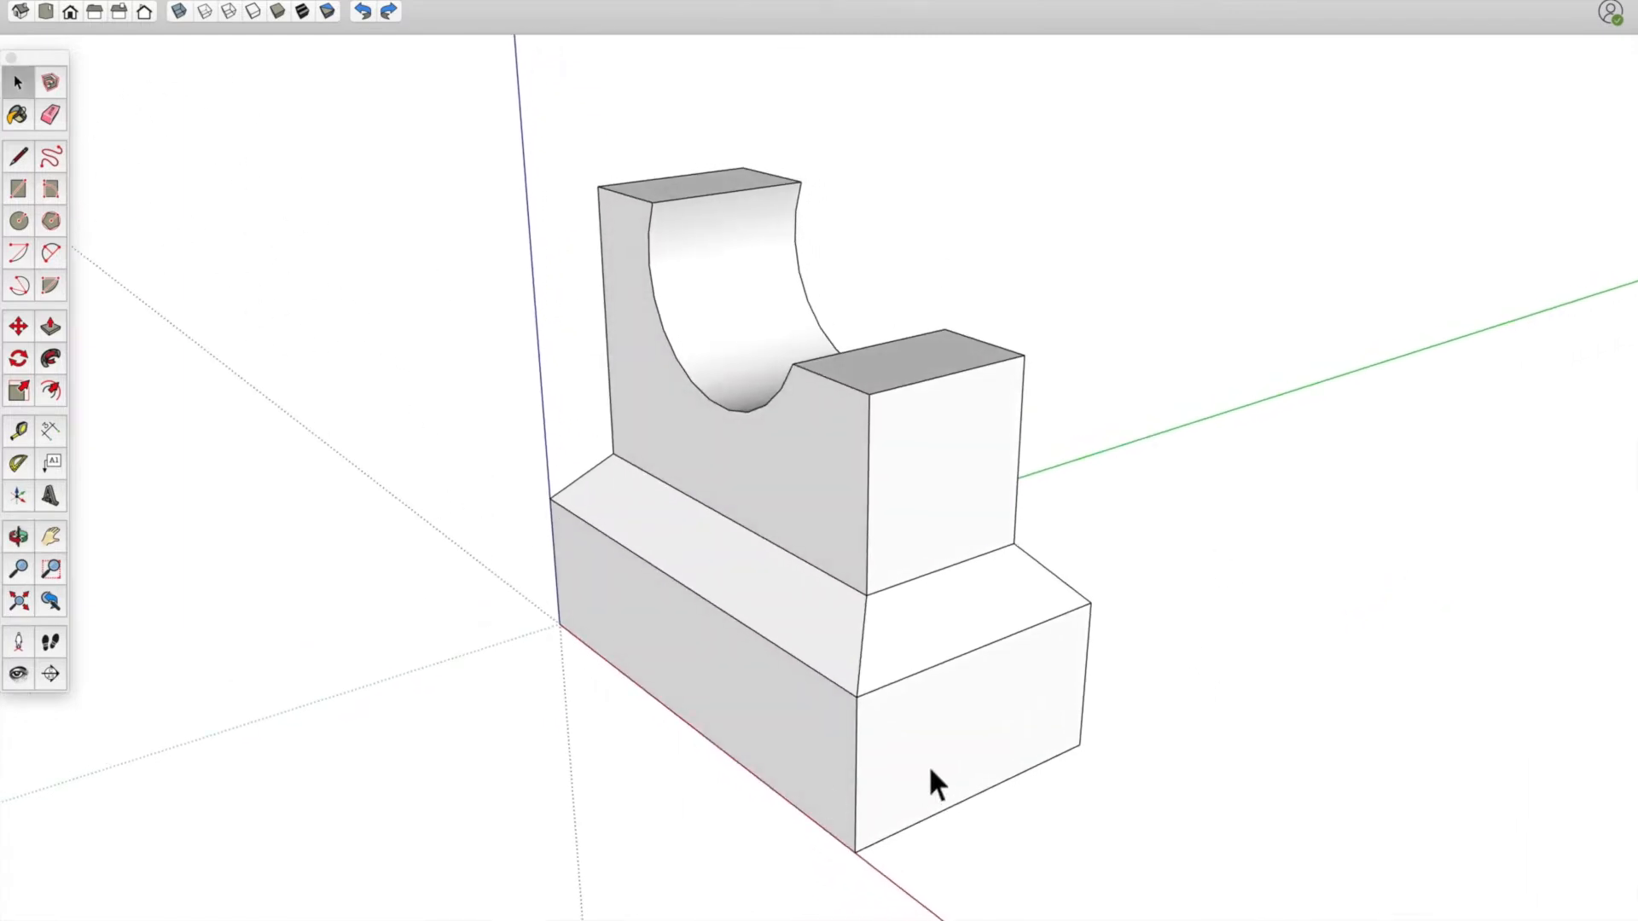
mouse_move(541, 732)
middle_mouse_down()
mouse_move(981, 694)
mouse_move(549, 743)
middle_mouse_up()
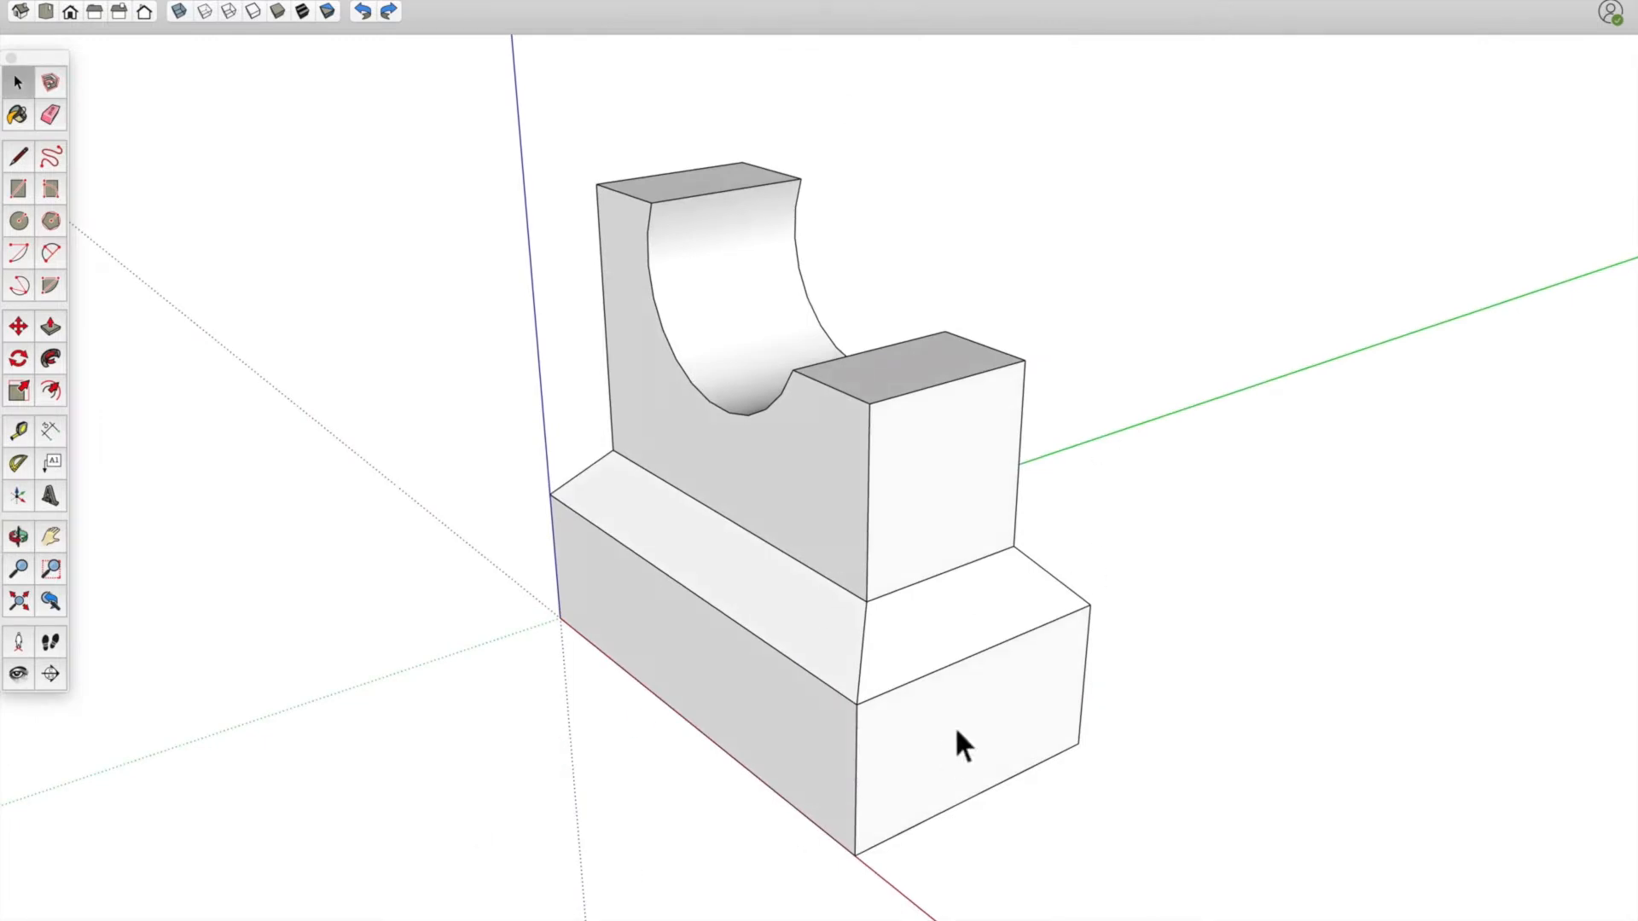
middle_click_drag(1243, 757, 494, 747)
middle_click_drag(932, 747, 831, 763)
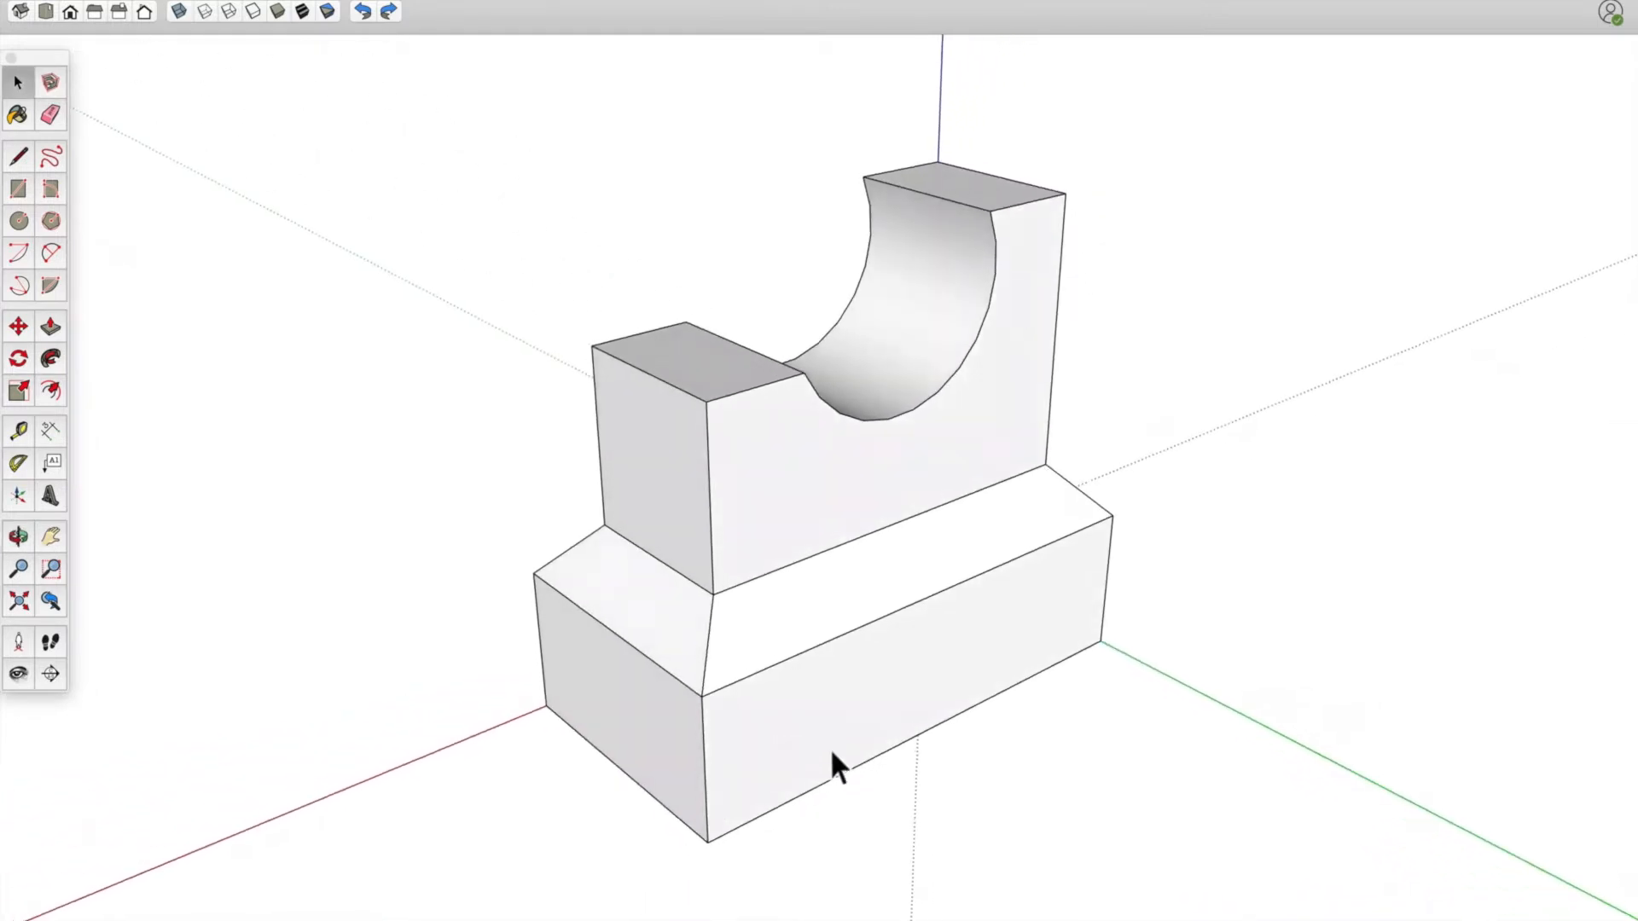
middle_click_drag(697, 826, 762, 826)
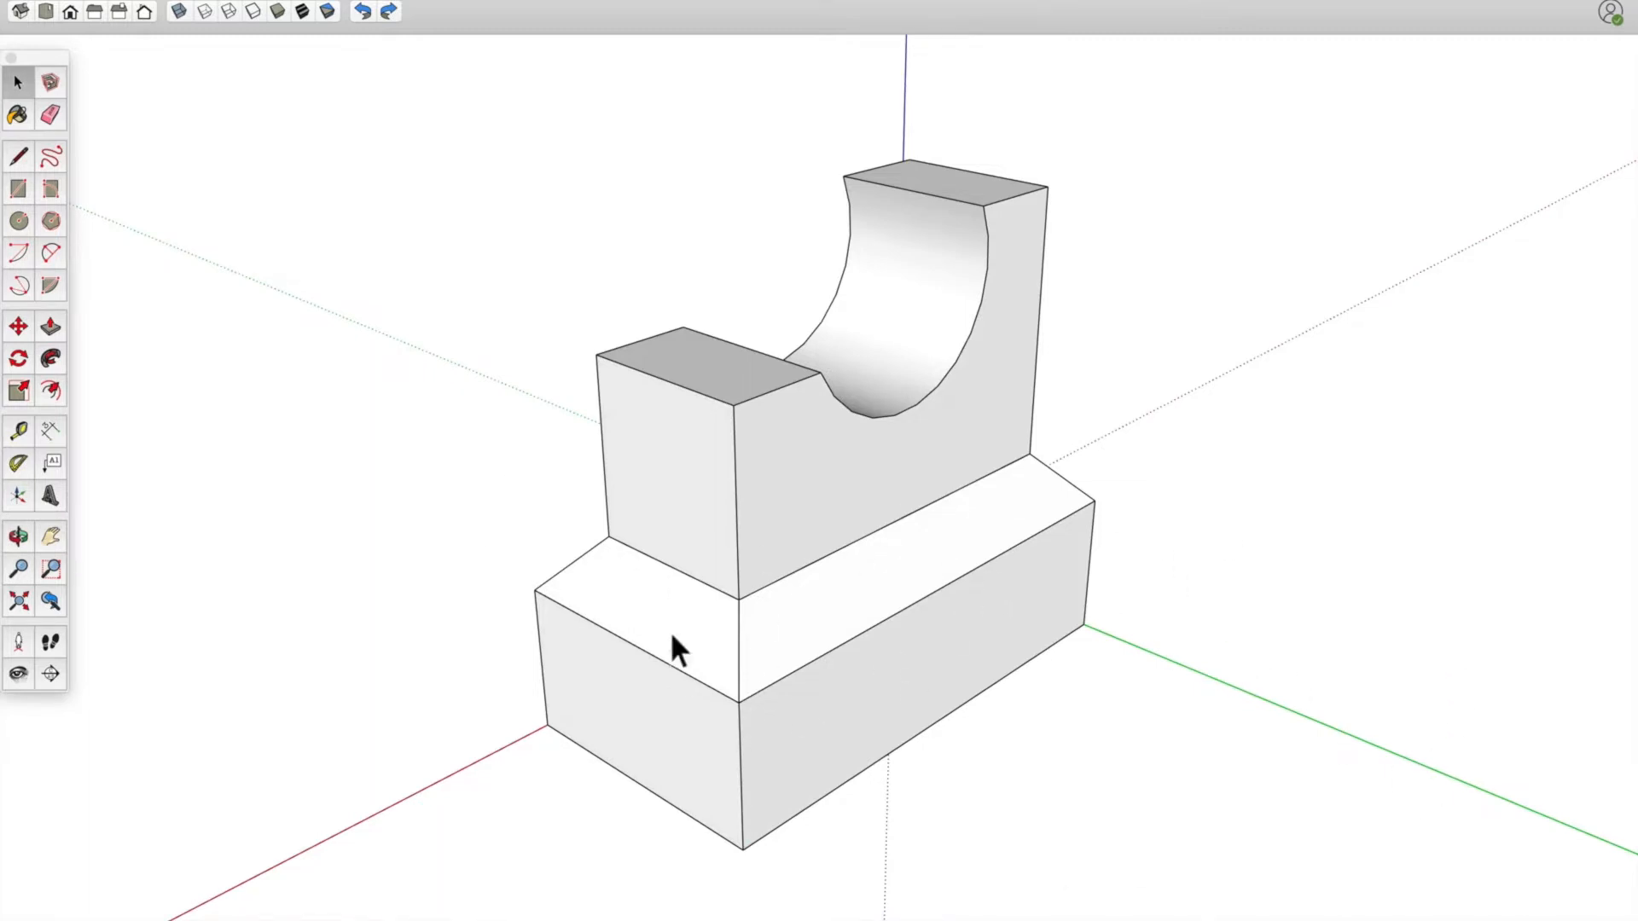
middle_click_drag(725, 767, 810, 707)
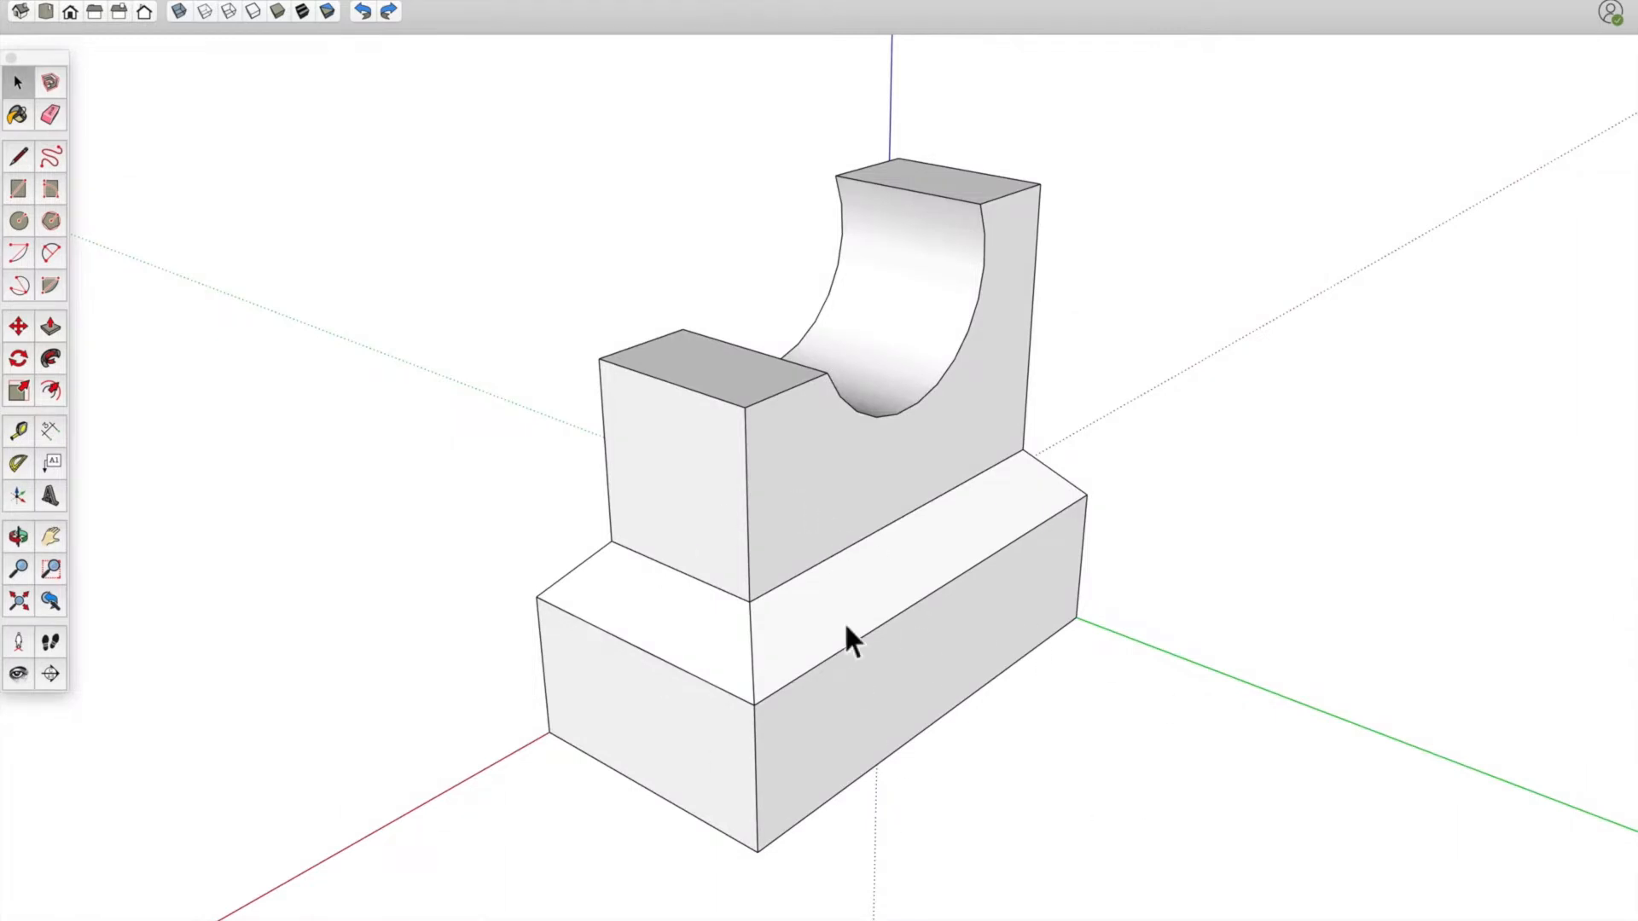
middle_click_drag(408, 676, 530, 654)
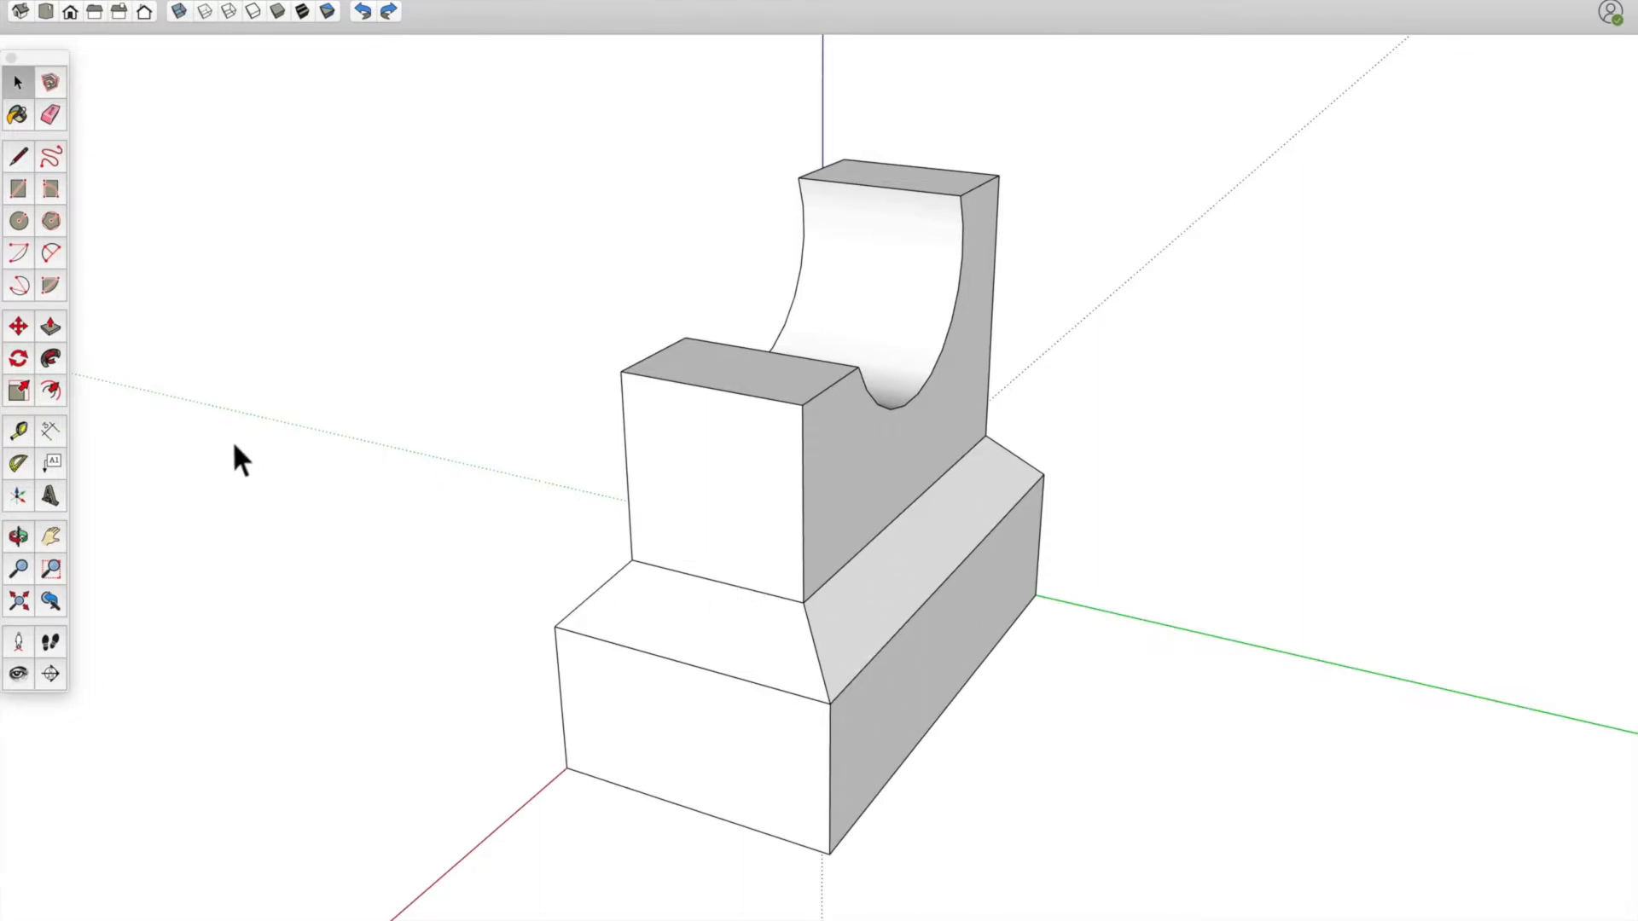
Draw a ground rectangle beside the existing model with one edge on the green axis and Push/Pull it up to about the base's height
middle_click_drag(221, 418, 688, 574)
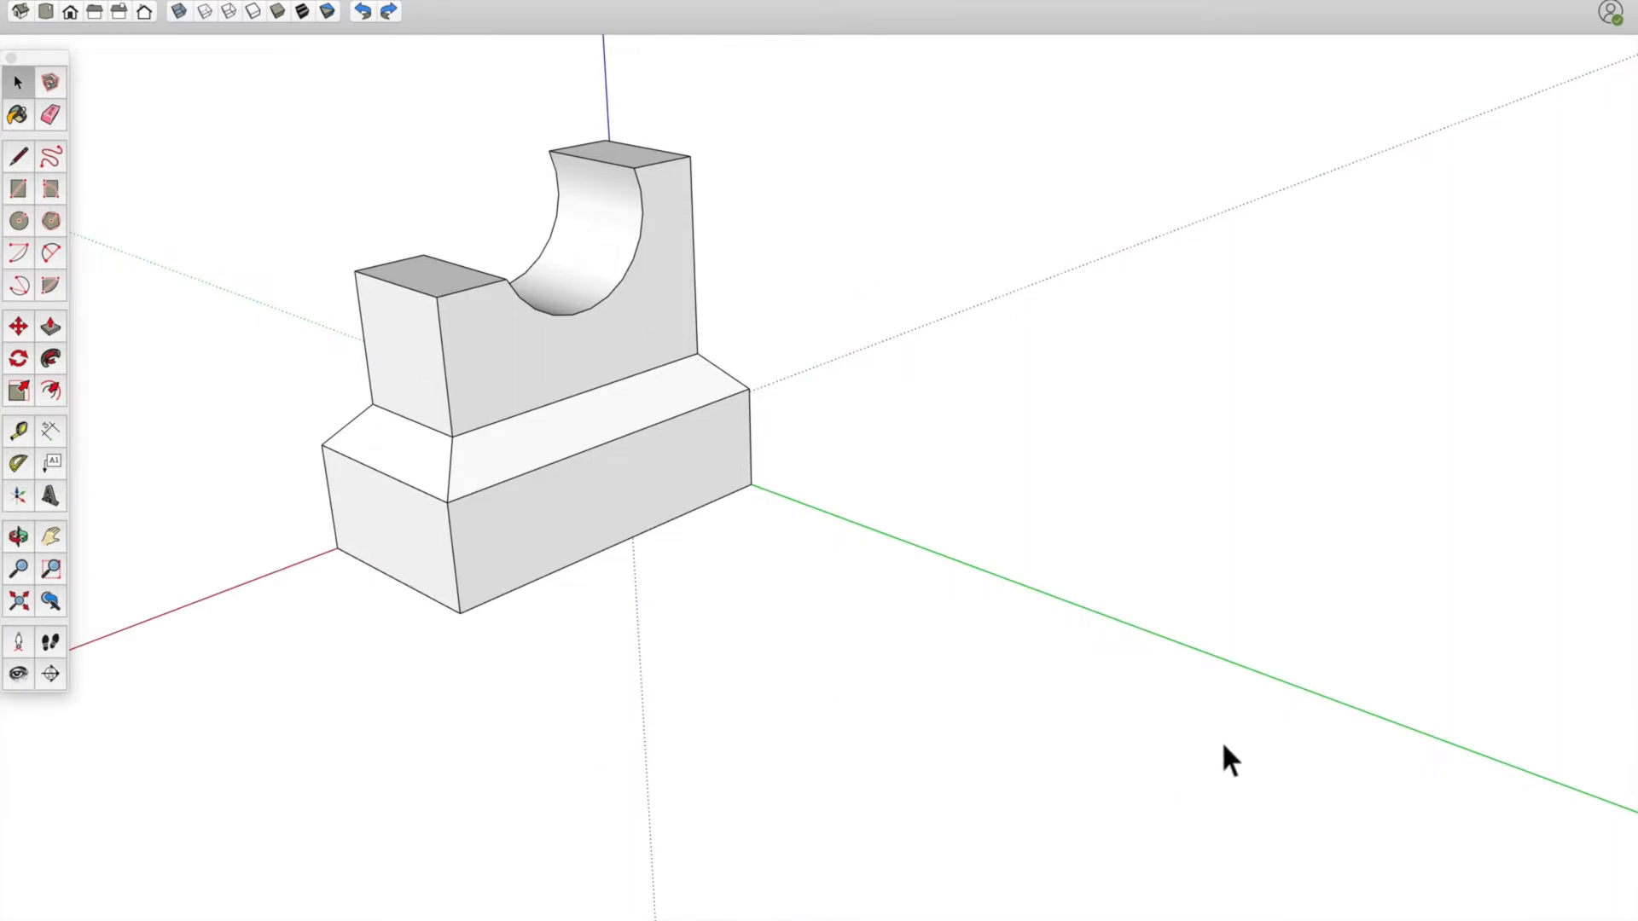
middle_click_drag(731, 743, 783, 661, "shift")
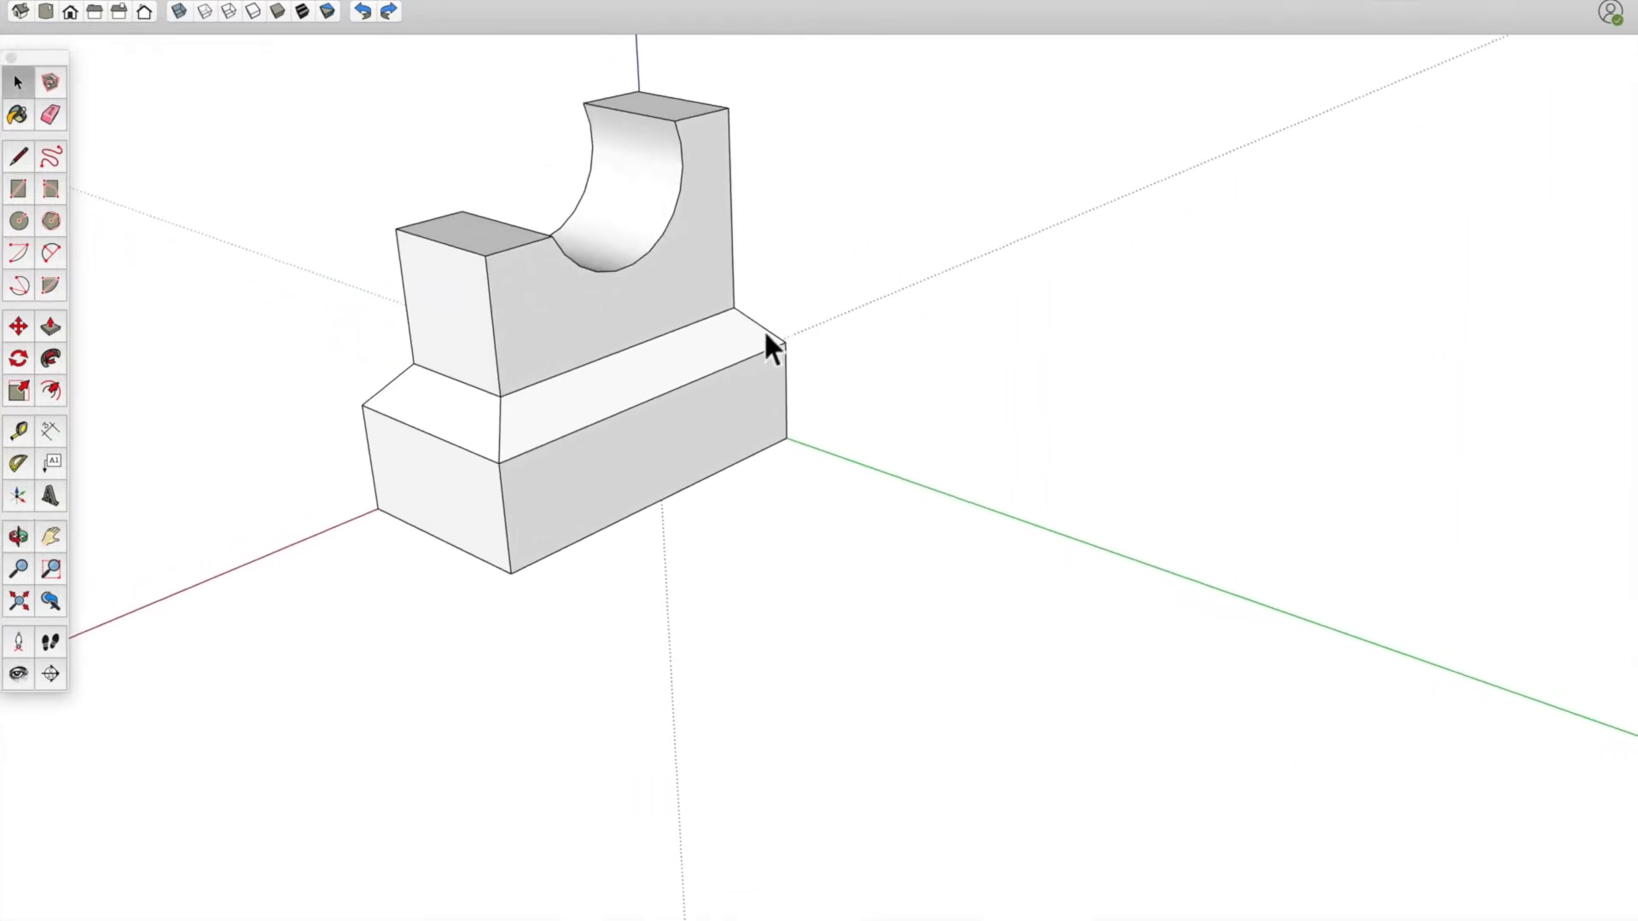
middle_click_drag(647, 335, 609, 398)
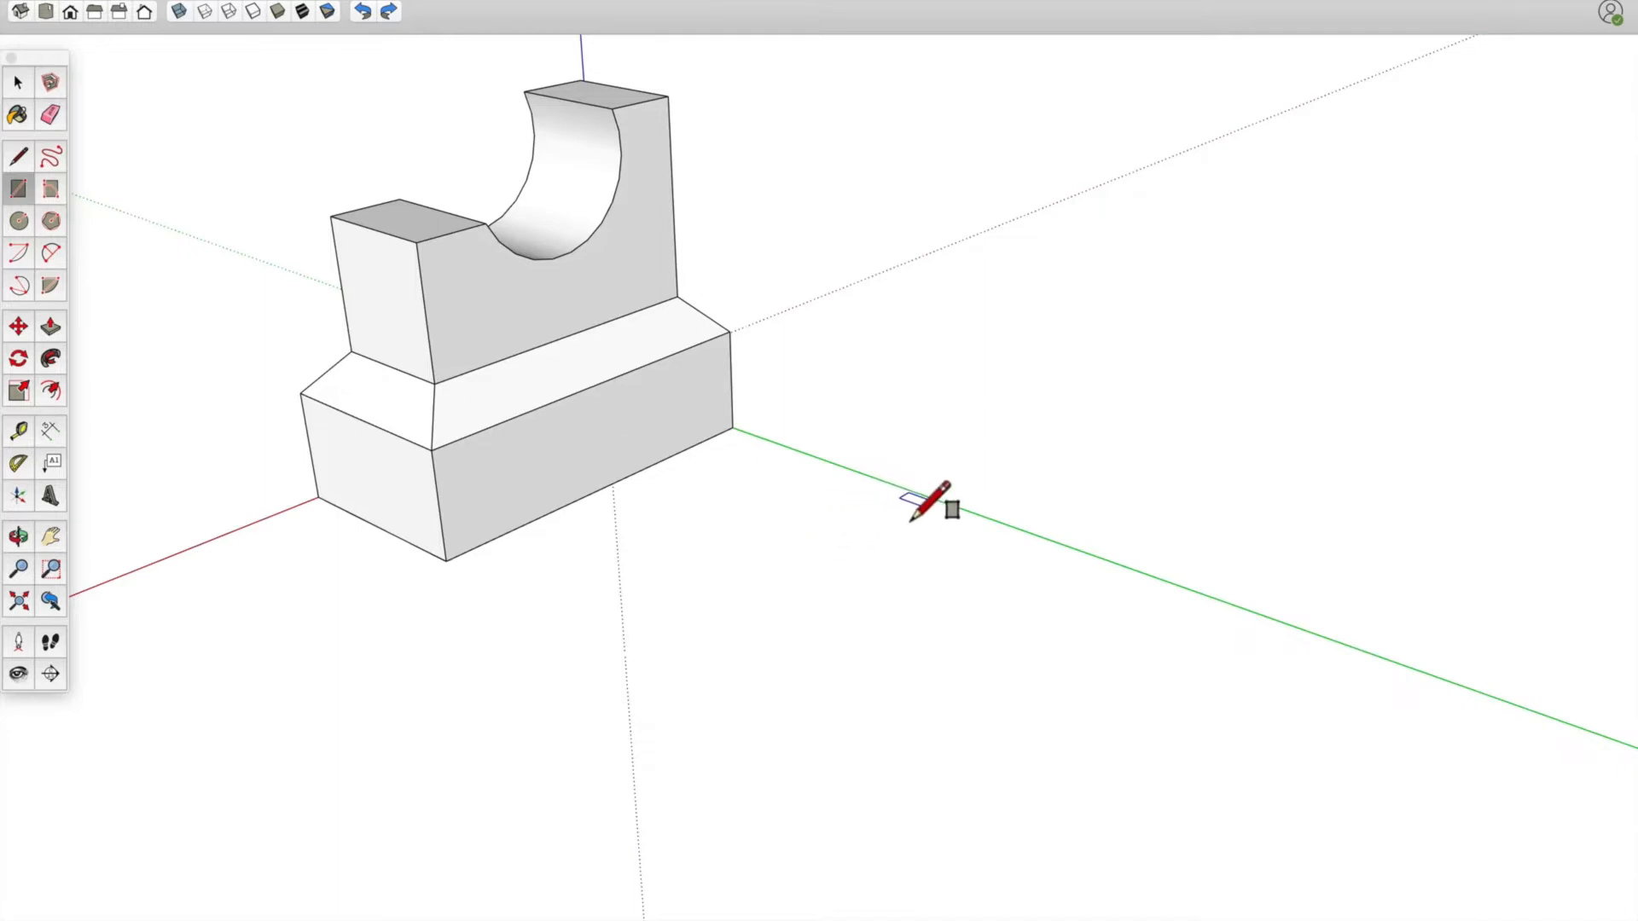
left_click(910, 493)
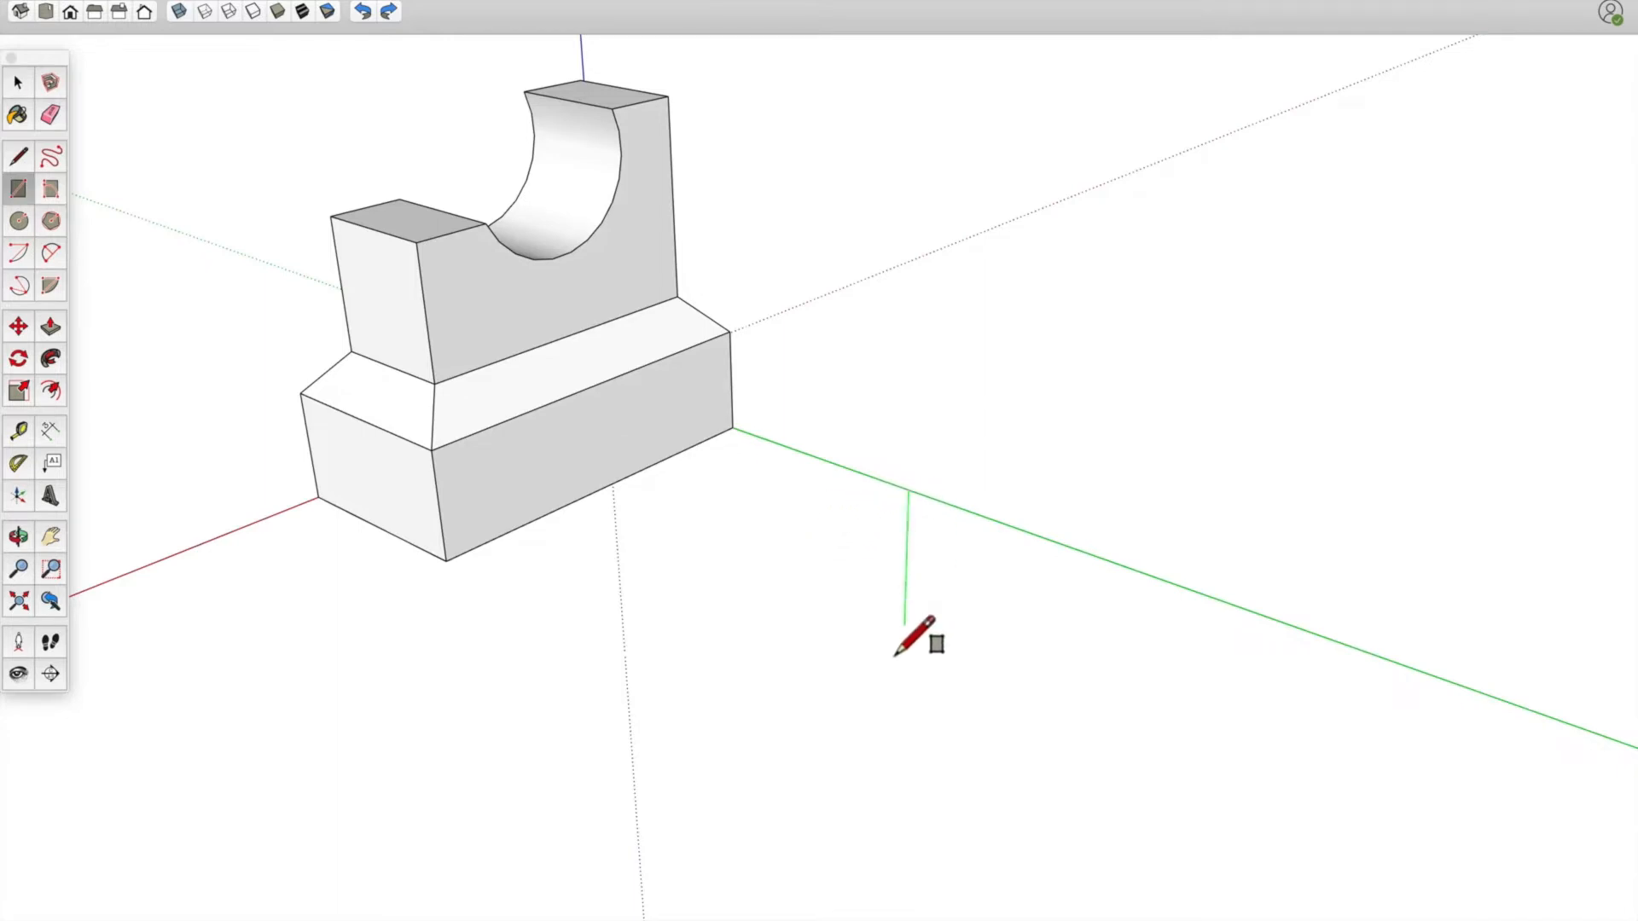
left_click(840, 750)
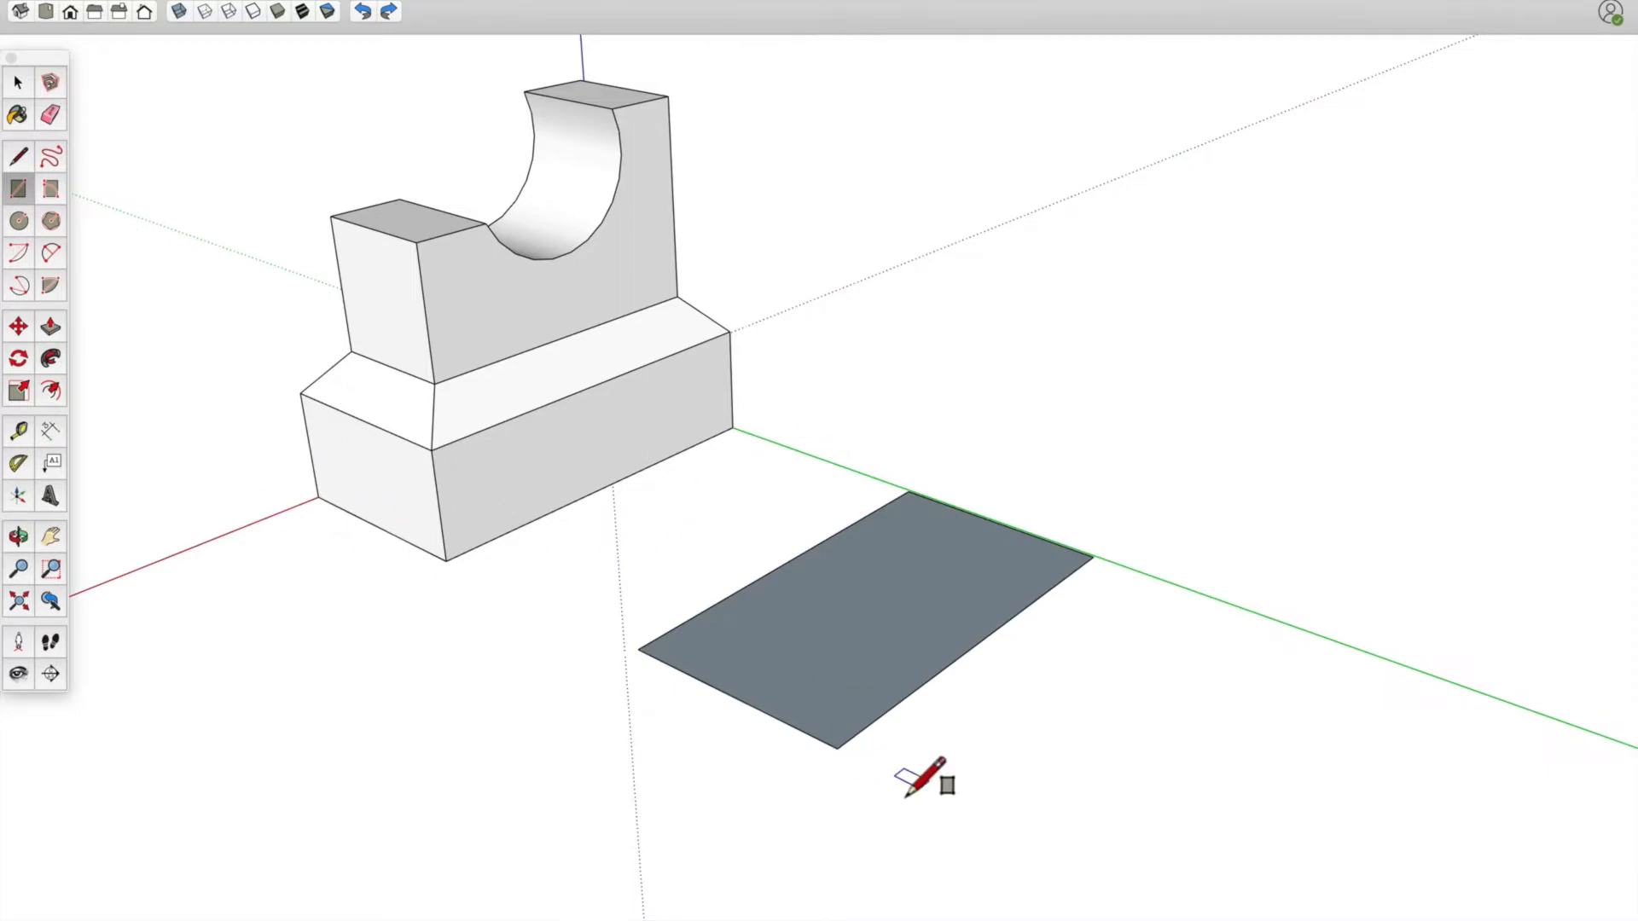
key("p")
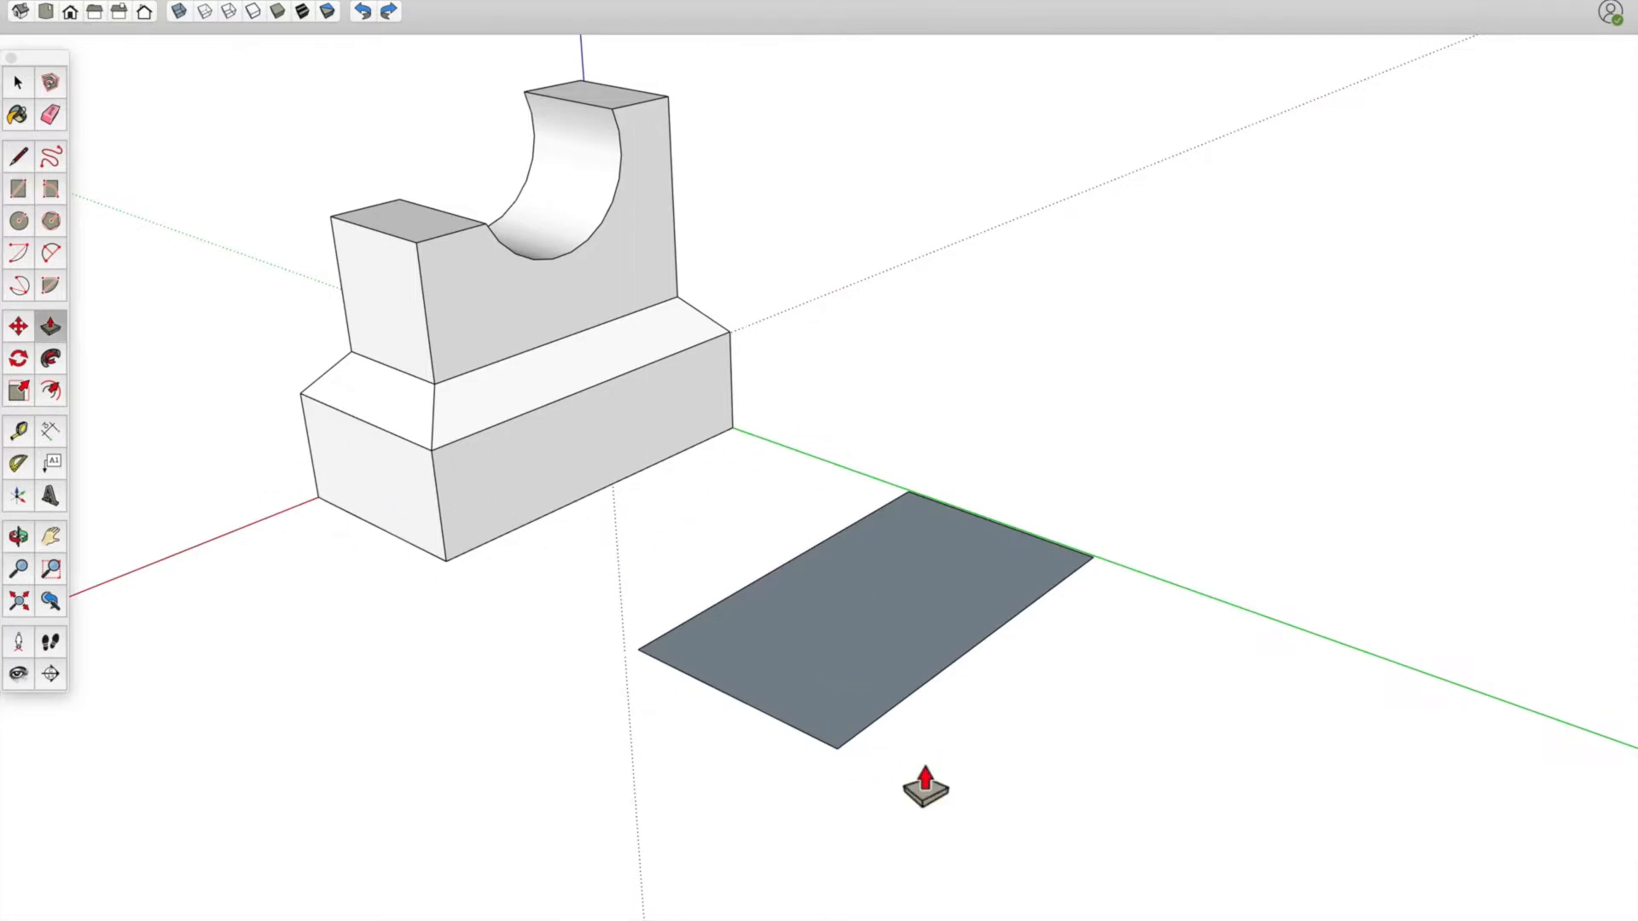
left_click_drag(853, 683, 842, 574)
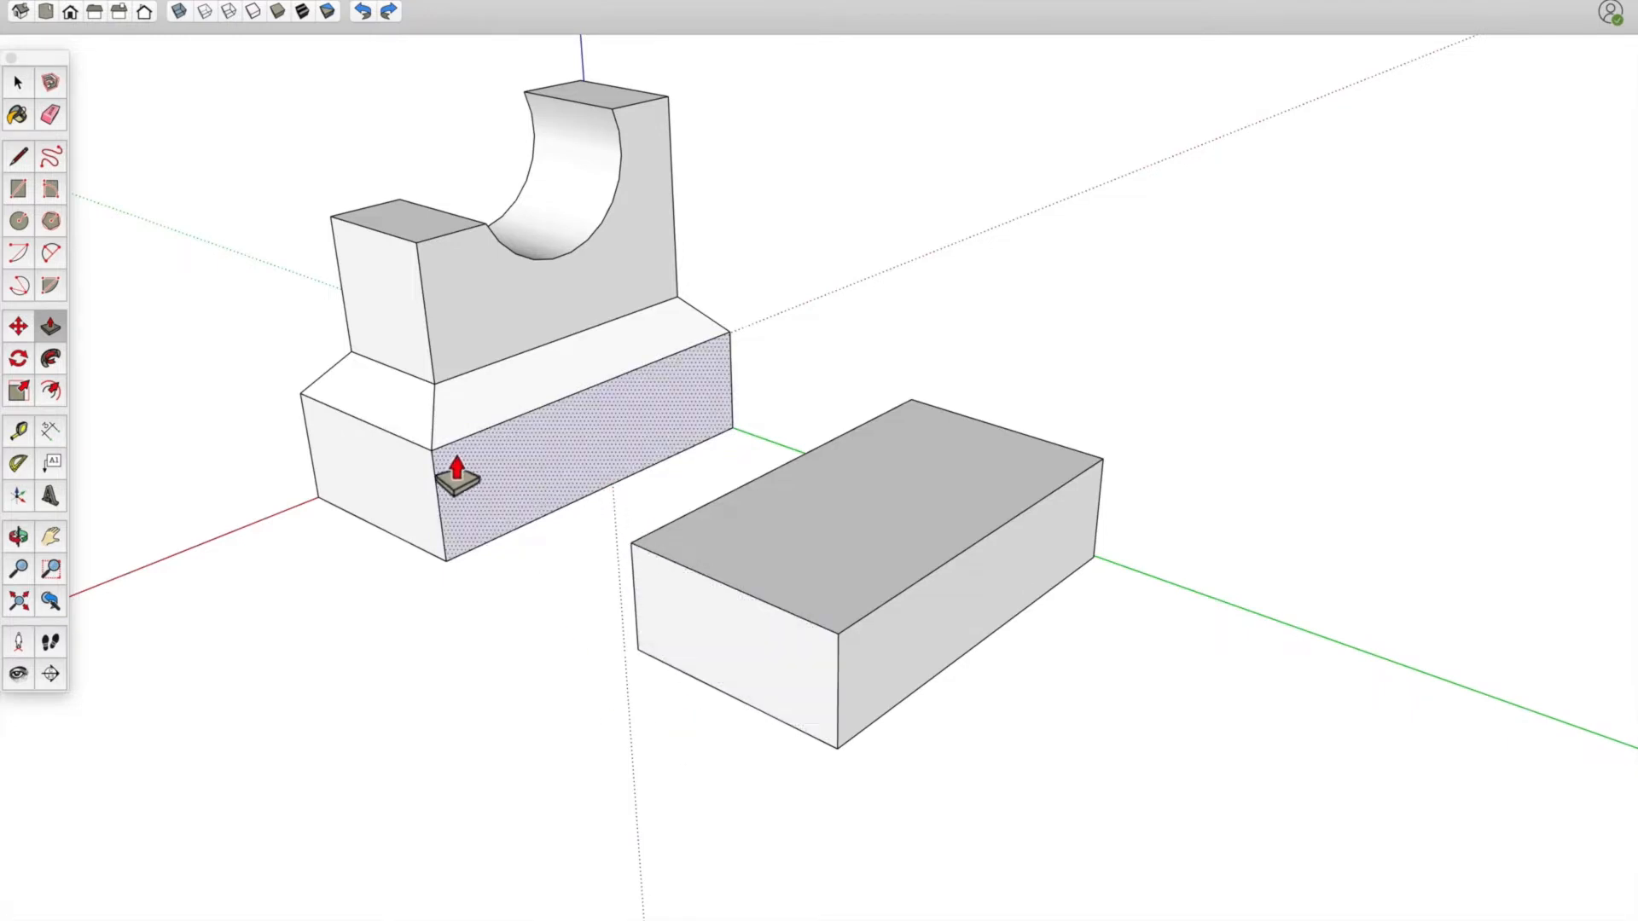
Examine the existing model from the front and from above to compare its inset upper block with the new box
middle_click_drag(442, 468, 950, 275)
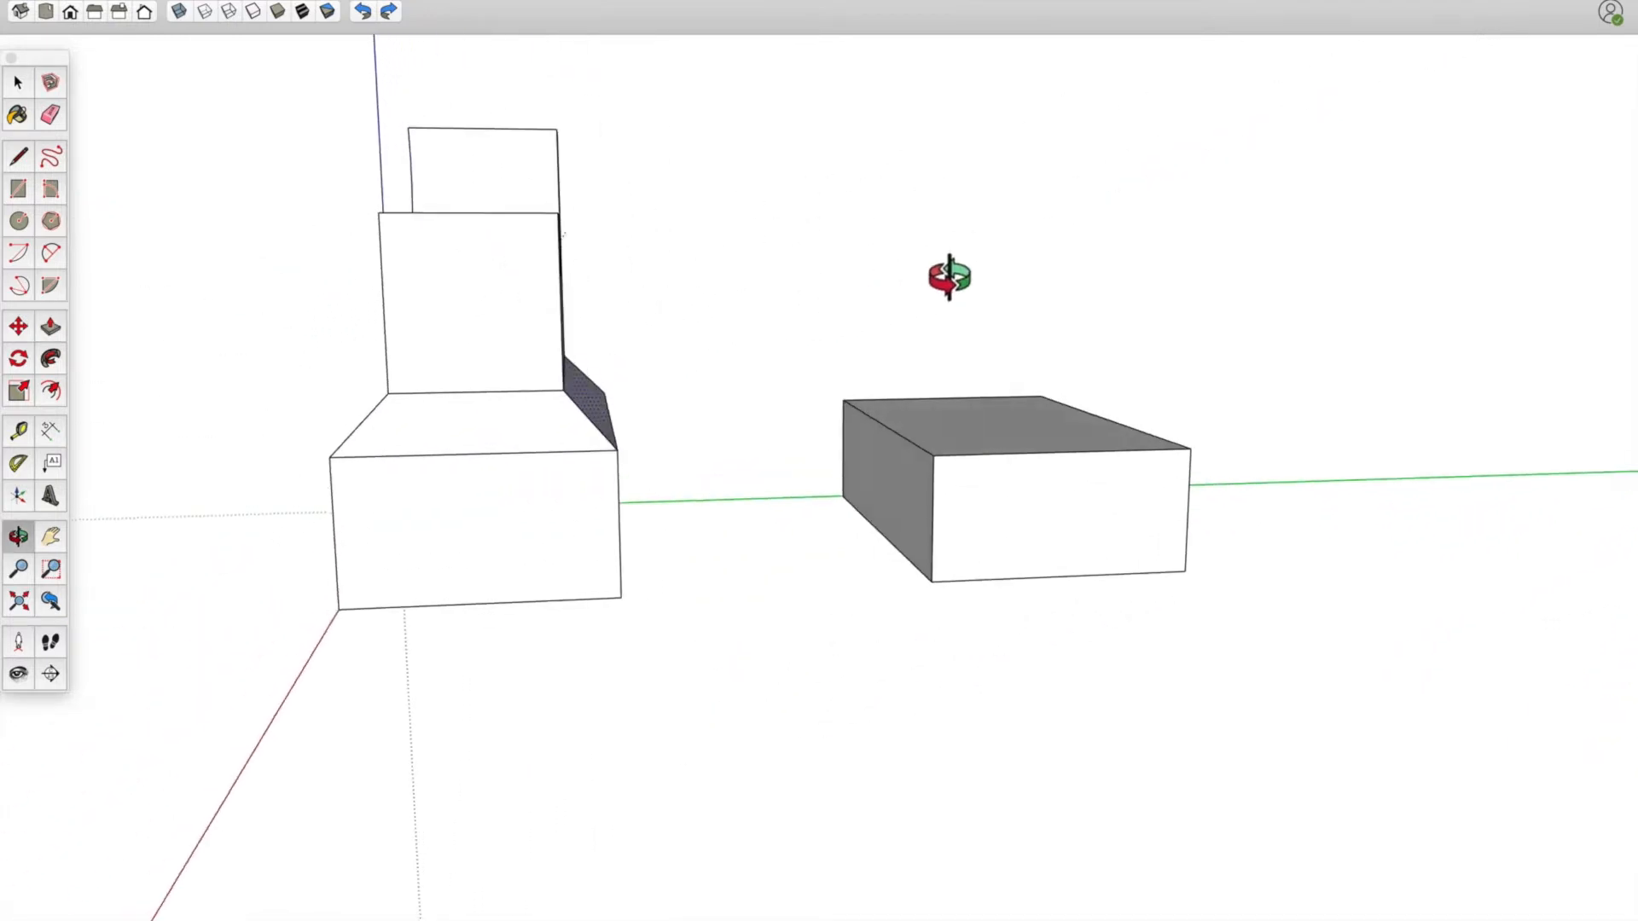
middle_click_drag(476, 438, 1181, 566)
middle_click_drag(1177, 764, 1181, 384)
middle_click_drag(487, 281, 951, 705)
key("p")
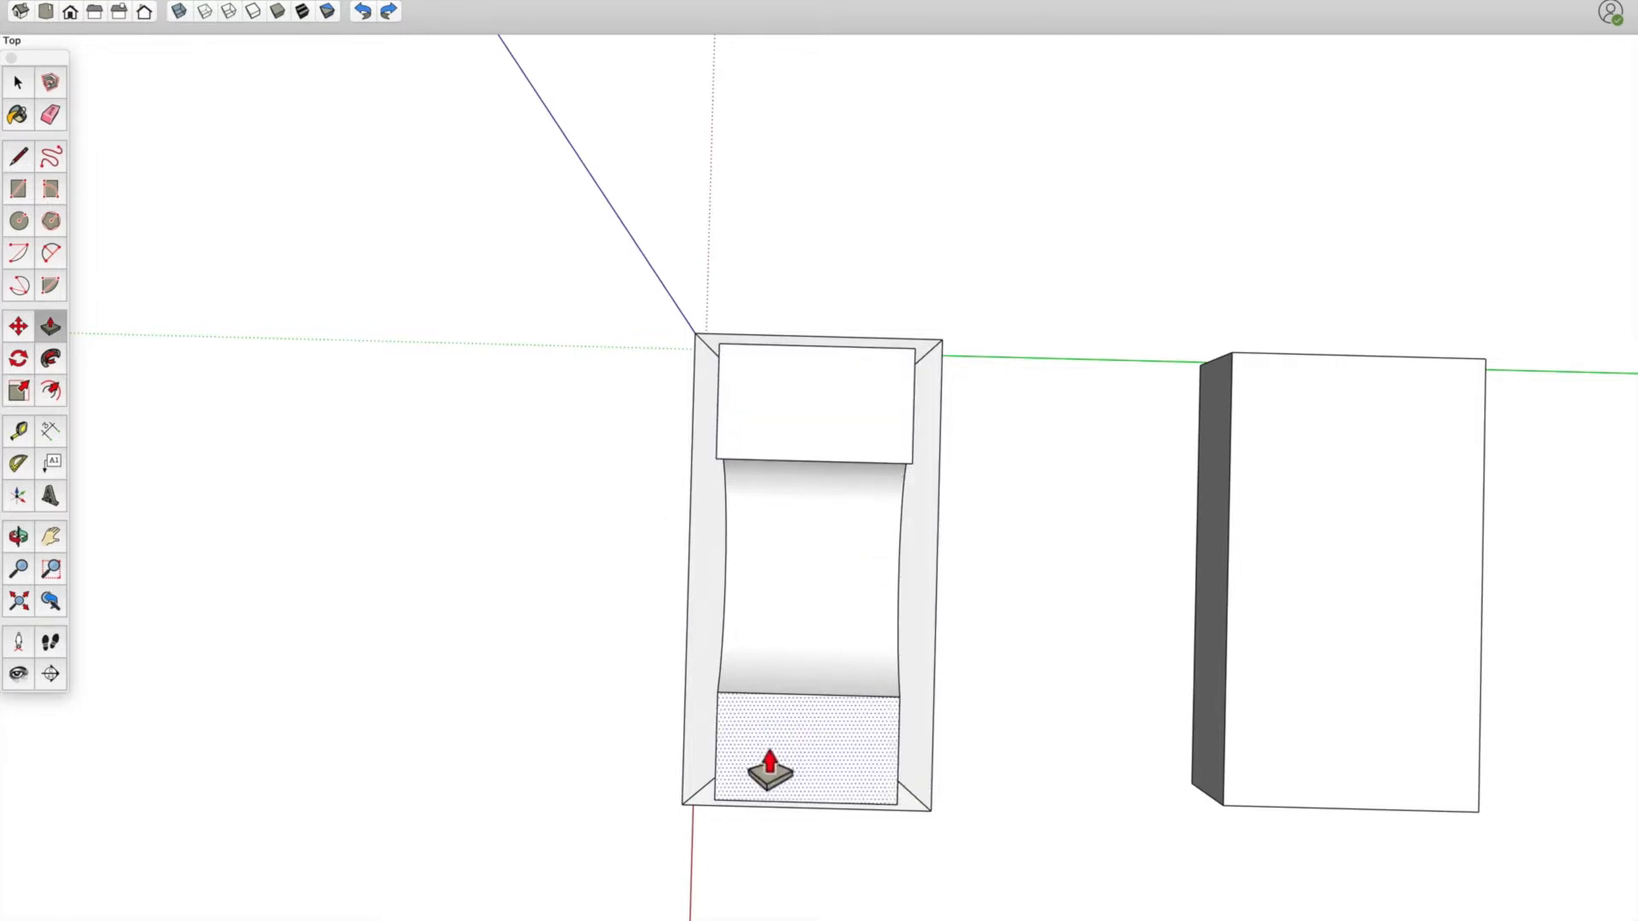
middle_click_drag(892, 779, 303, 580)
middle_click_drag(975, 768, 669, 358)
mouse_move(951, 602)
middle_mouse_down("shift")
mouse_move(1013, 677)
mouse_move(934, 576)
middle_mouse_up("shift")
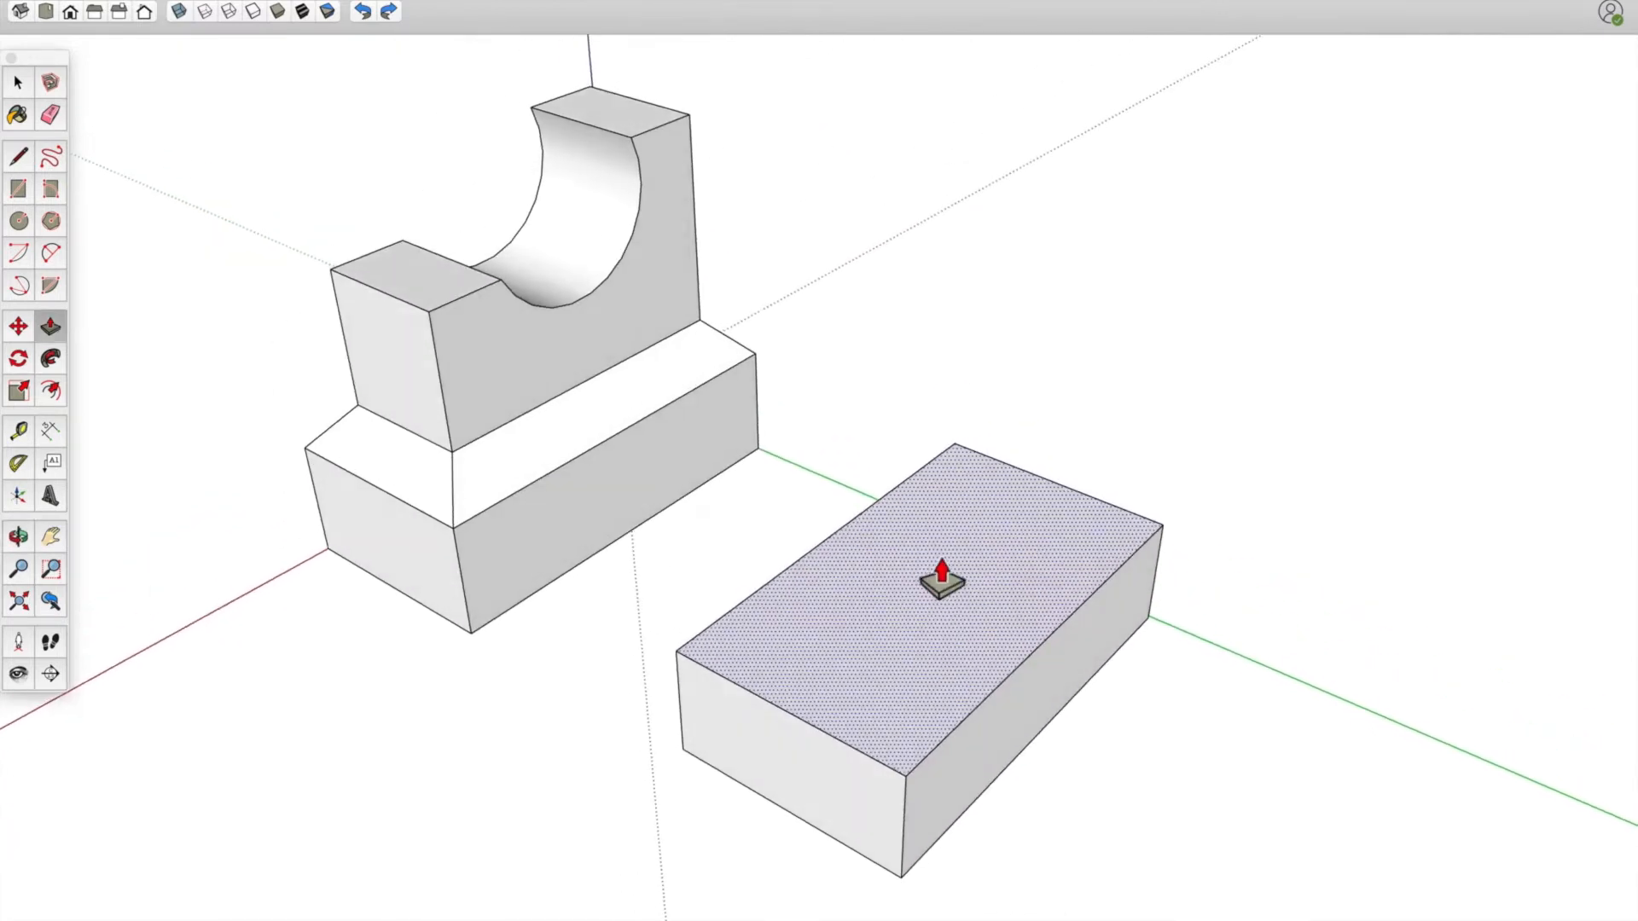
Offset the outline of the new box's top face inward to form a smaller inset rectangle
key("f")
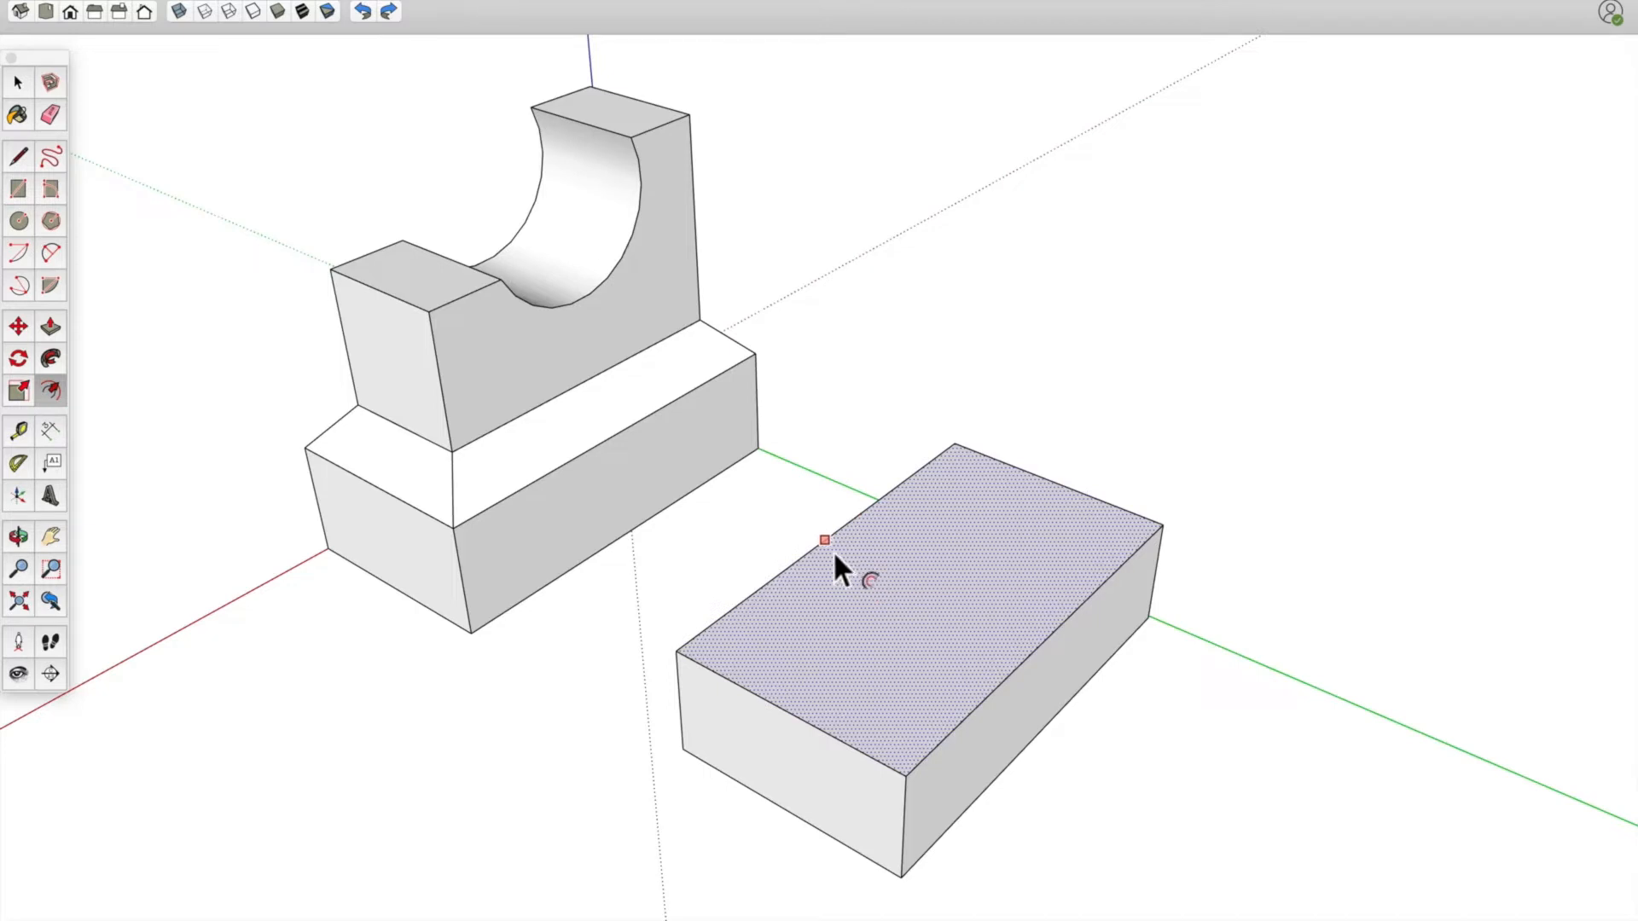
left_click(857, 559)
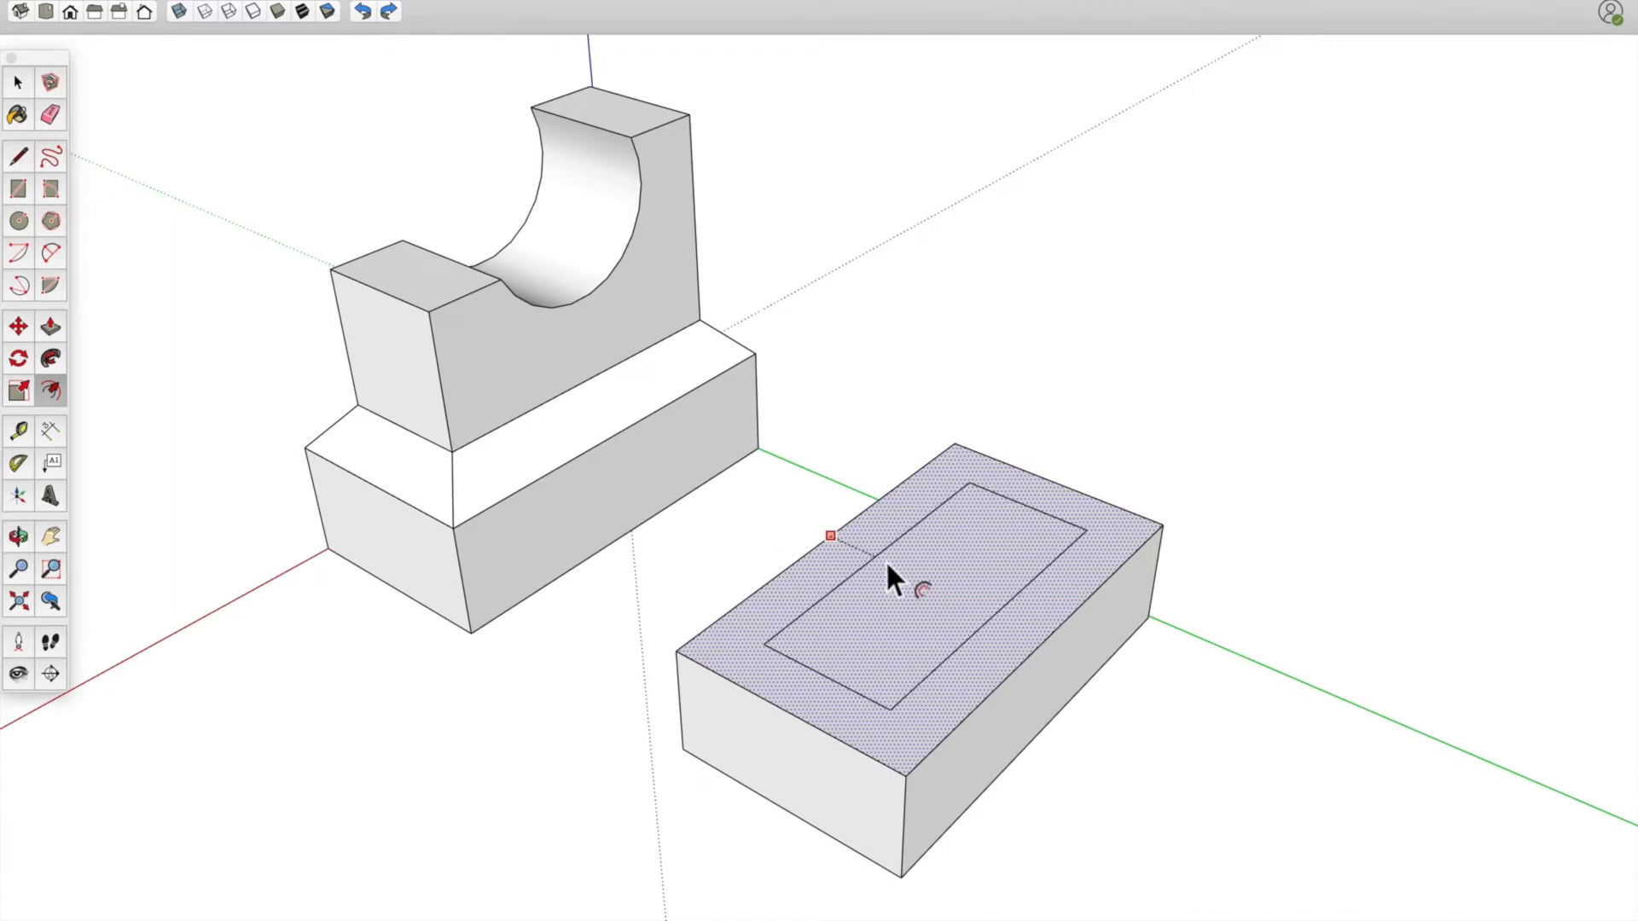
left_click(887, 559)
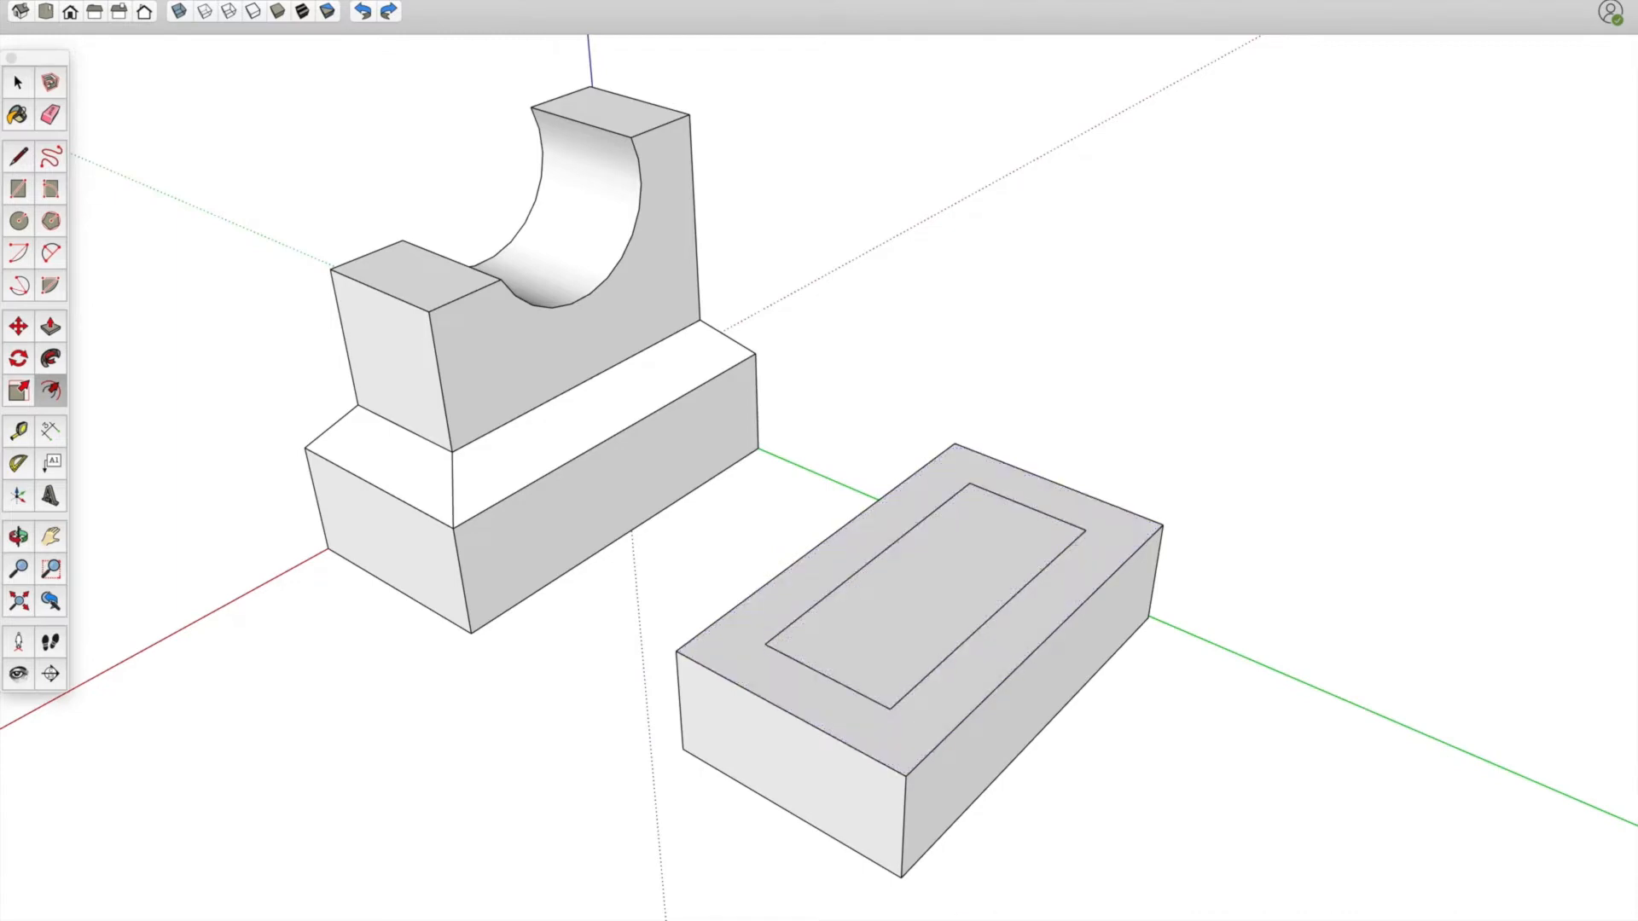
Push/Pull the inset rectangle upward into a smaller block on top of the new box
middle_click_drag(848, 651, 998, 402)
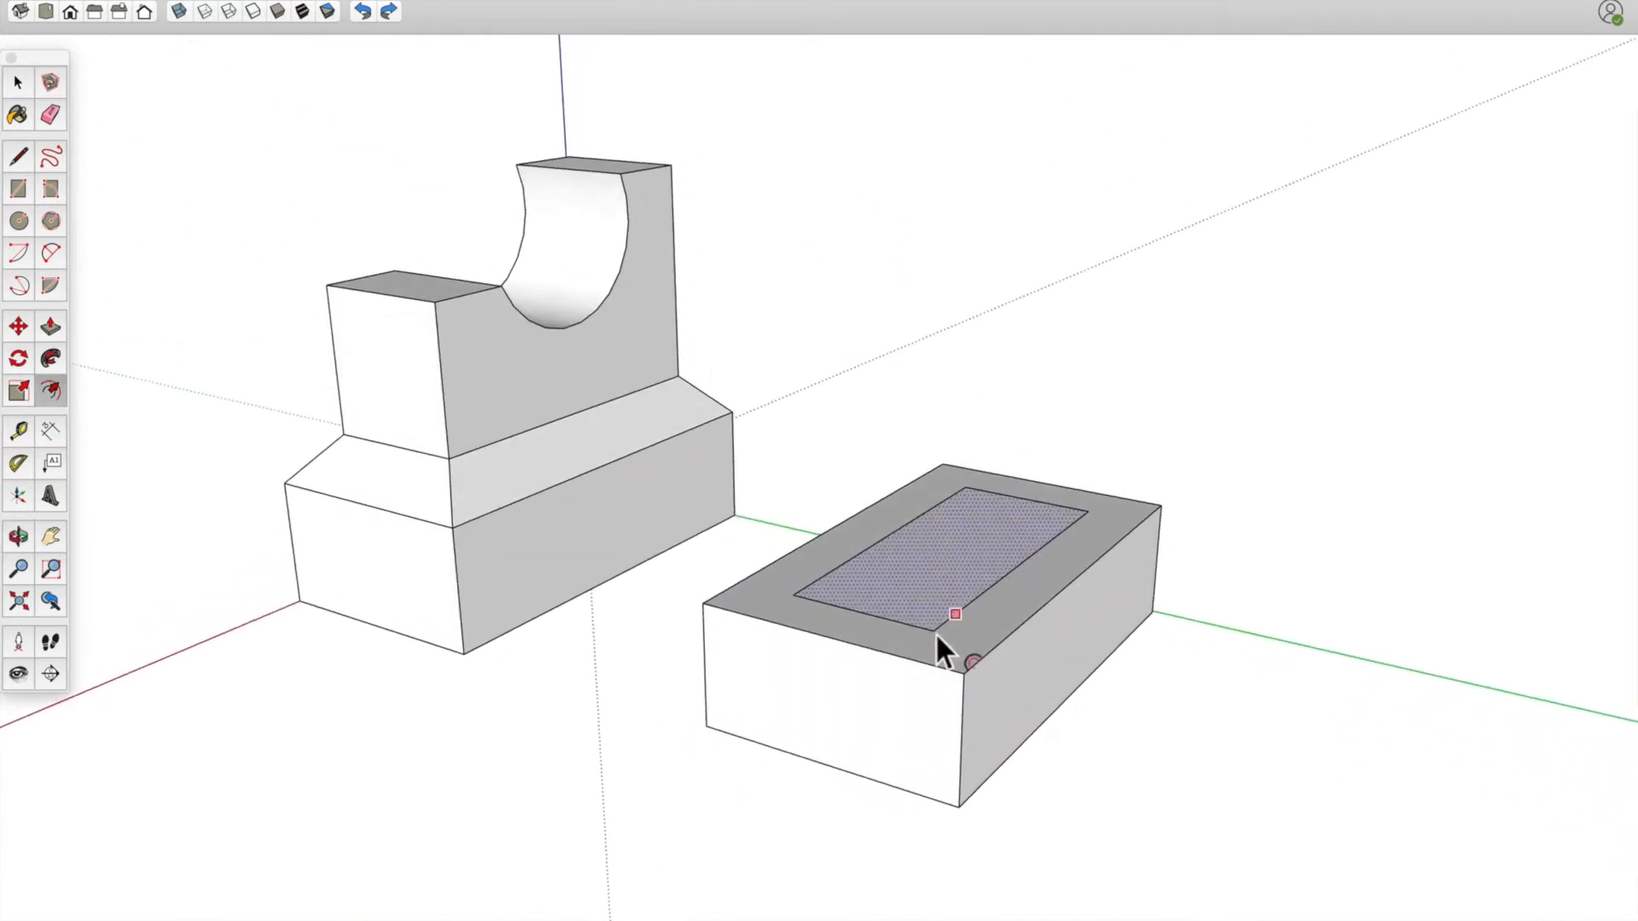
middle_click_drag(987, 603, 961, 585)
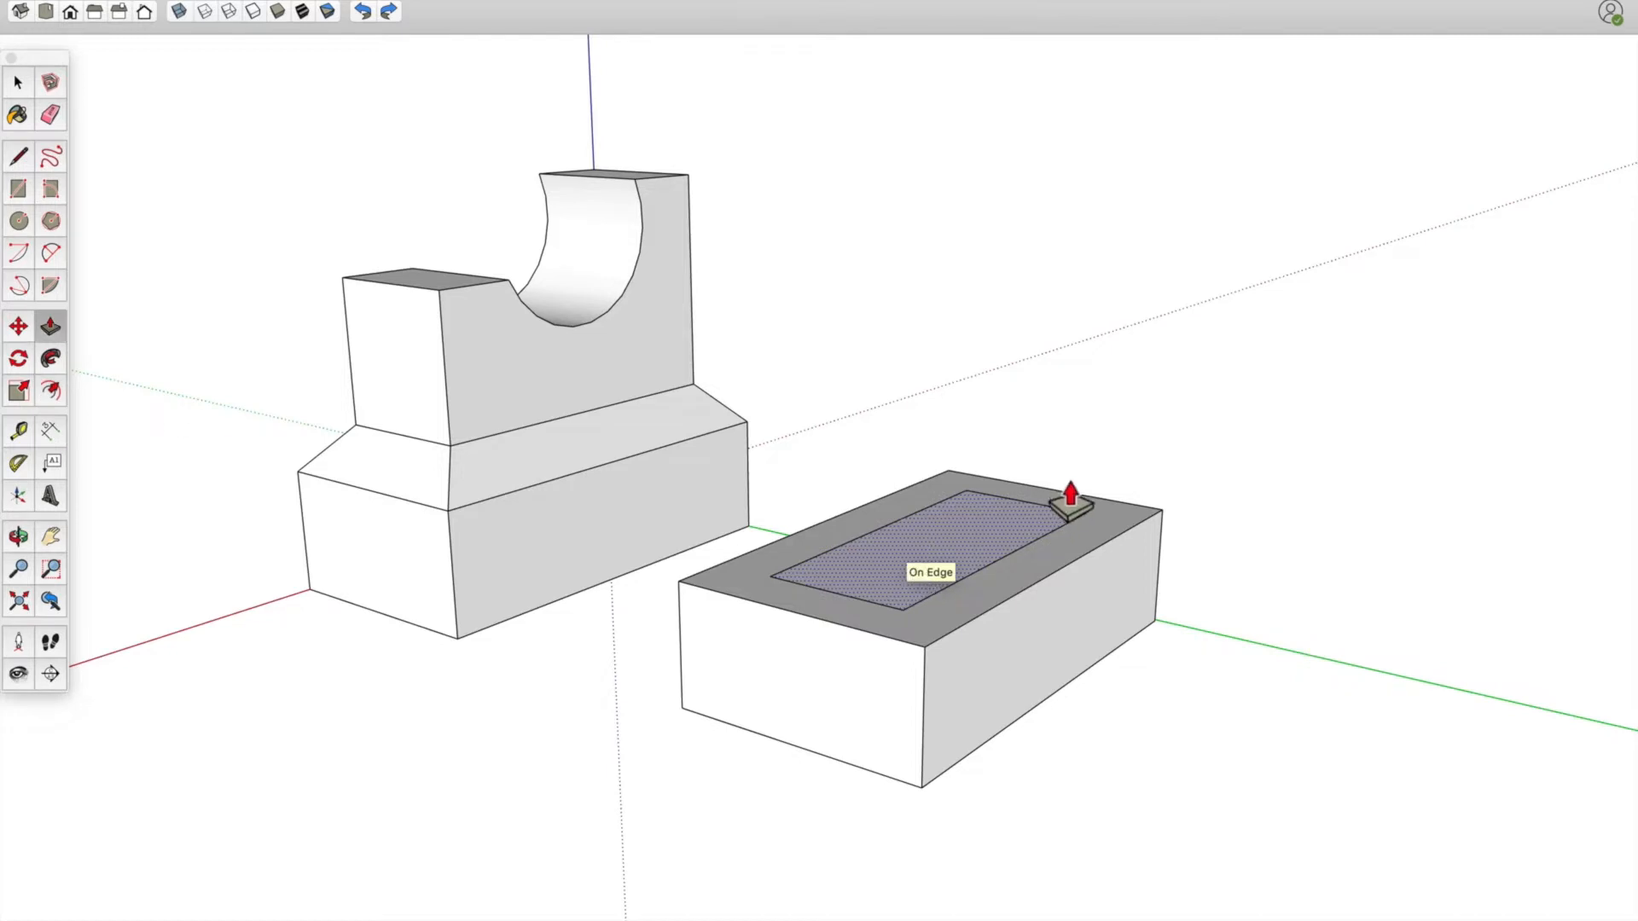
left_click_drag(913, 566, 921, 484)
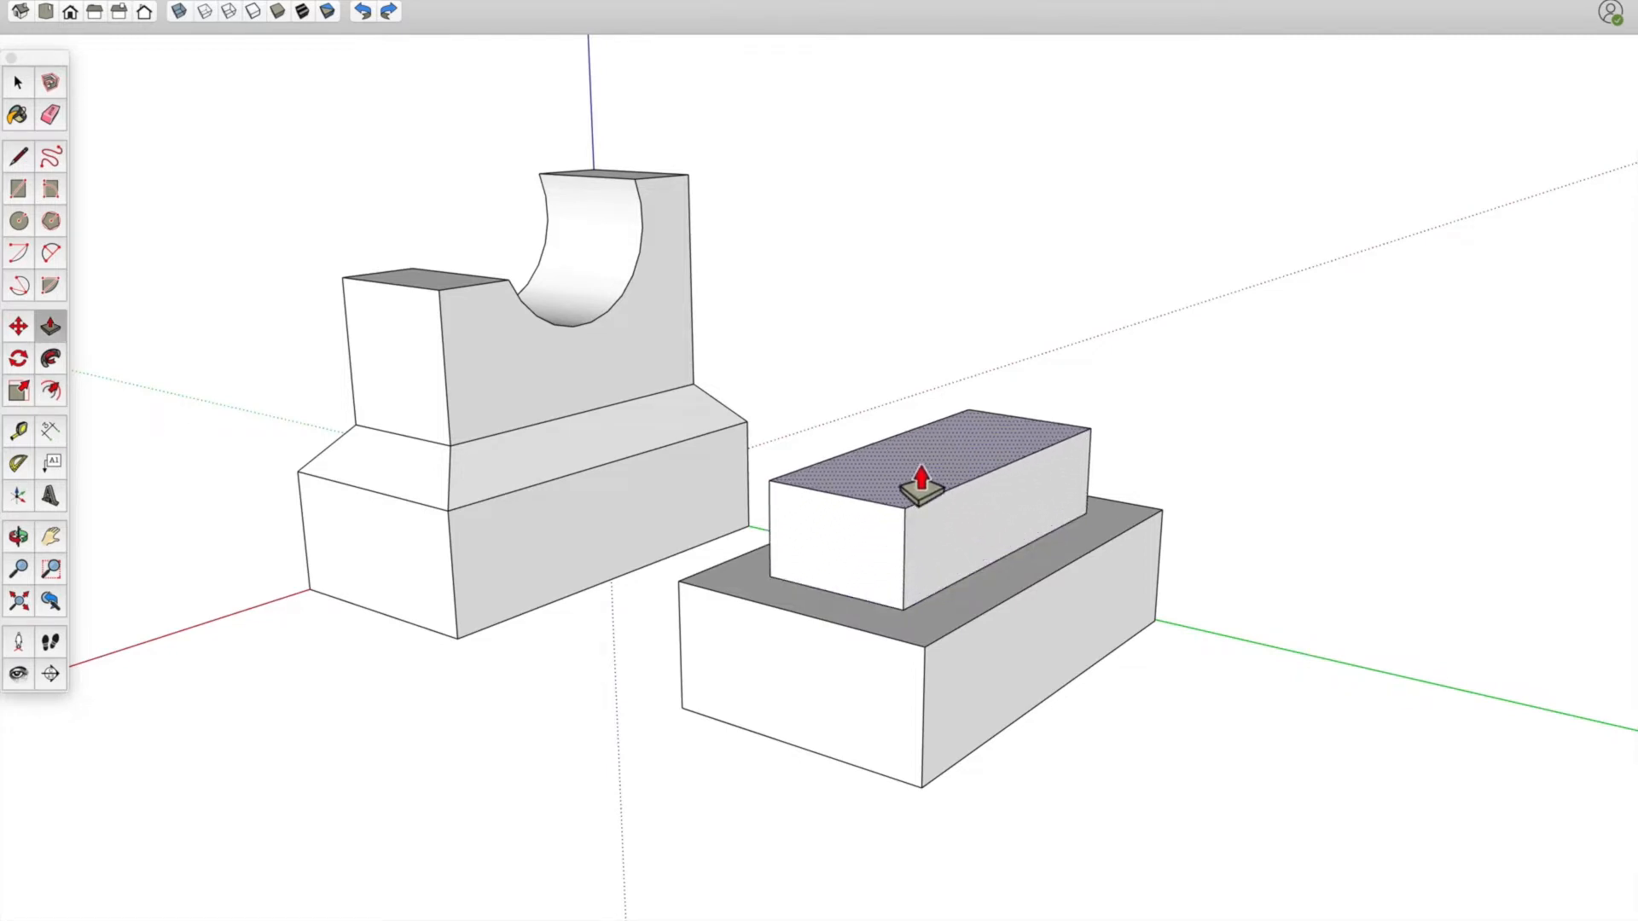
Draw lines from the raised block's top corners to the matching corners of the box below to form sloped sides
middle_click_drag(857, 486, 965, 537)
key("l")
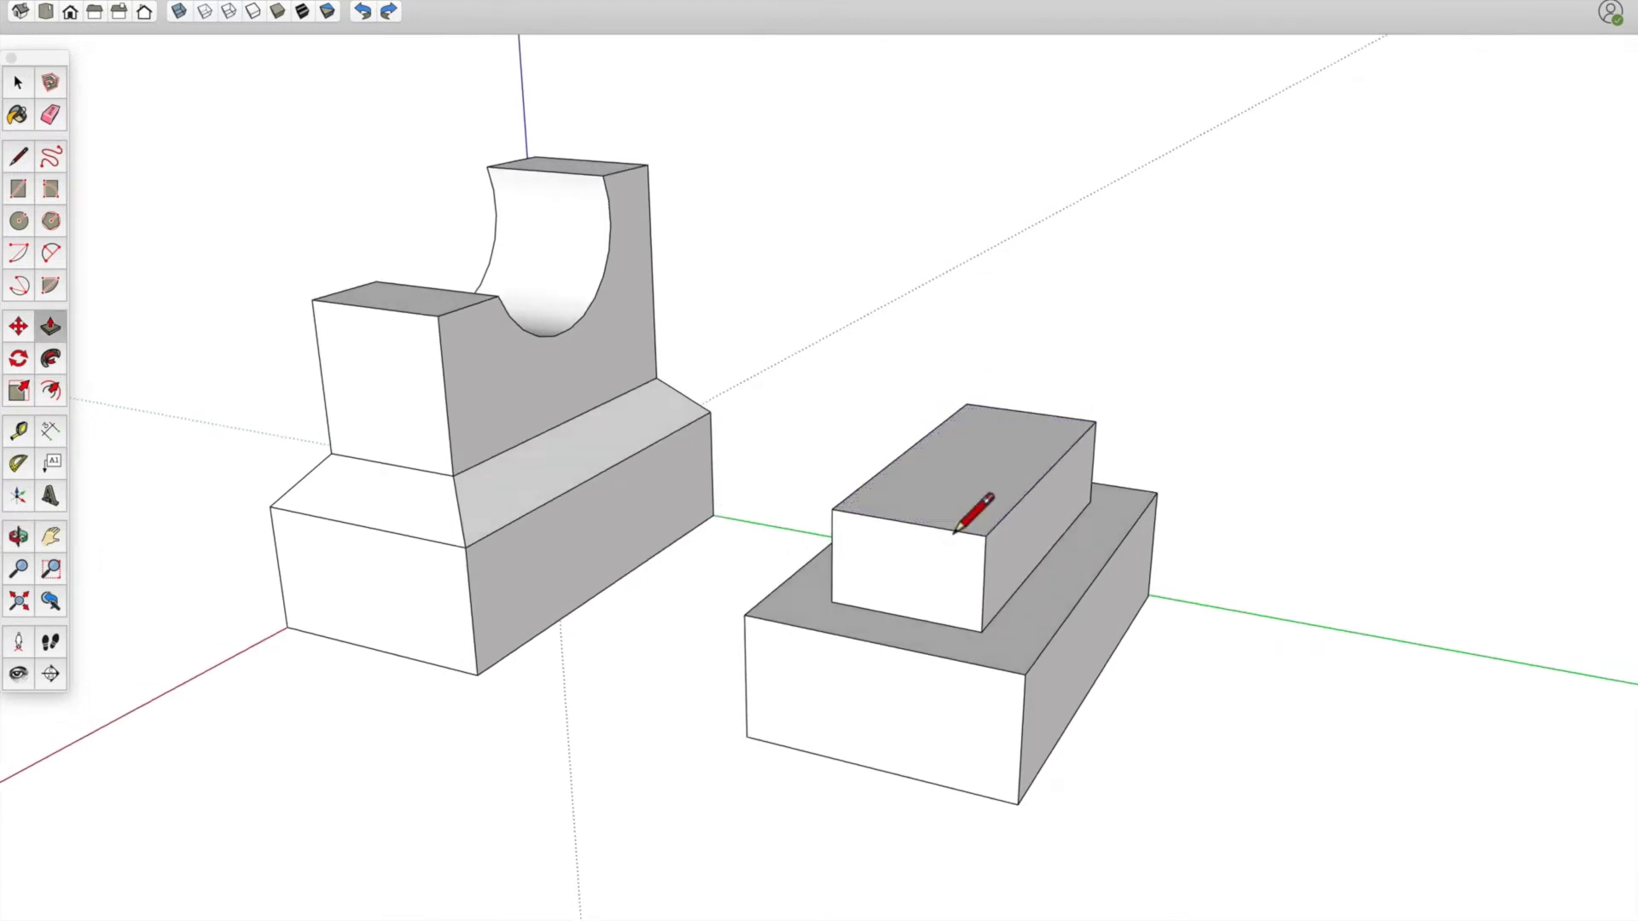
mouse_move(1116, 435)
middle_mouse_down()
mouse_move(519, 469)
mouse_move(629, 464)
mouse_move(1086, 278)
mouse_move(1086, 398)
mouse_move(1050, 449)
mouse_move(929, 494)
mouse_move(1021, 479)
mouse_move(1022, 429)
middle_mouse_up()
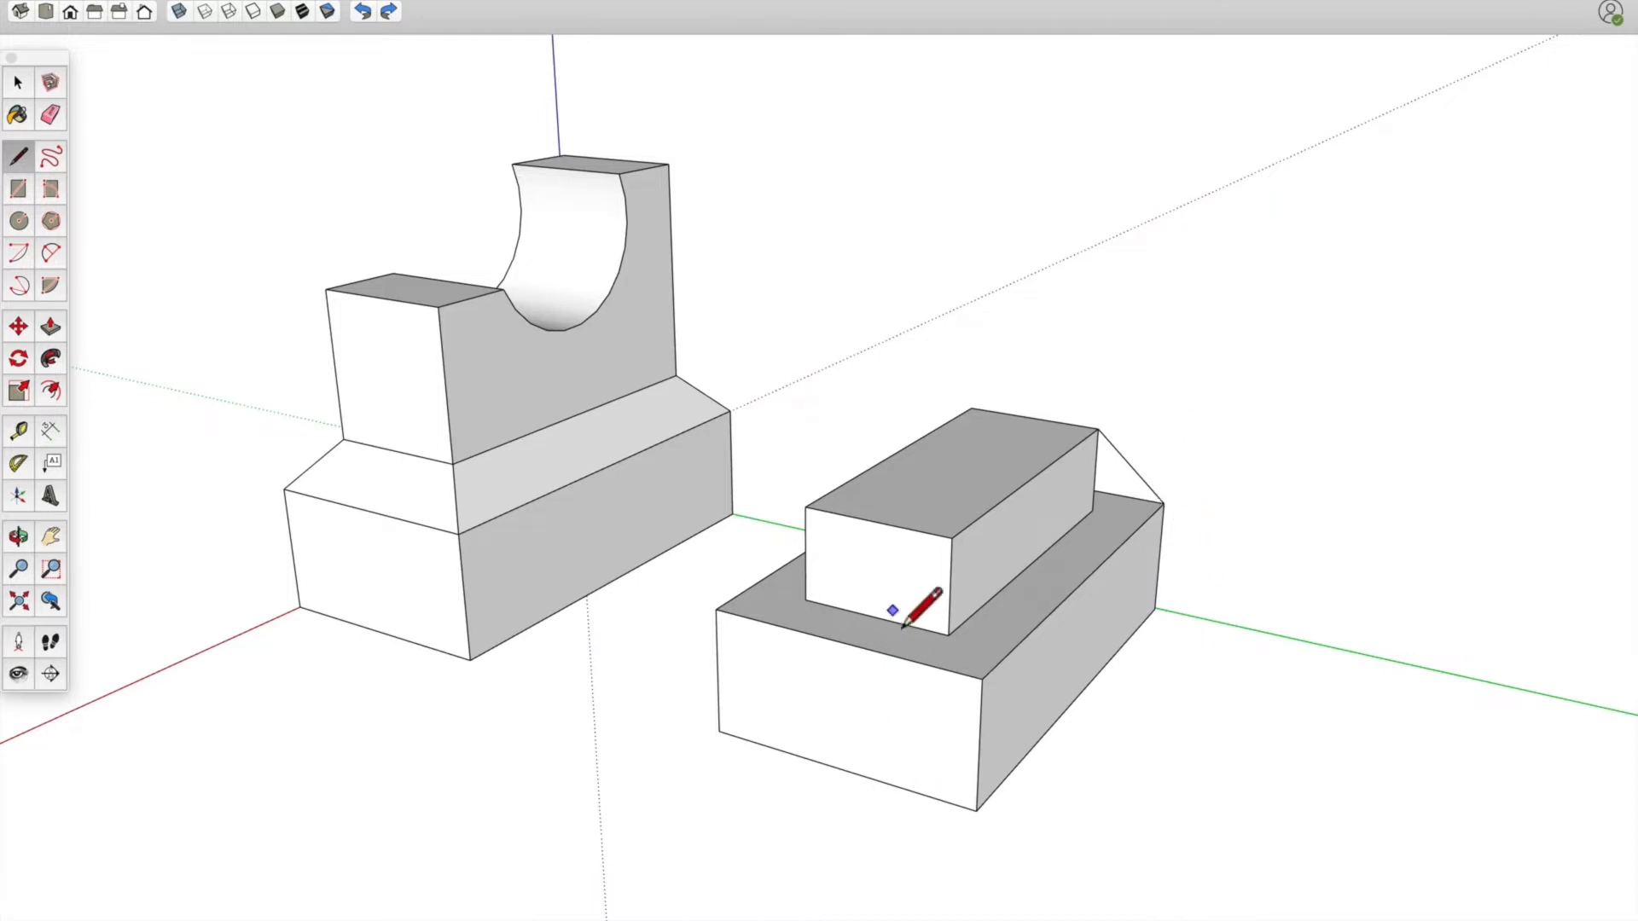
left_click(983, 689)
key("o")
mouse_move(1006, 669)
left_mouse_down()
mouse_move(1243, 622)
mouse_move(1336, 682)
mouse_move(1318, 690)
left_mouse_up()
key("l")
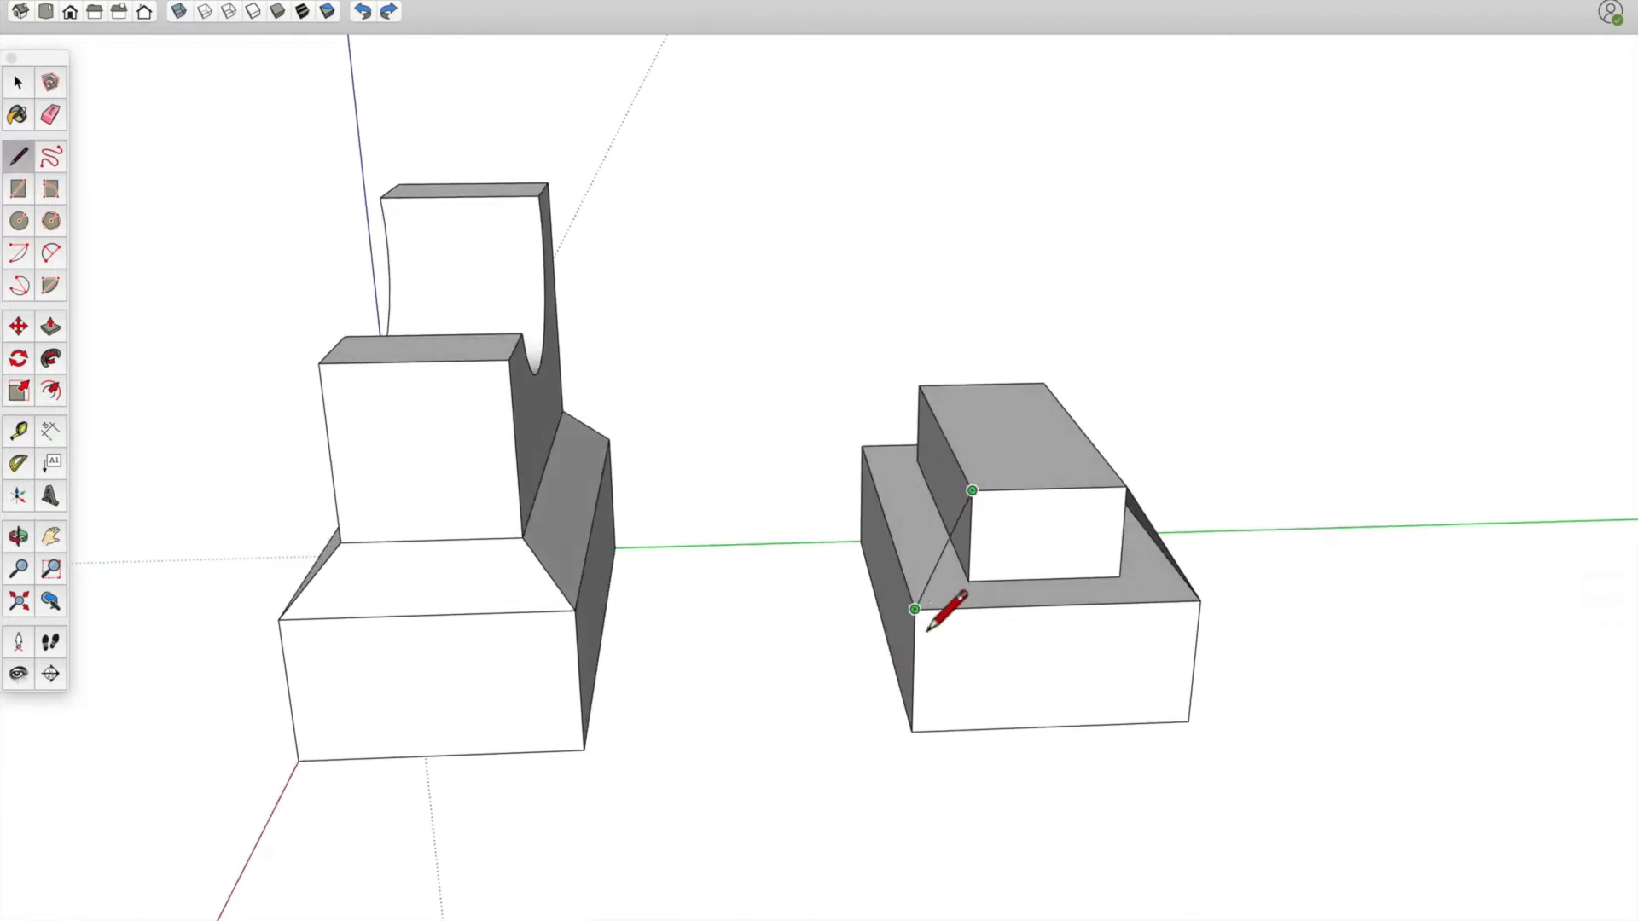
left_click(927, 628)
key("o")
mouse_move(944, 615)
left_mouse_down()
mouse_move(292, 562)
mouse_move(654, 577)
mouse_move(26, 546)
mouse_move(578, 563)
mouse_move(389, 484)
mouse_move(524, 474)
left_mouse_up()
key("l")
mouse_move(595, 540)
middle_mouse_down()
mouse_move(614, 512)
mouse_move(753, 596)
mouse_move(1159, 724)
mouse_move(705, 685)
mouse_move(1334, 669)
mouse_move(1229, 622)
mouse_move(1580, 571)
mouse_move(830, 522)
mouse_move(914, 559)
mouse_move(675, 415)
middle_mouse_up()
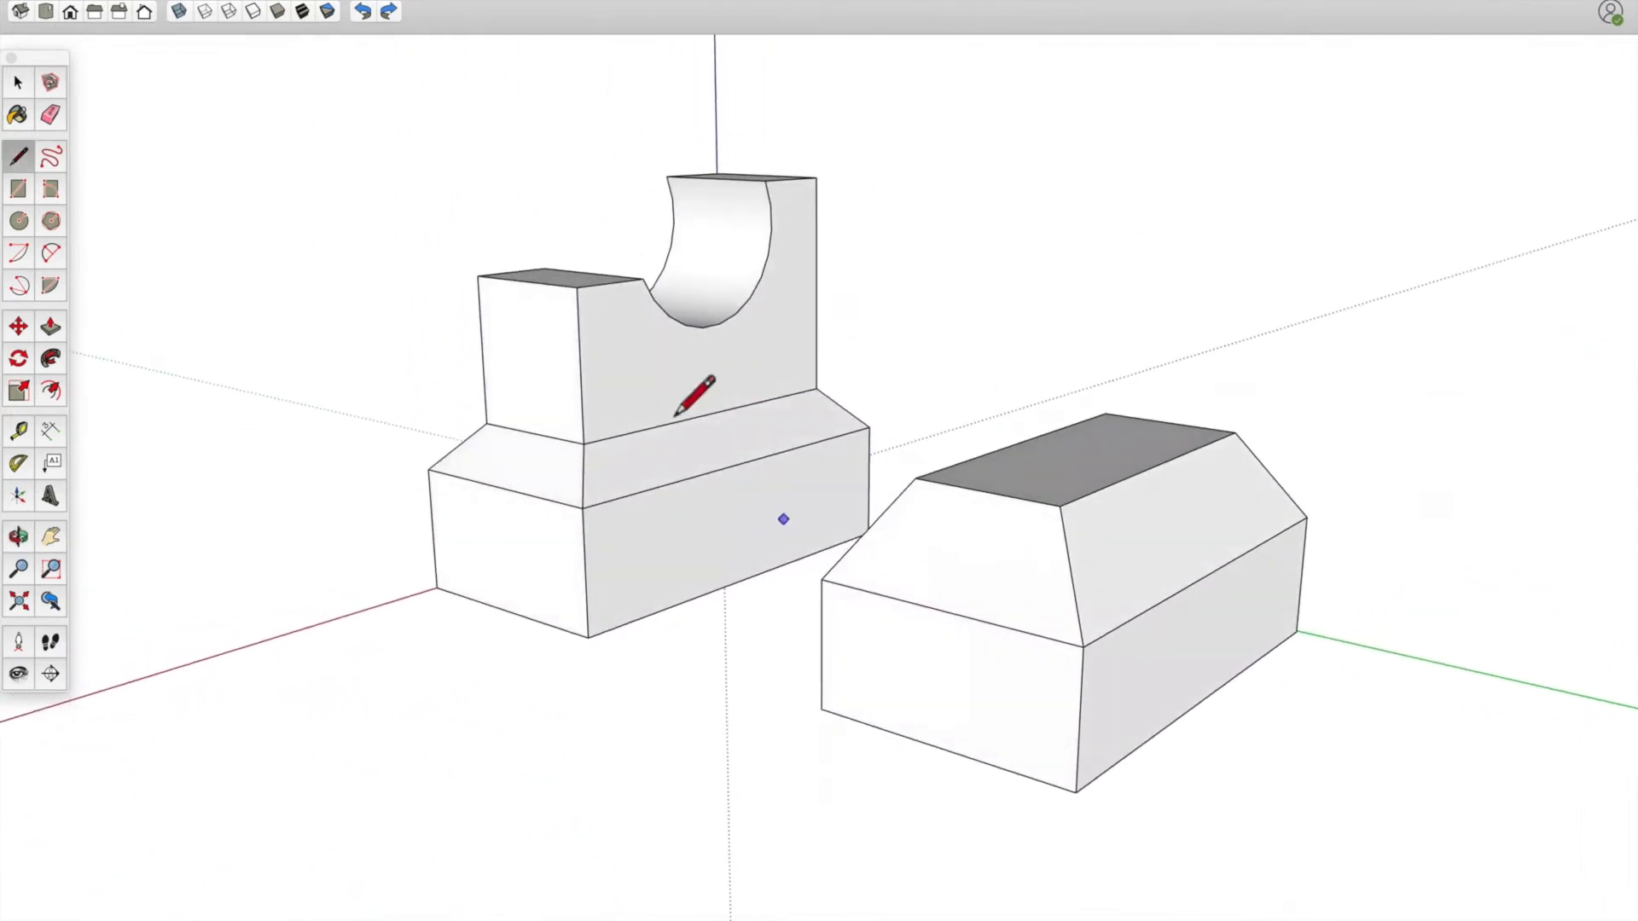
Undo the corner lines and the raised block, back to the flat top face with its inset rectangle
left_click(365, 11)
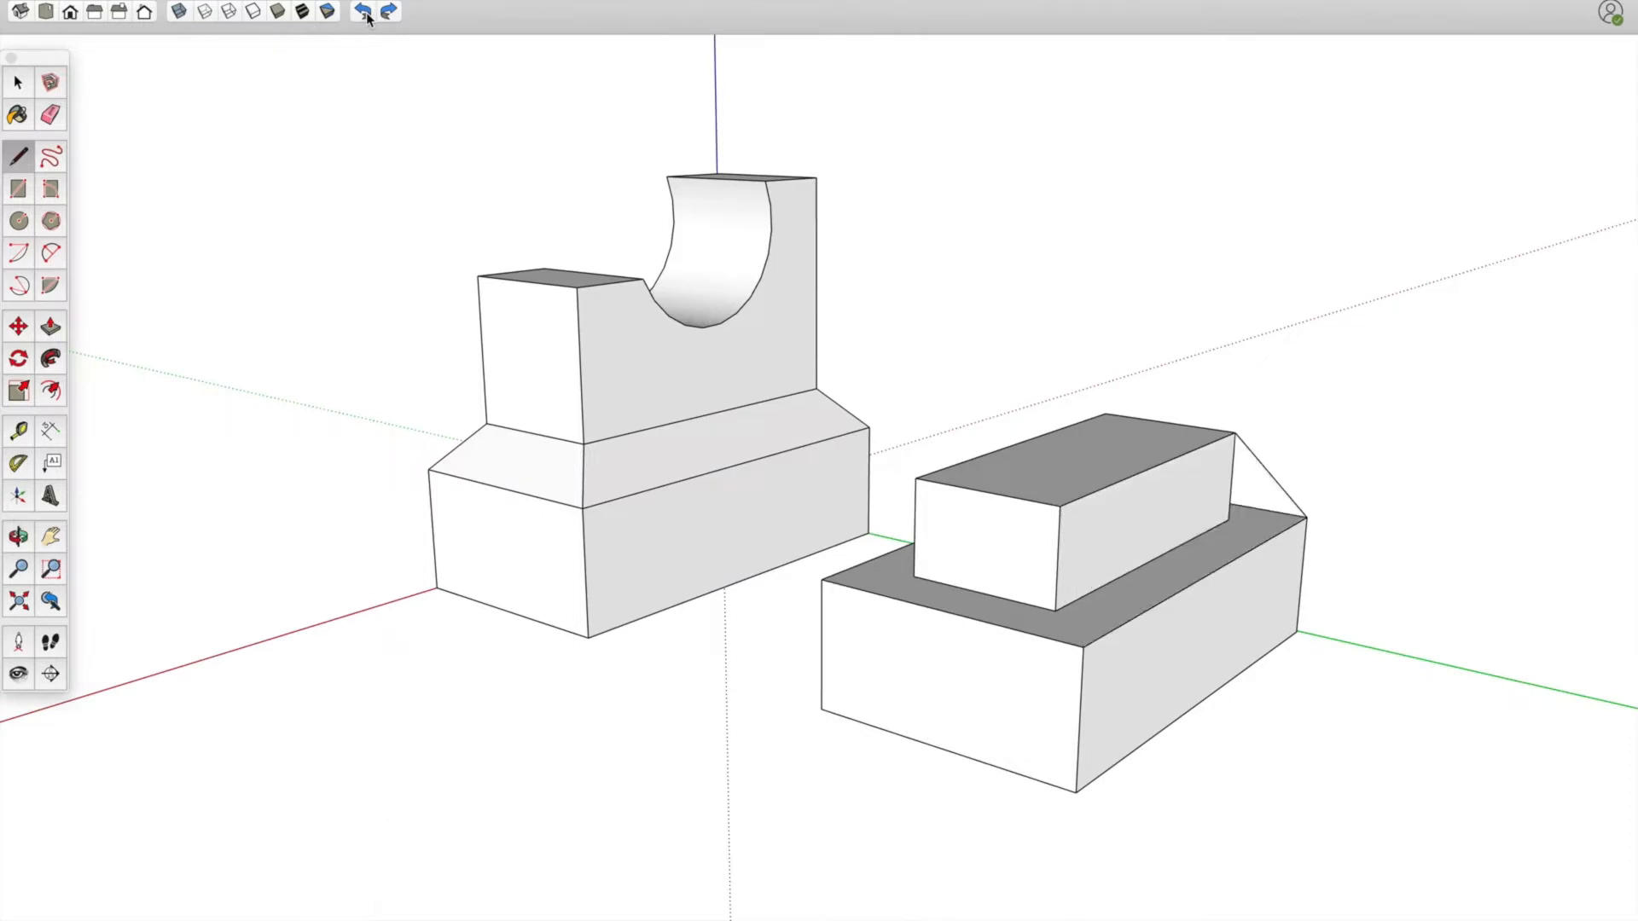
left_click(365, 11)
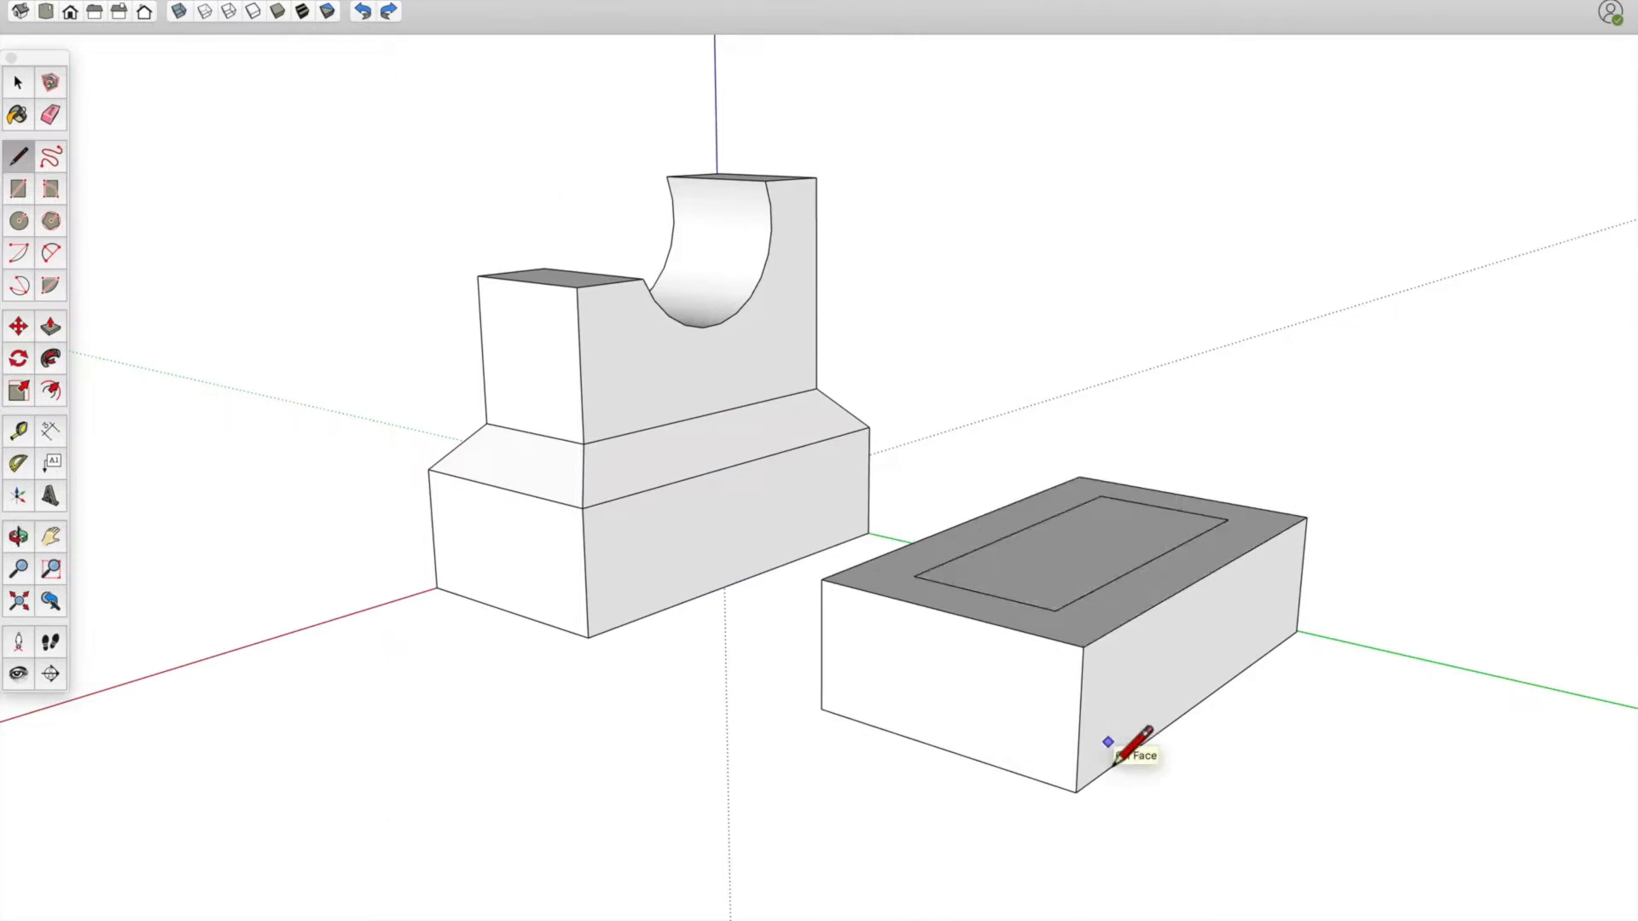
Move the inset rectangle on the new box's top face straight up so the surrounding faces become sloped sides
mouse_move(1305, 874)
middle_mouse_down()
mouse_move(1269, 896)
mouse_move(1246, 879)
middle_mouse_up()
mouse_move(1127, 715)
middle_mouse_down()
mouse_move(1064, 797)
mouse_move(1141, 814)
middle_mouse_up()
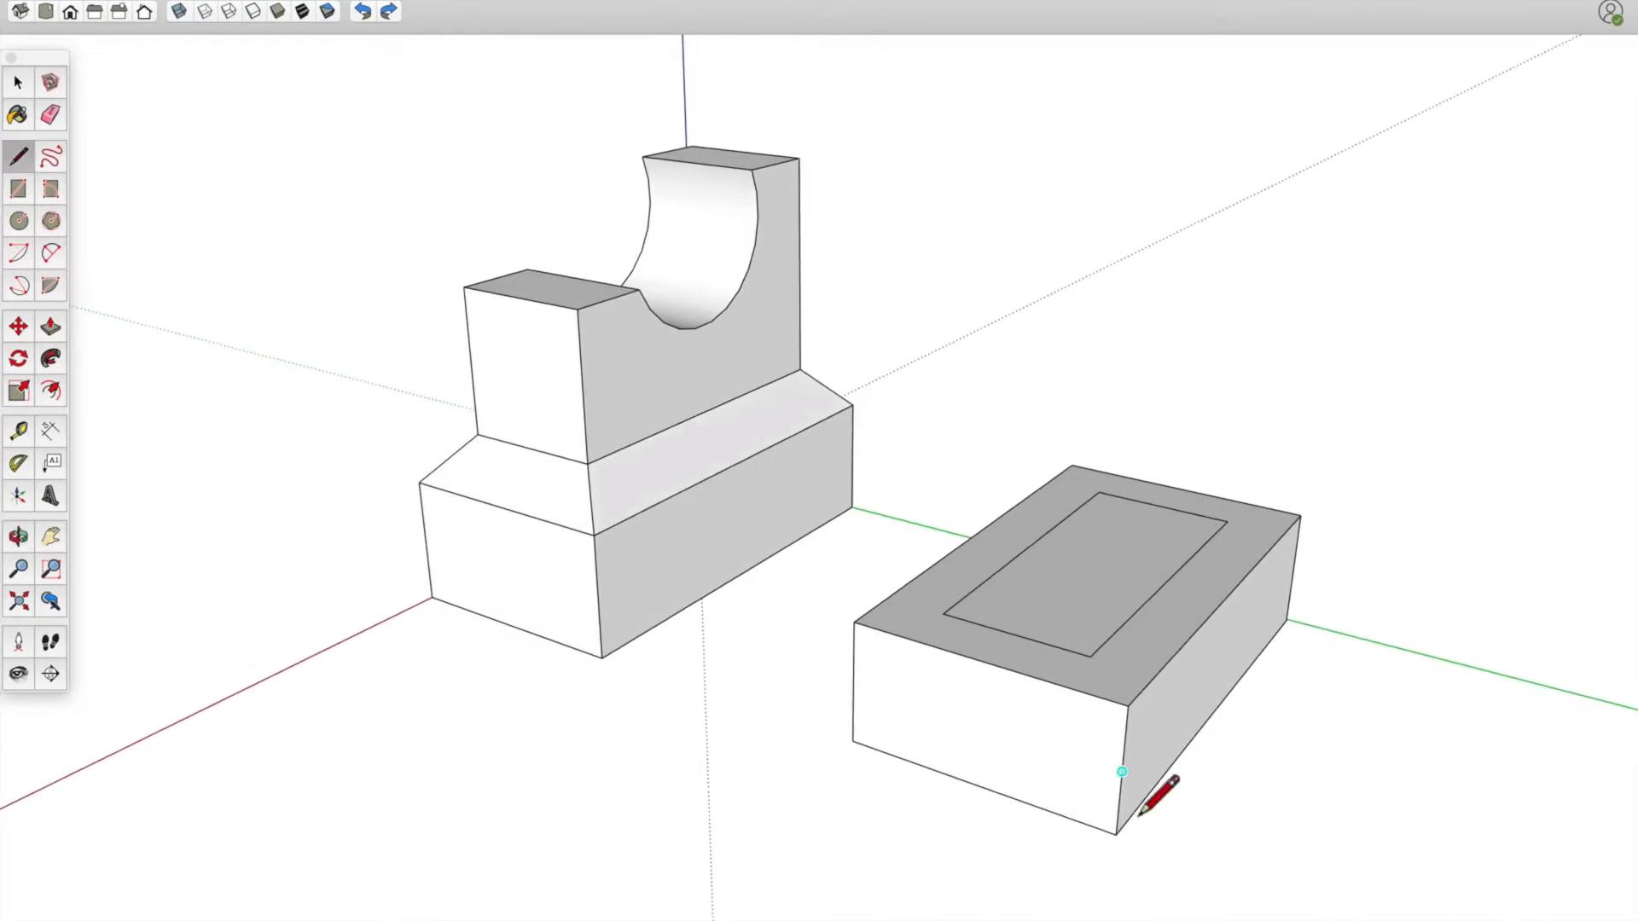
middle_click_drag(1100, 625, 1083, 629)
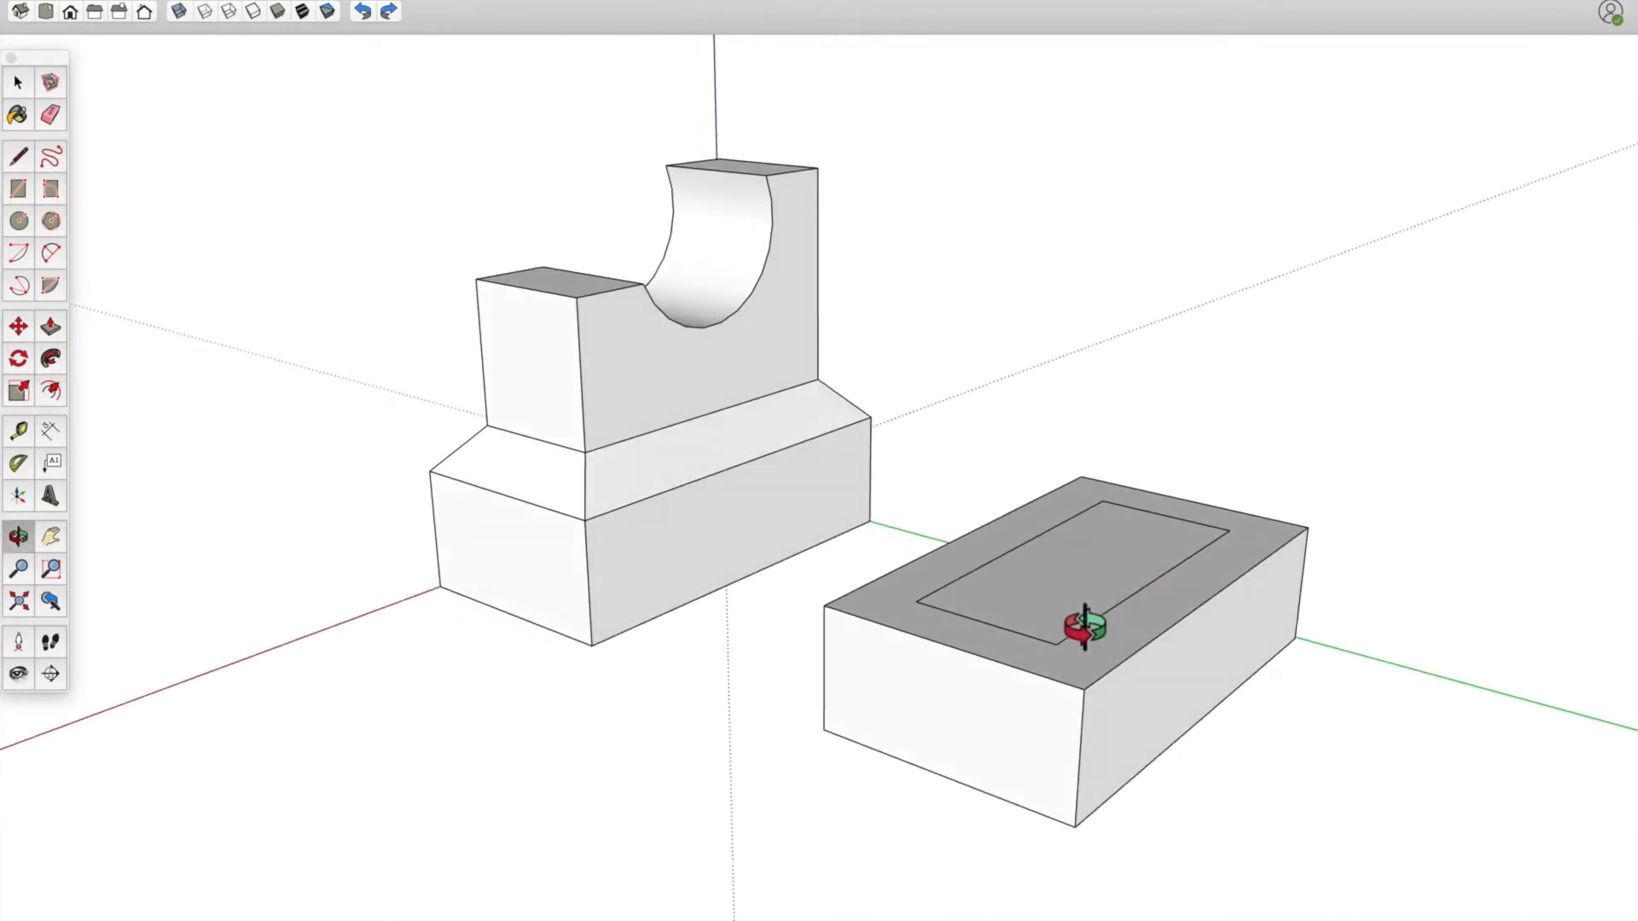
middle_click_drag(1047, 832, 1064, 811)
mouse_move(739, 584)
middle_mouse_down()
mouse_move(749, 658)
mouse_move(748, 633)
middle_mouse_up()
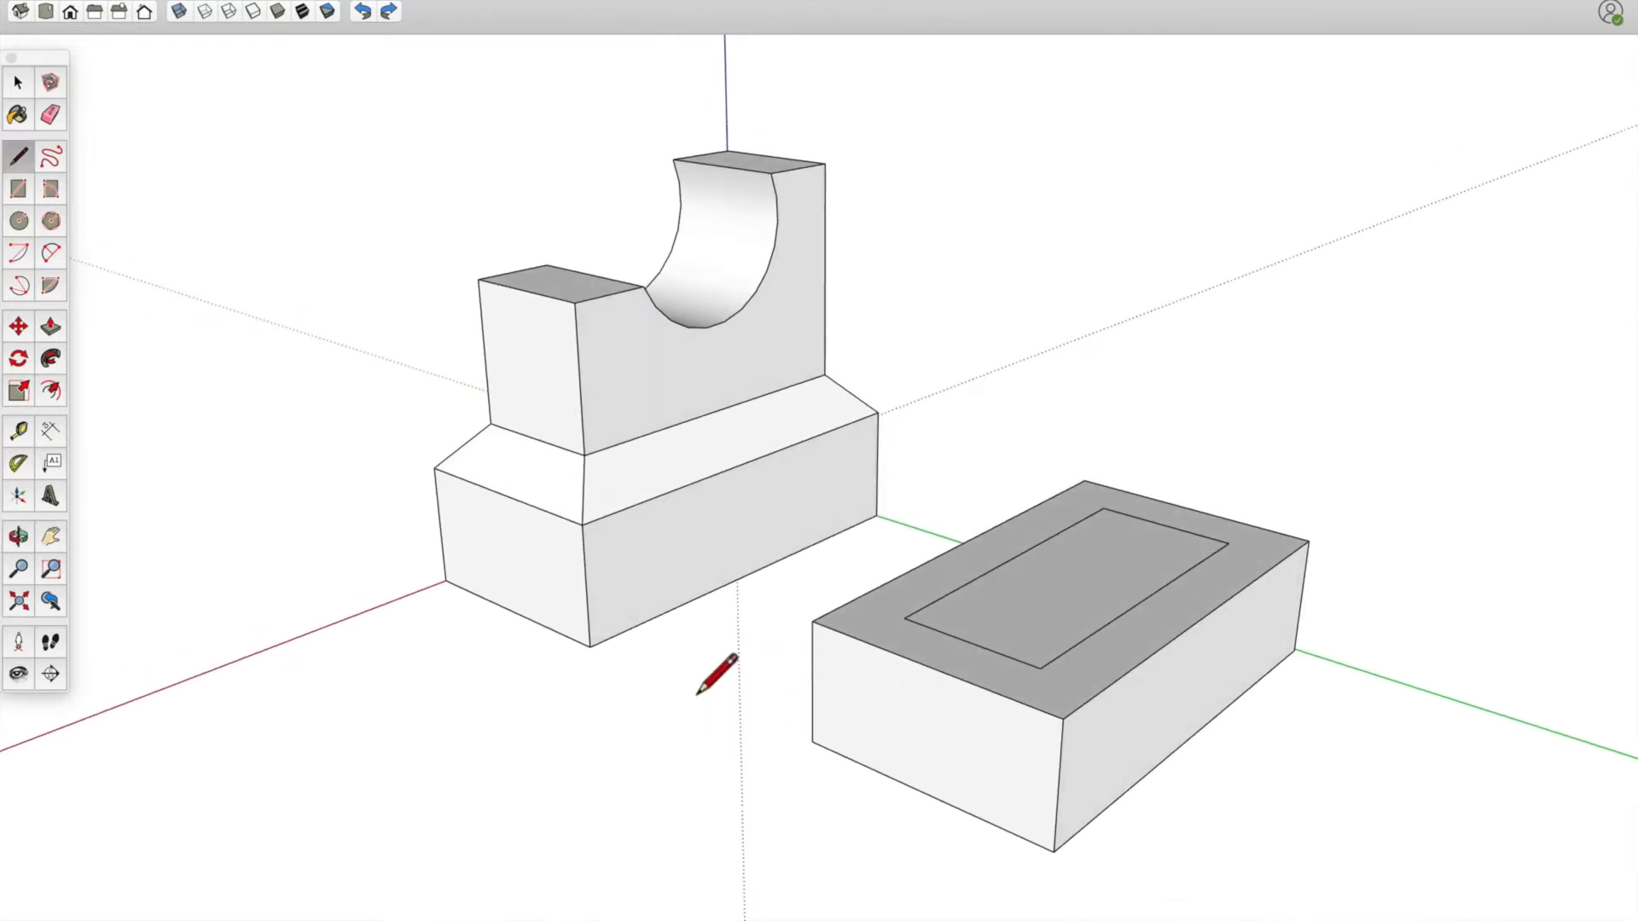
key("m")
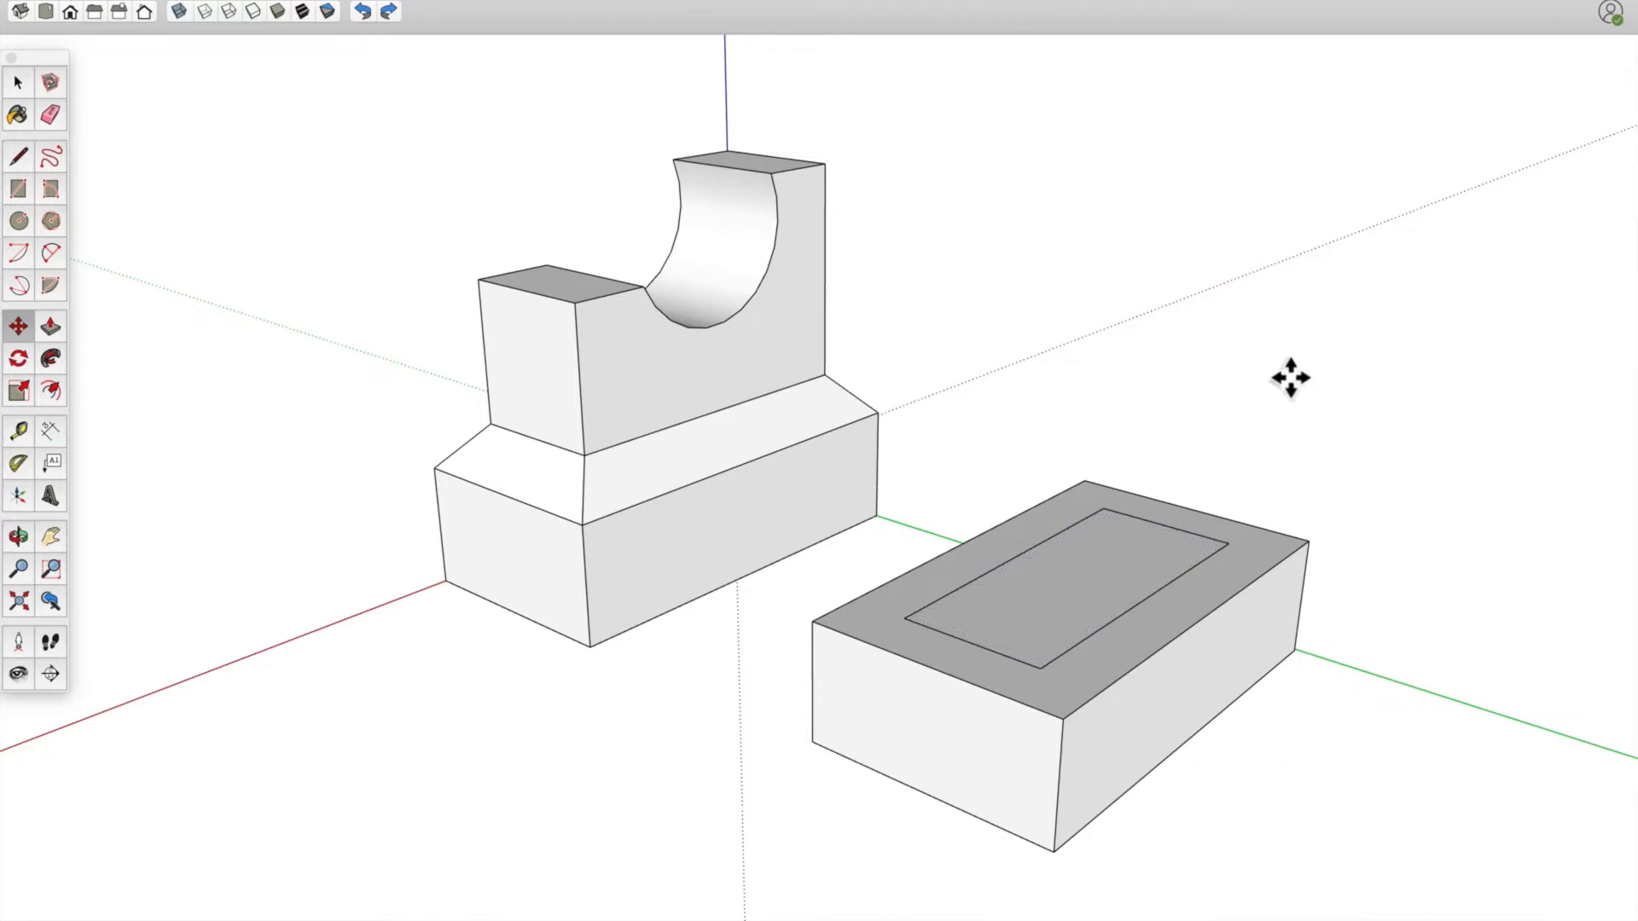
left_click(1088, 598)
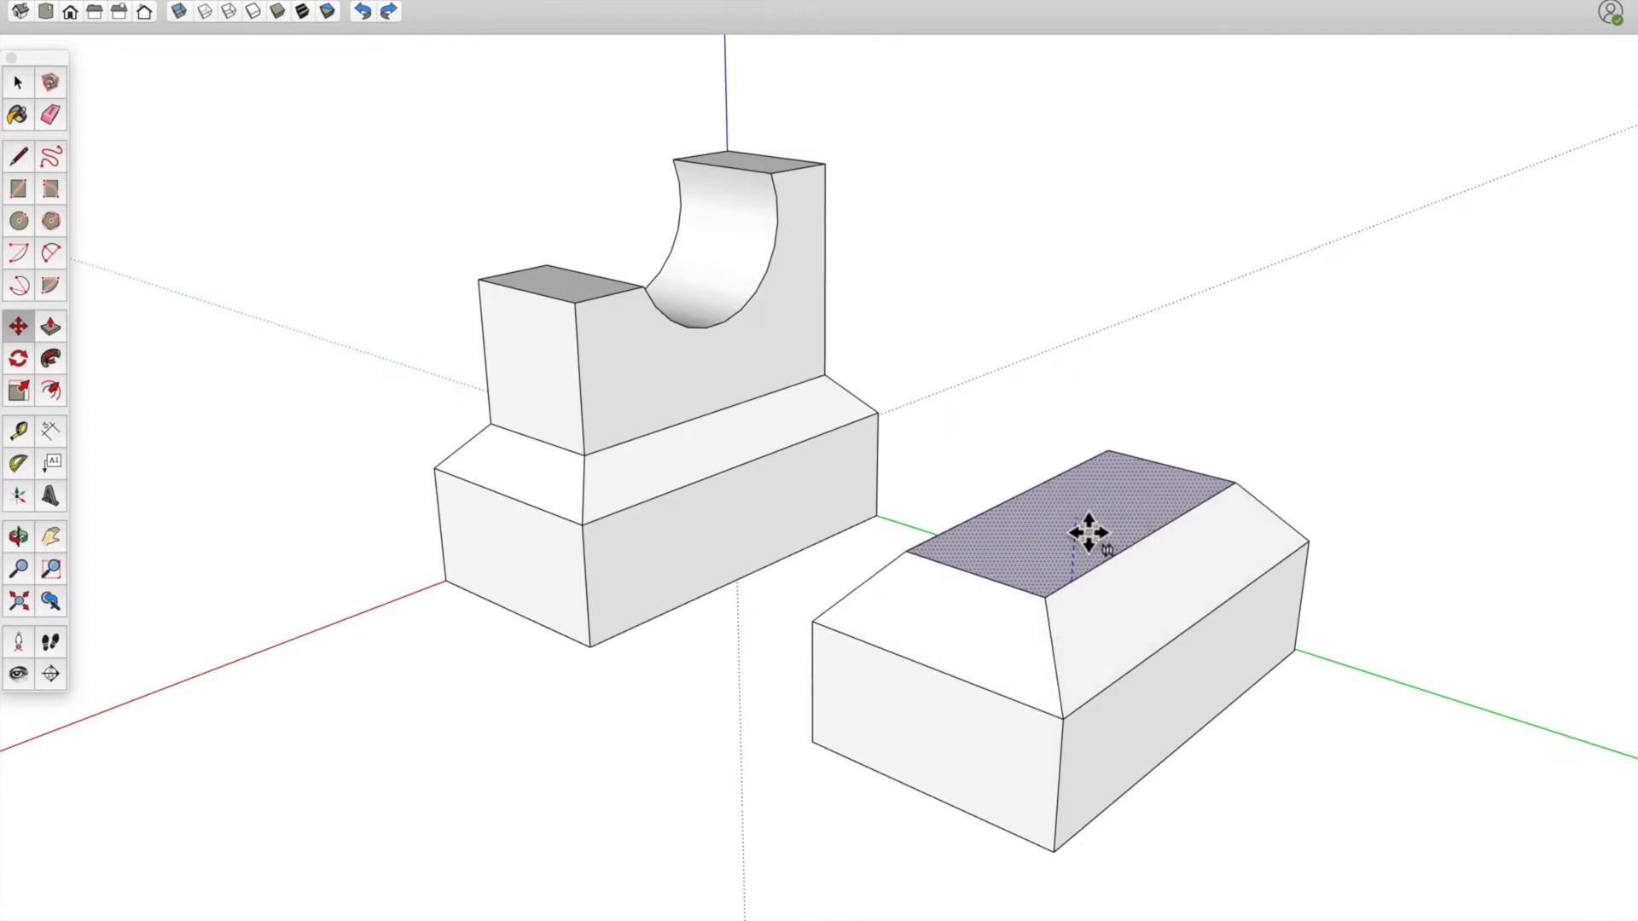
left_click(1089, 532)
Push/Pull the flat top face above the sloped sides upward into an upright block
middle_click_drag(968, 694, 1121, 713)
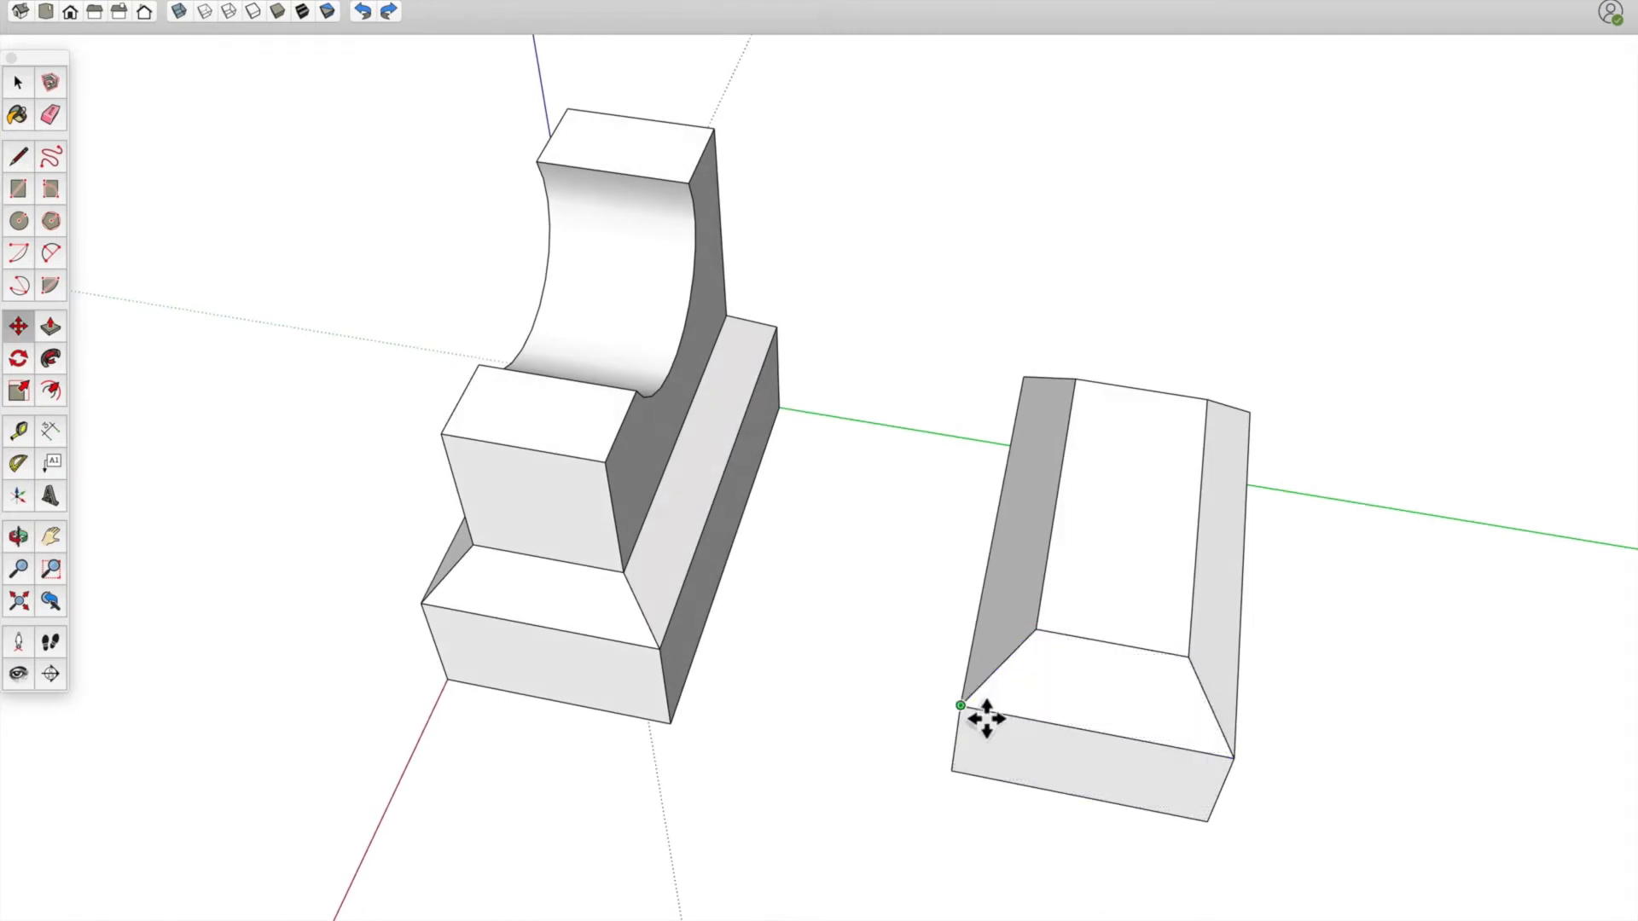
middle_click_drag(1228, 745, 614, 673)
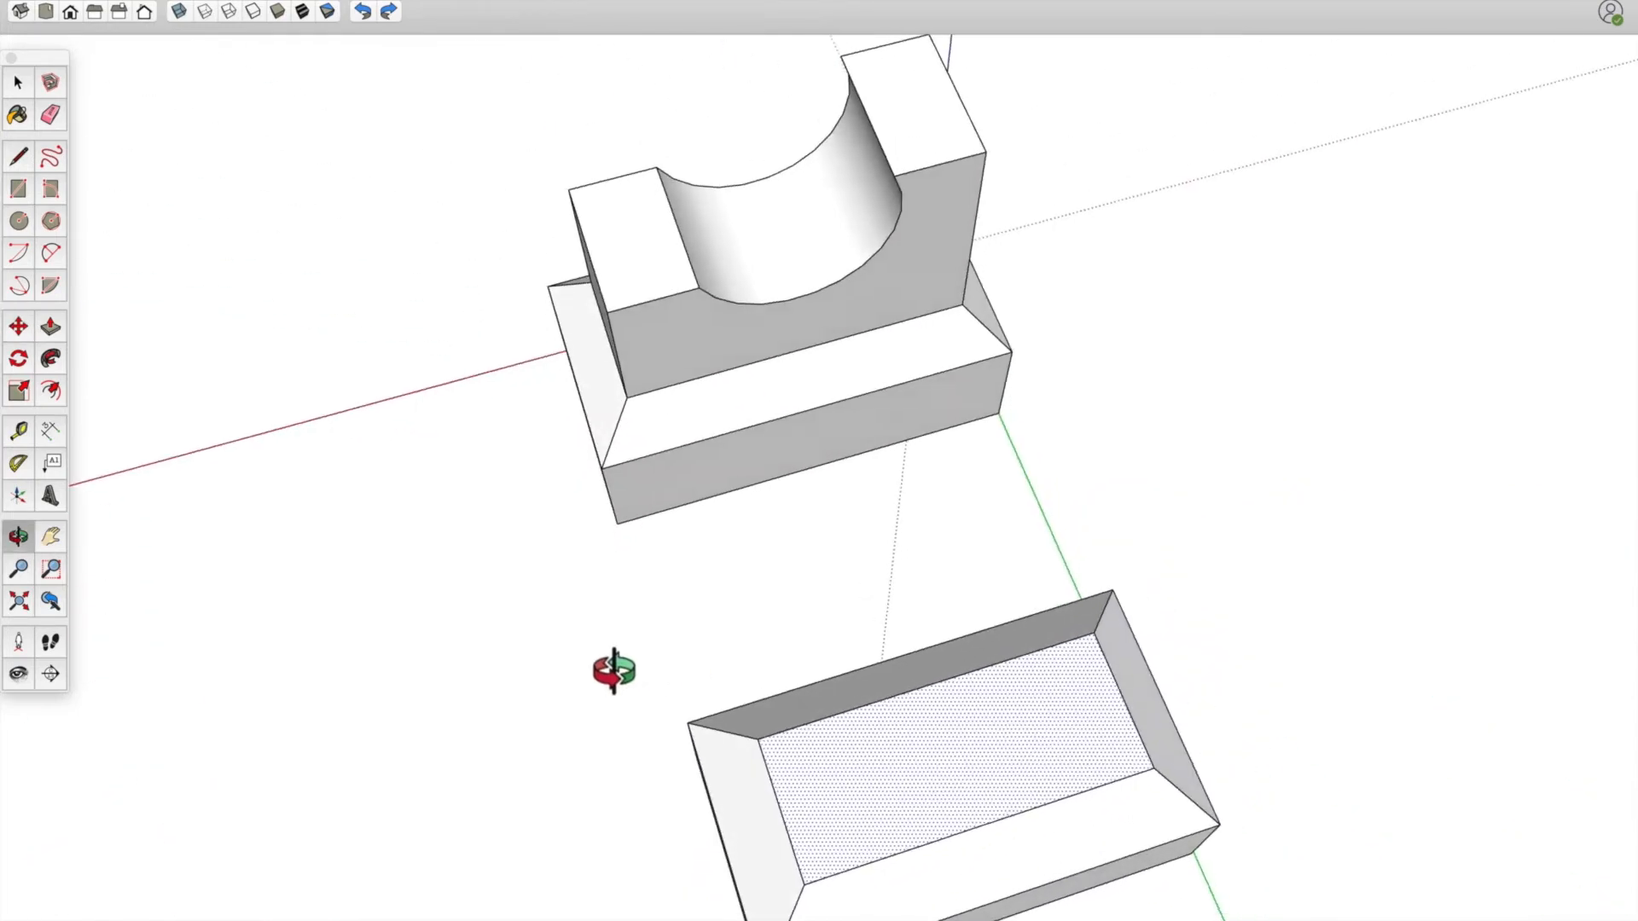
middle_click_drag(1120, 685, 1060, 625)
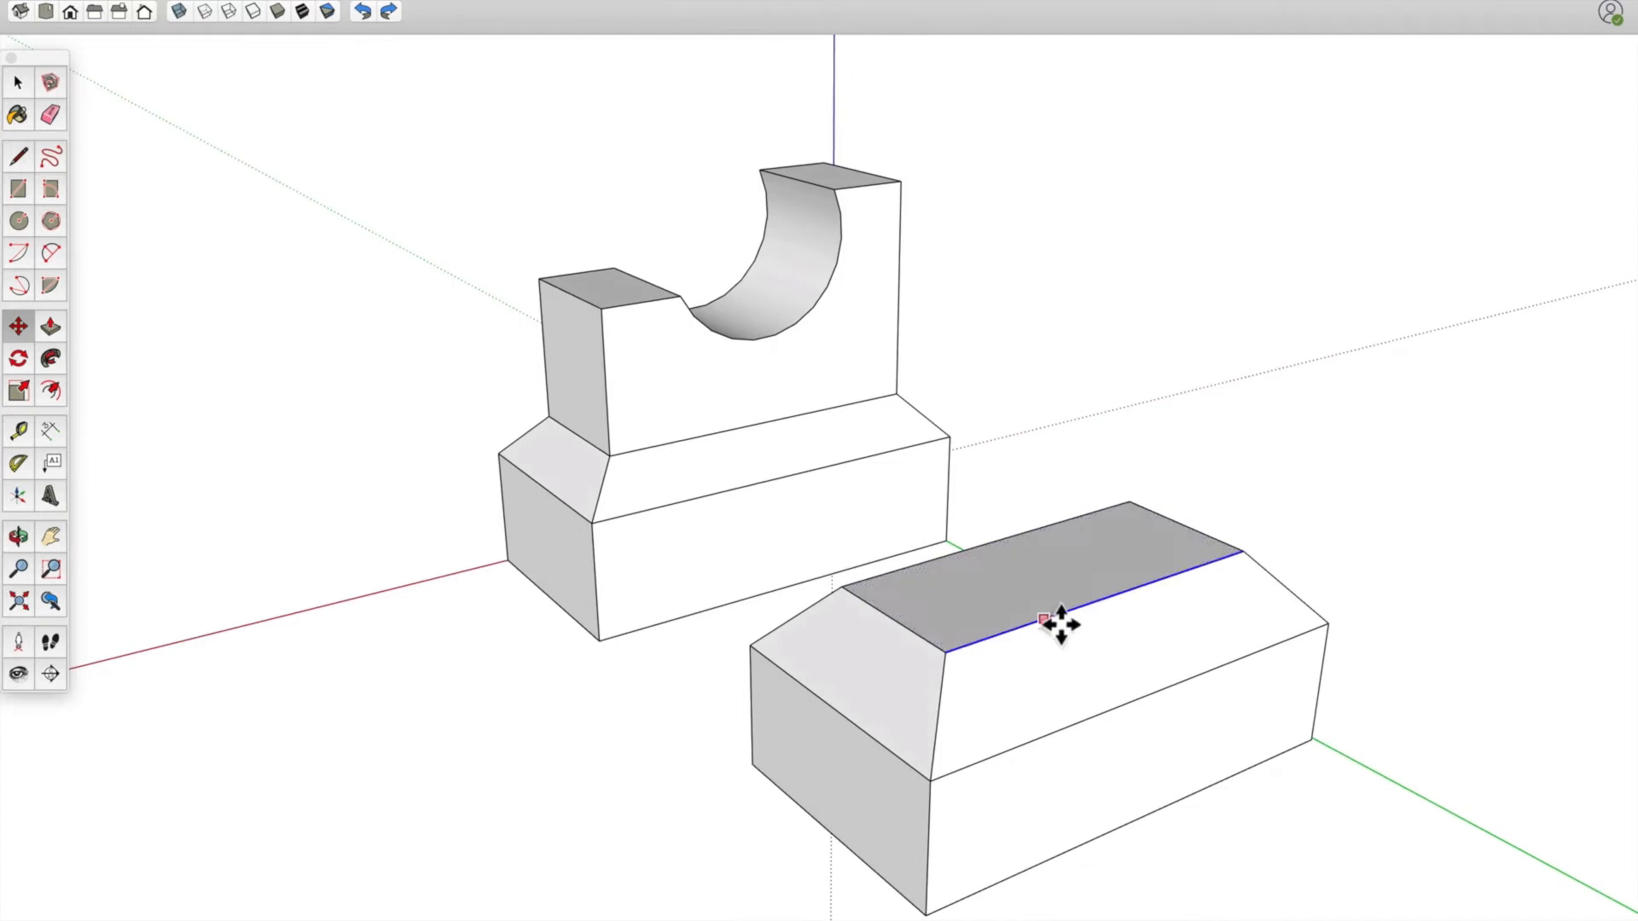
middle_click_drag(1027, 688, 1202, 706)
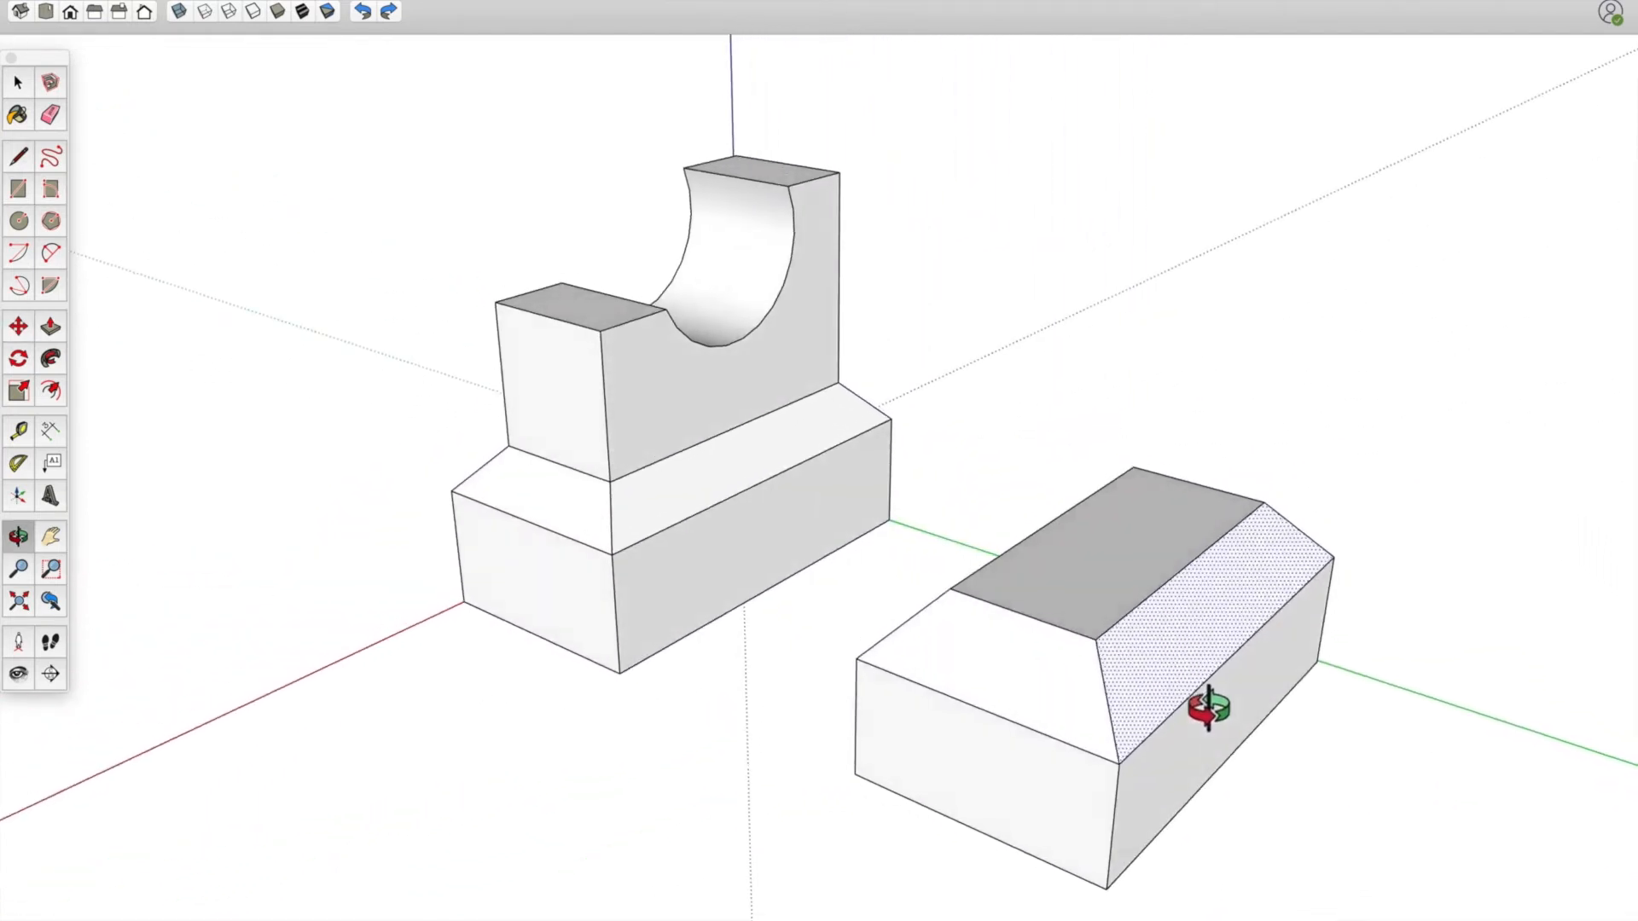
middle_click_drag(1108, 622, 1052, 585)
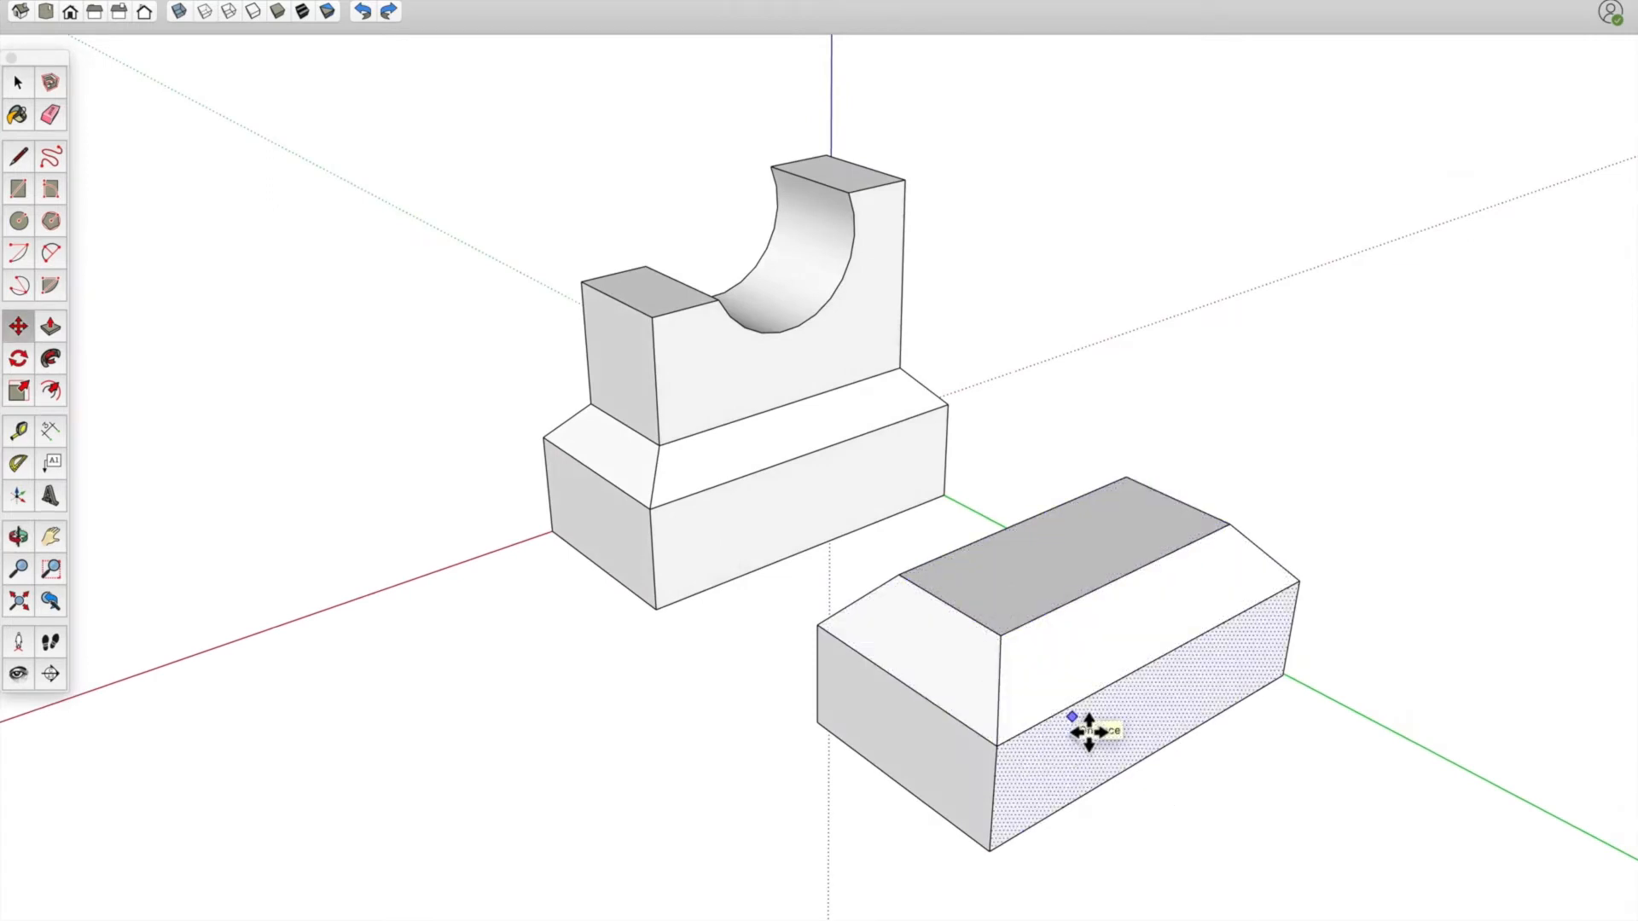
middle_click_drag(1190, 799, 1232, 731)
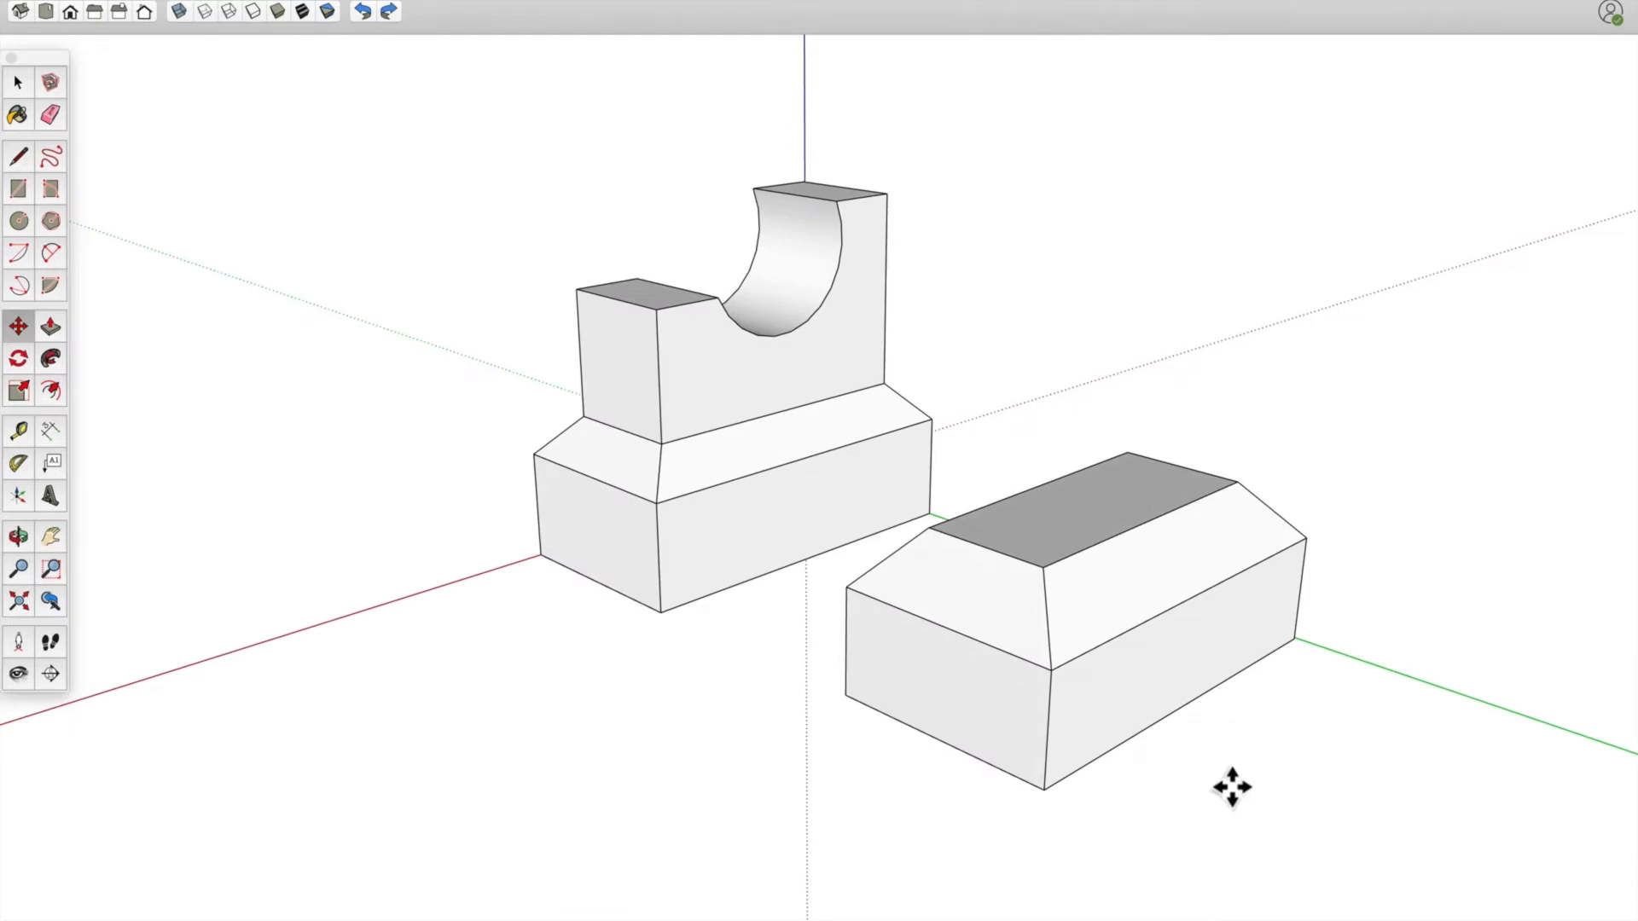
key("p")
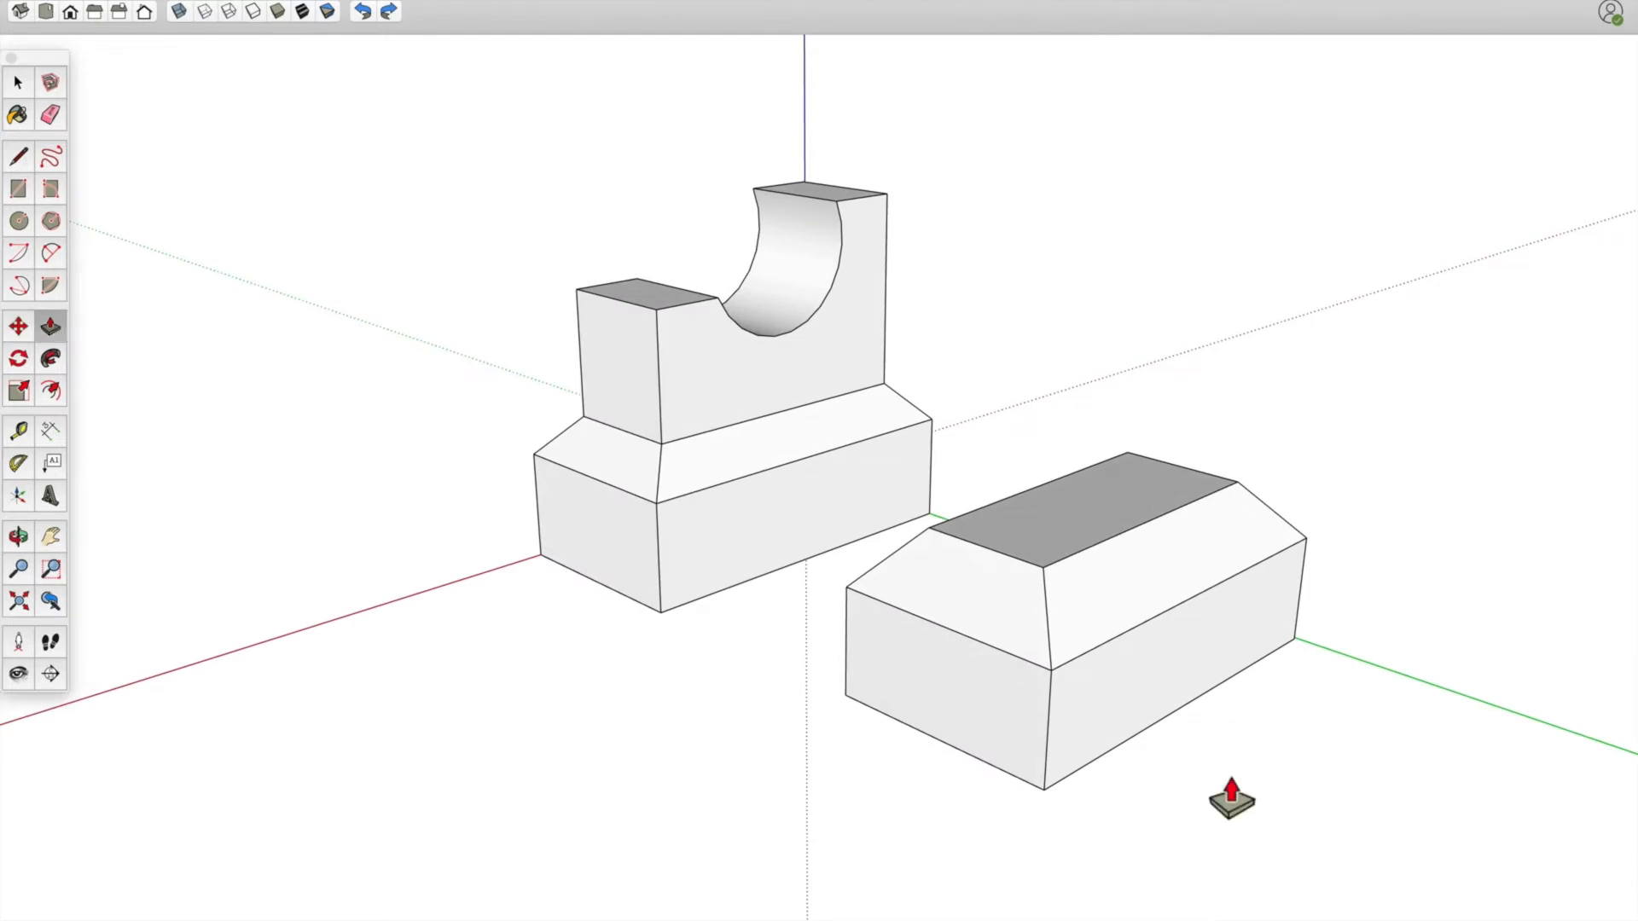
left_click(1111, 516)
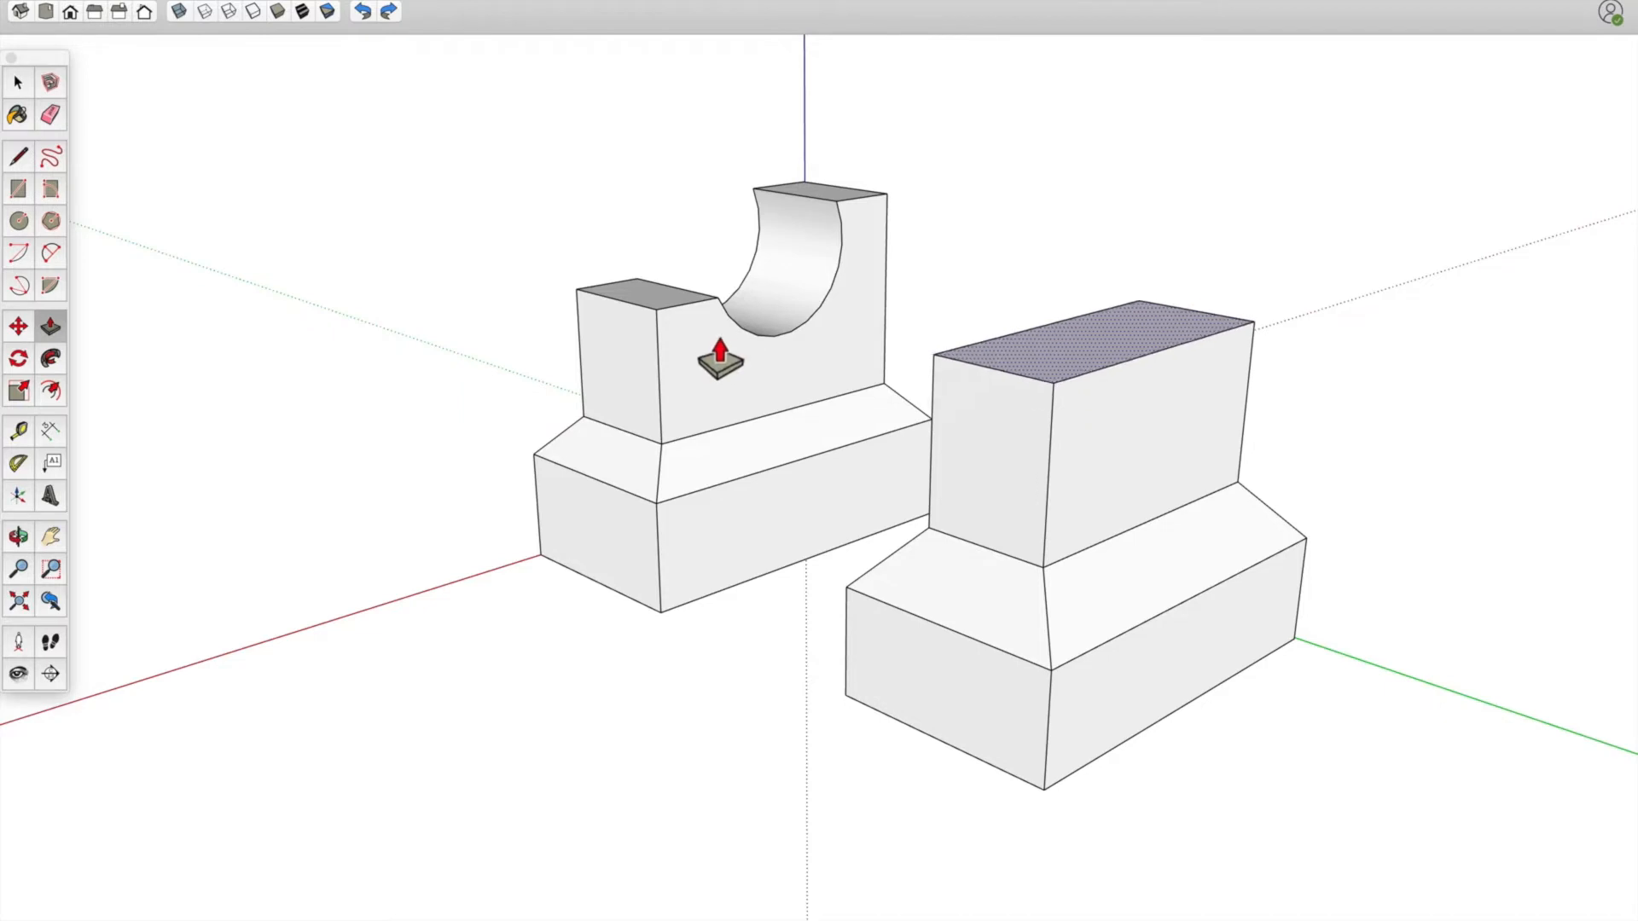
left_click(1063, 396)
Draw a circle on the upright block's long front face, centred on the midpoint of its top edge
middle_click_drag(1123, 457, 833, 330)
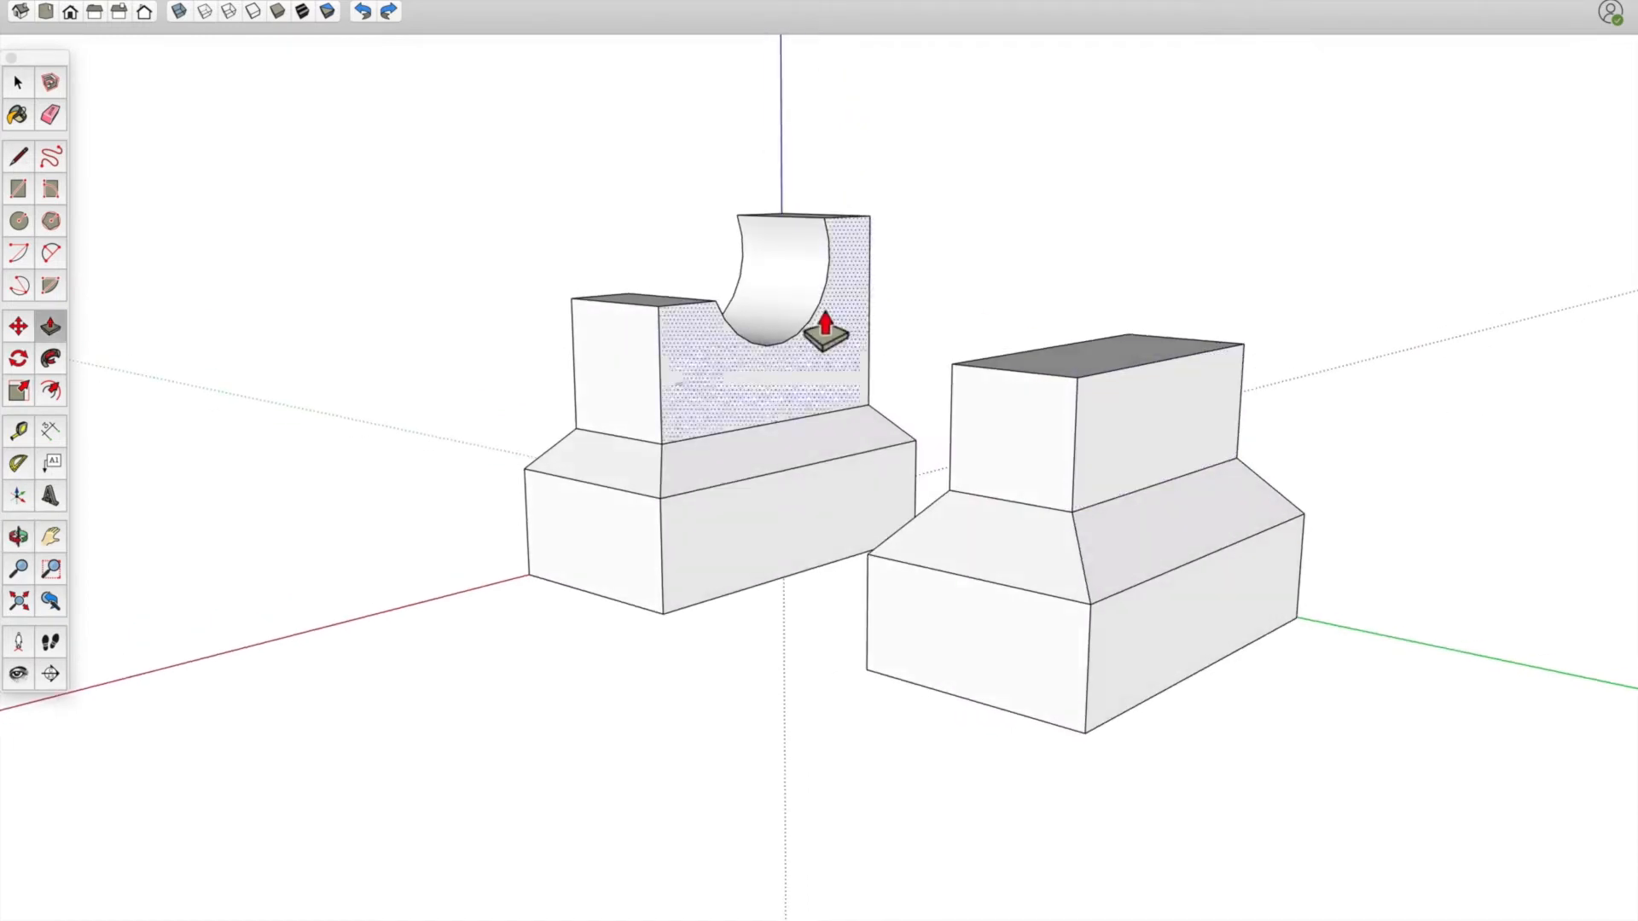
mouse_move(1027, 476)
middle_mouse_down()
mouse_move(717, 435)
mouse_move(1057, 478)
mouse_move(1007, 487)
middle_mouse_up()
middle_click_drag(1305, 574, 1129, 522)
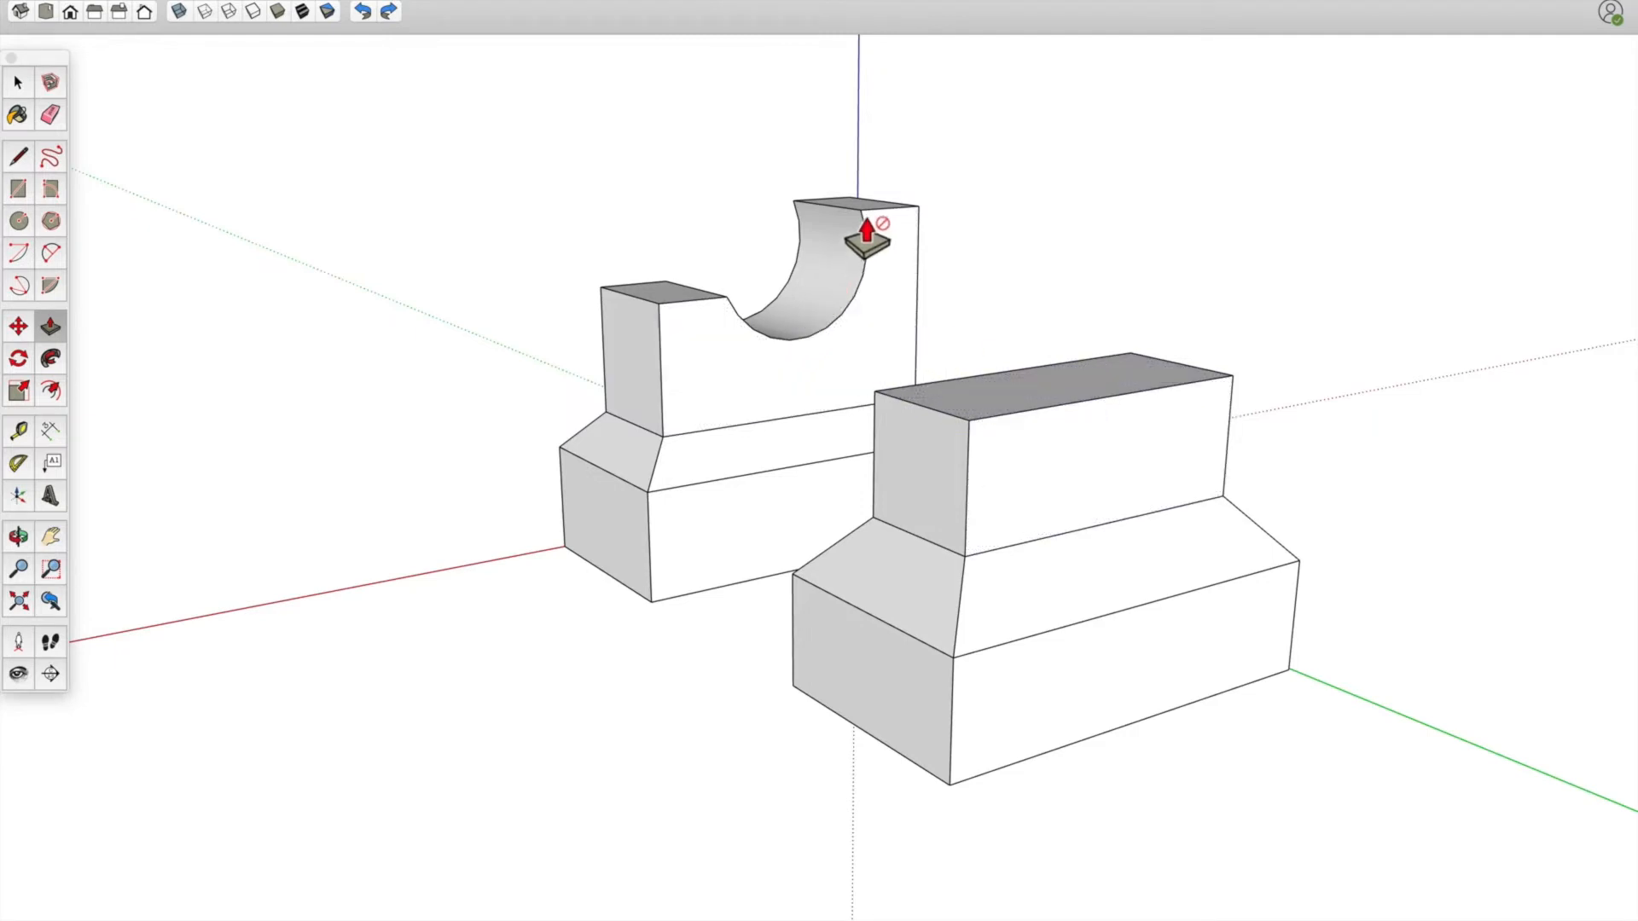
middle_click_drag(727, 362, 708, 333)
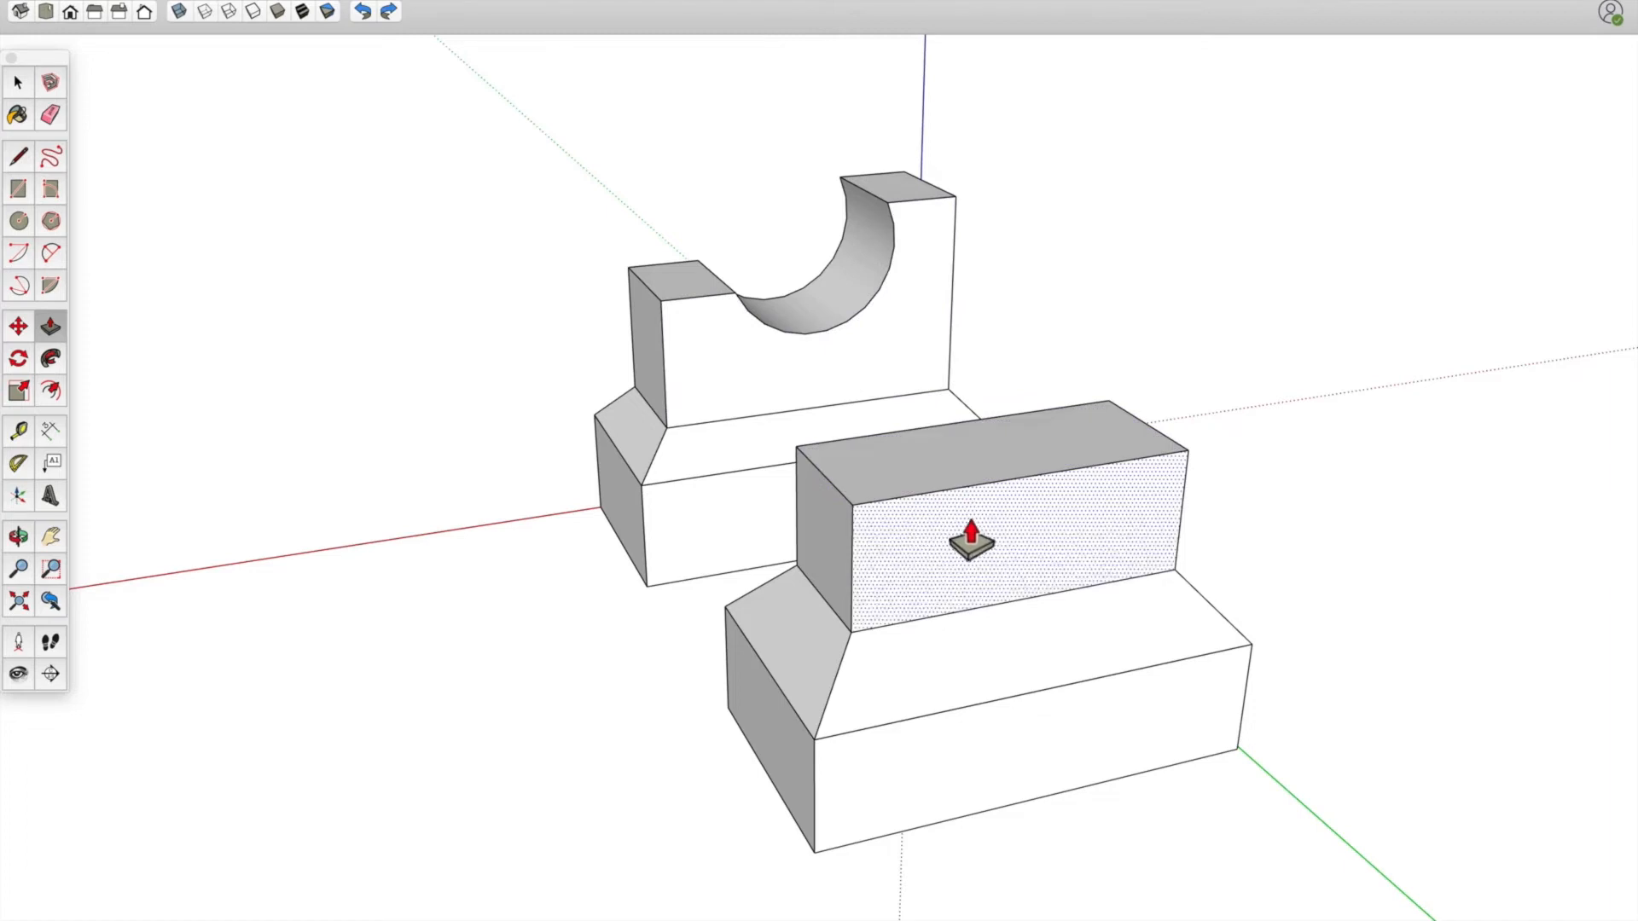
mouse_move(881, 523)
middle_mouse_down()
mouse_move(1064, 446)
mouse_move(856, 517)
middle_mouse_up()
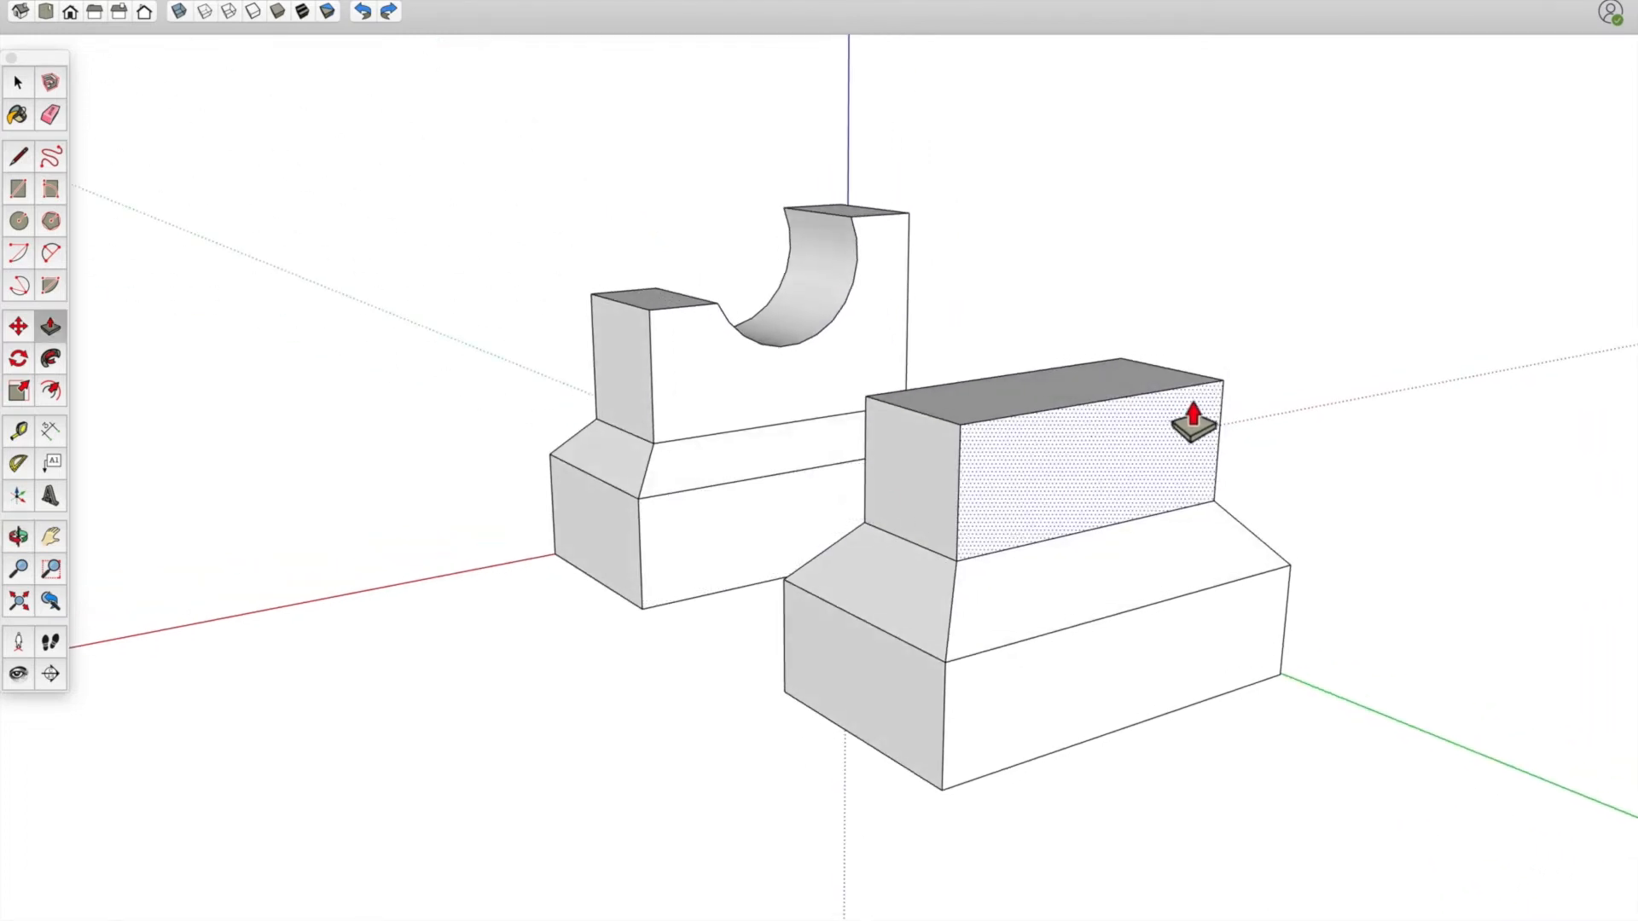
middle_click_drag(1114, 478, 1092, 482)
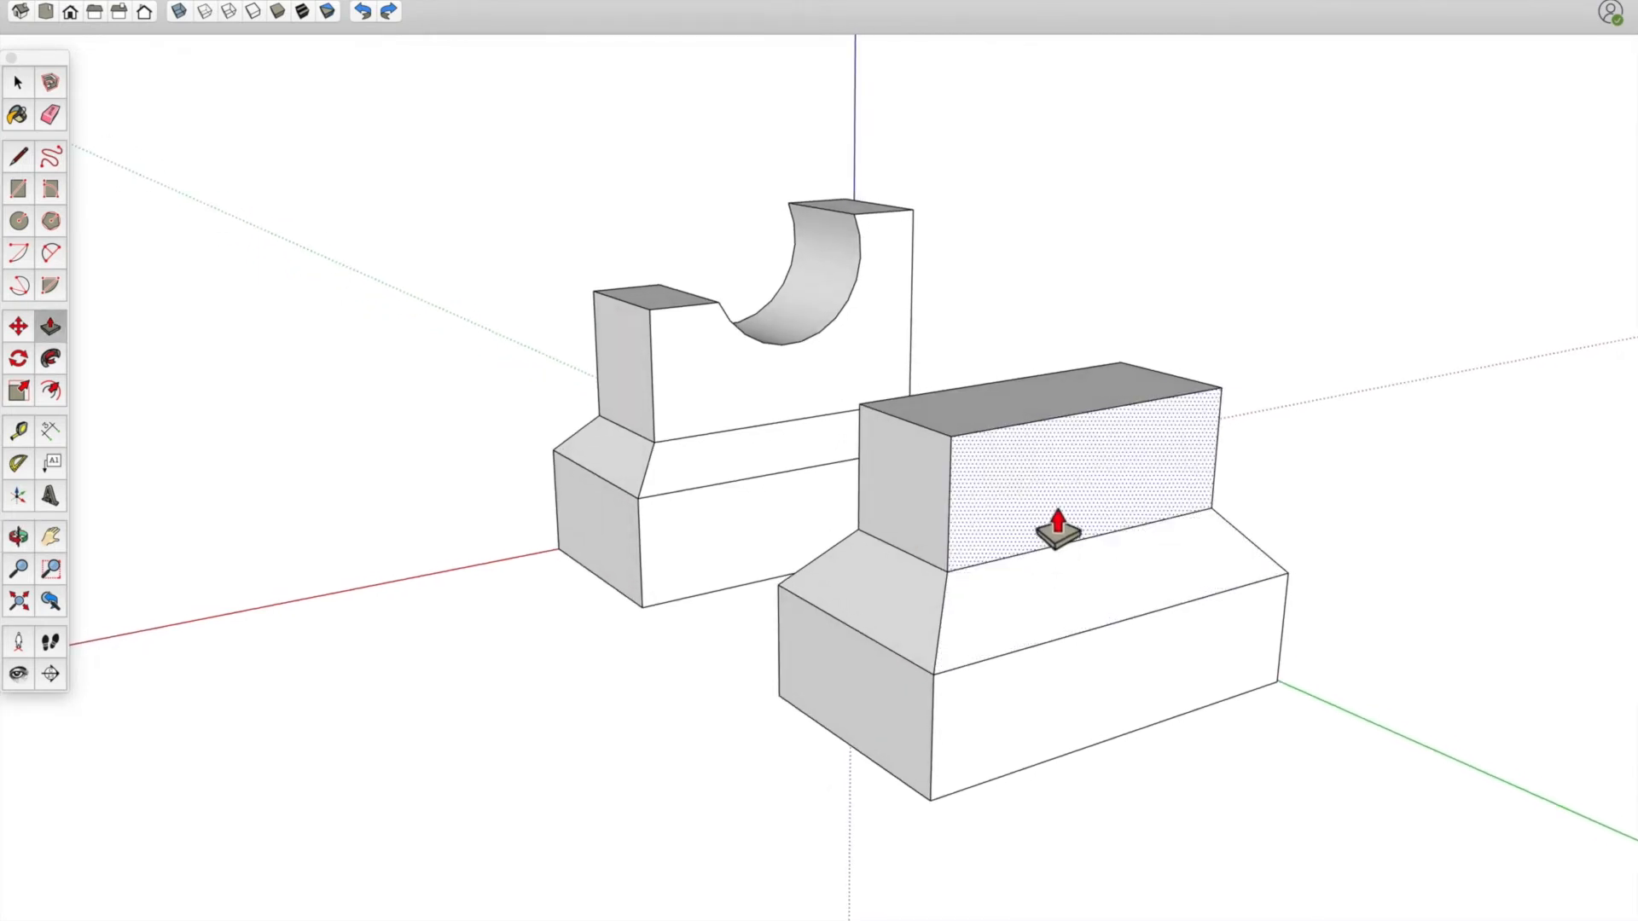
key("c")
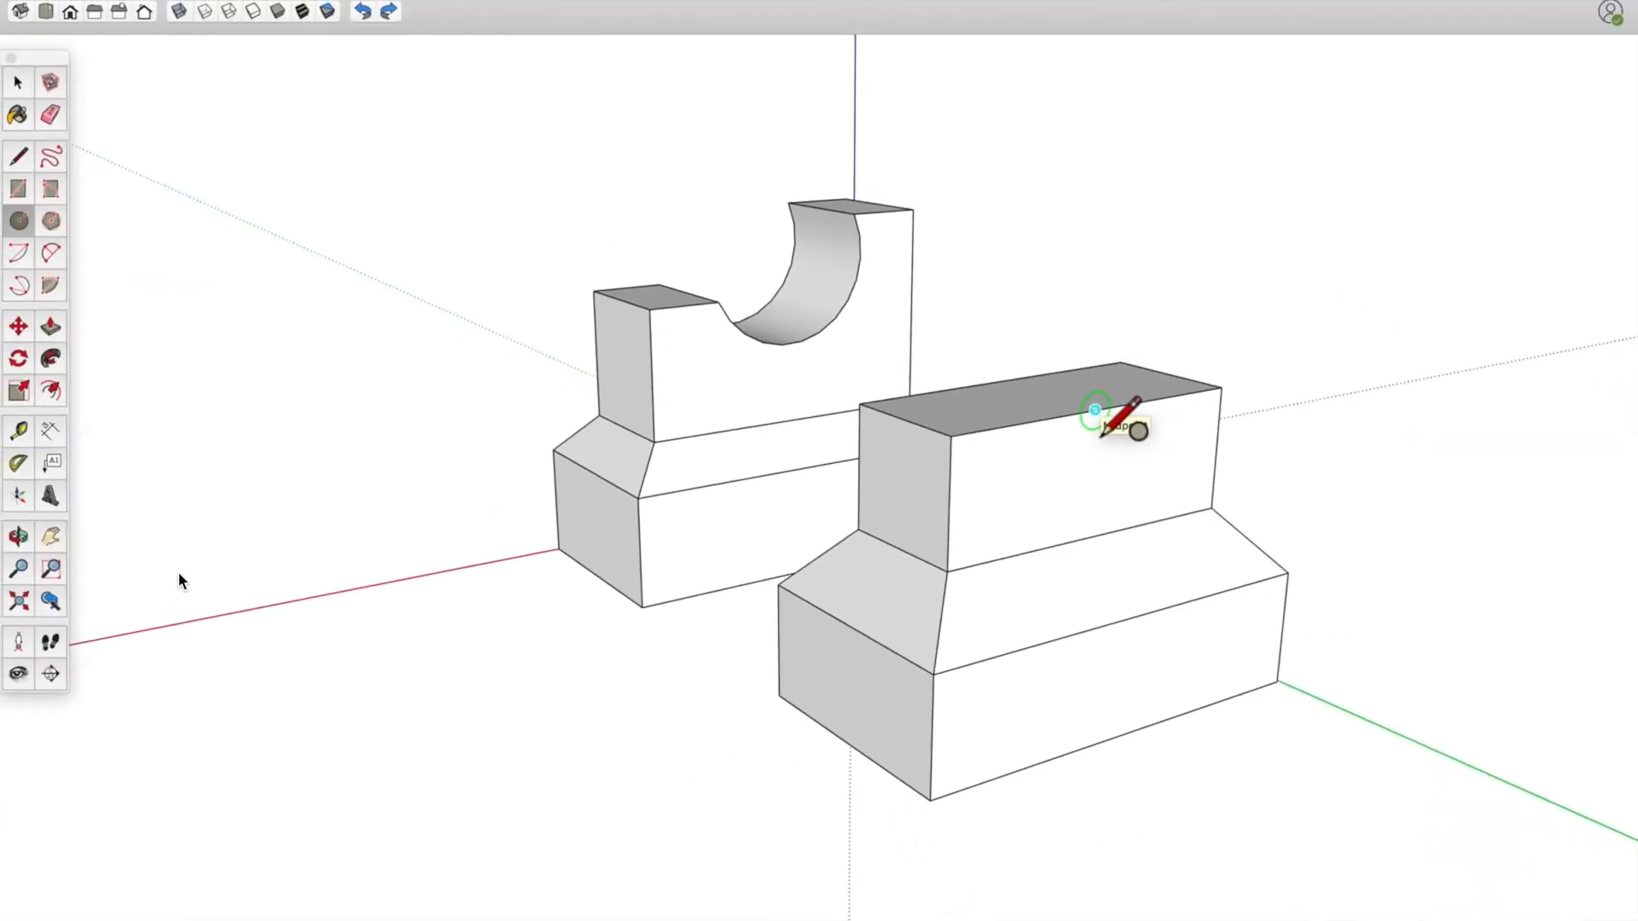
left_click(1096, 410)
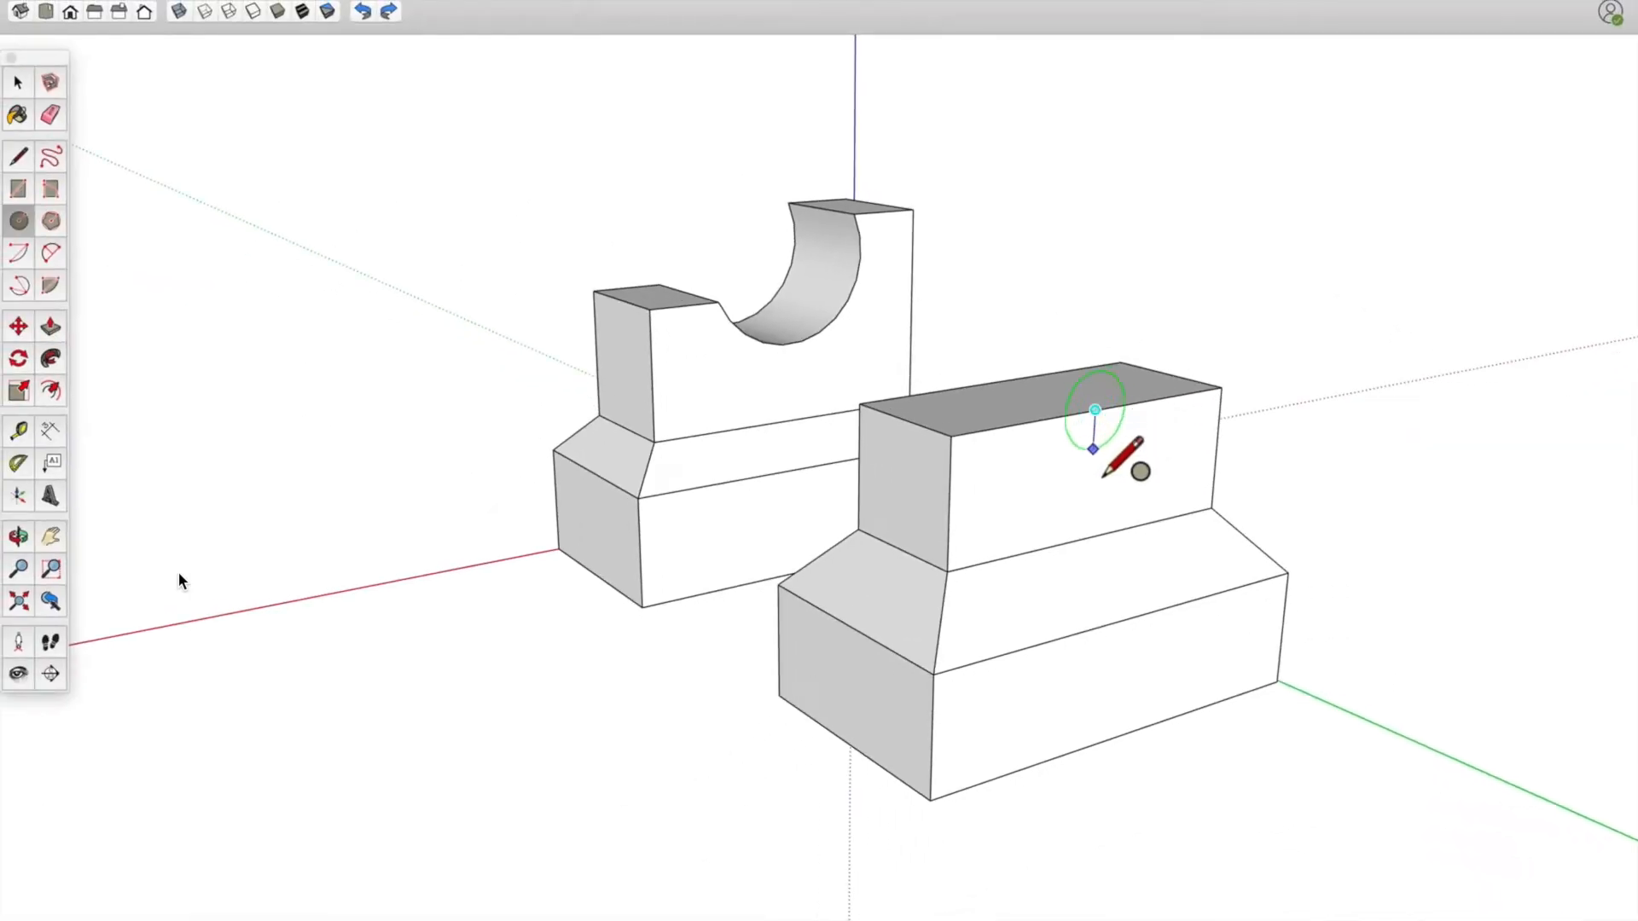
left_click(1104, 529)
Erase the half of the circle that extends above the block's top edge
mouse_move(1101, 526)
middle_mouse_down()
mouse_move(768, 417)
mouse_move(747, 452)
mouse_move(1163, 548)
mouse_move(1170, 577)
middle_mouse_up()
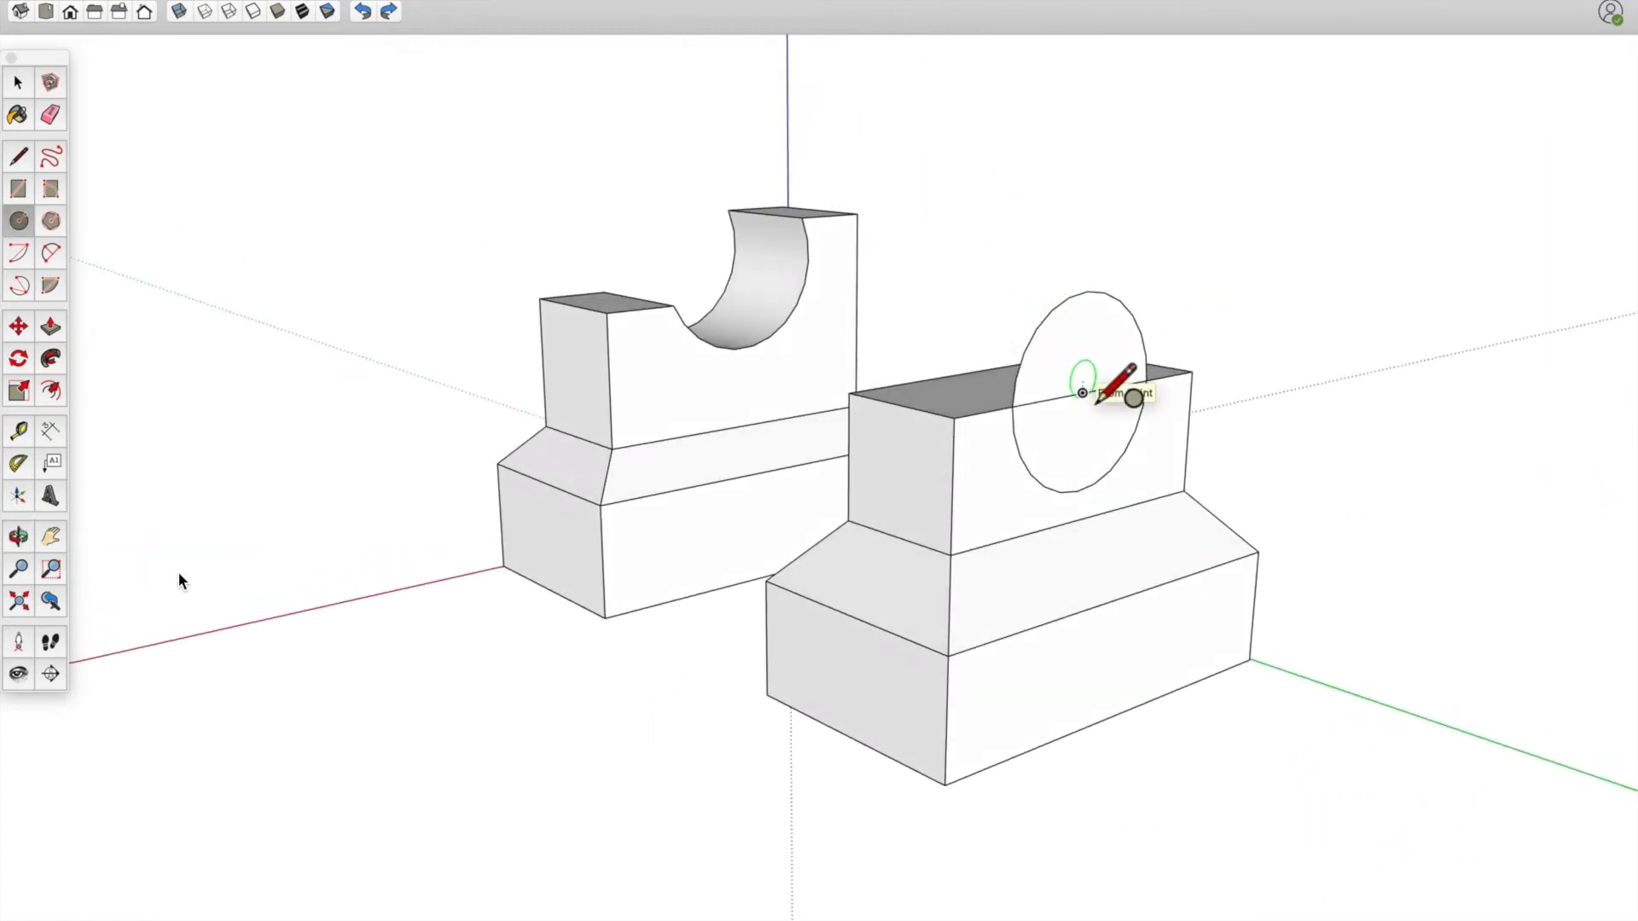
key("e")
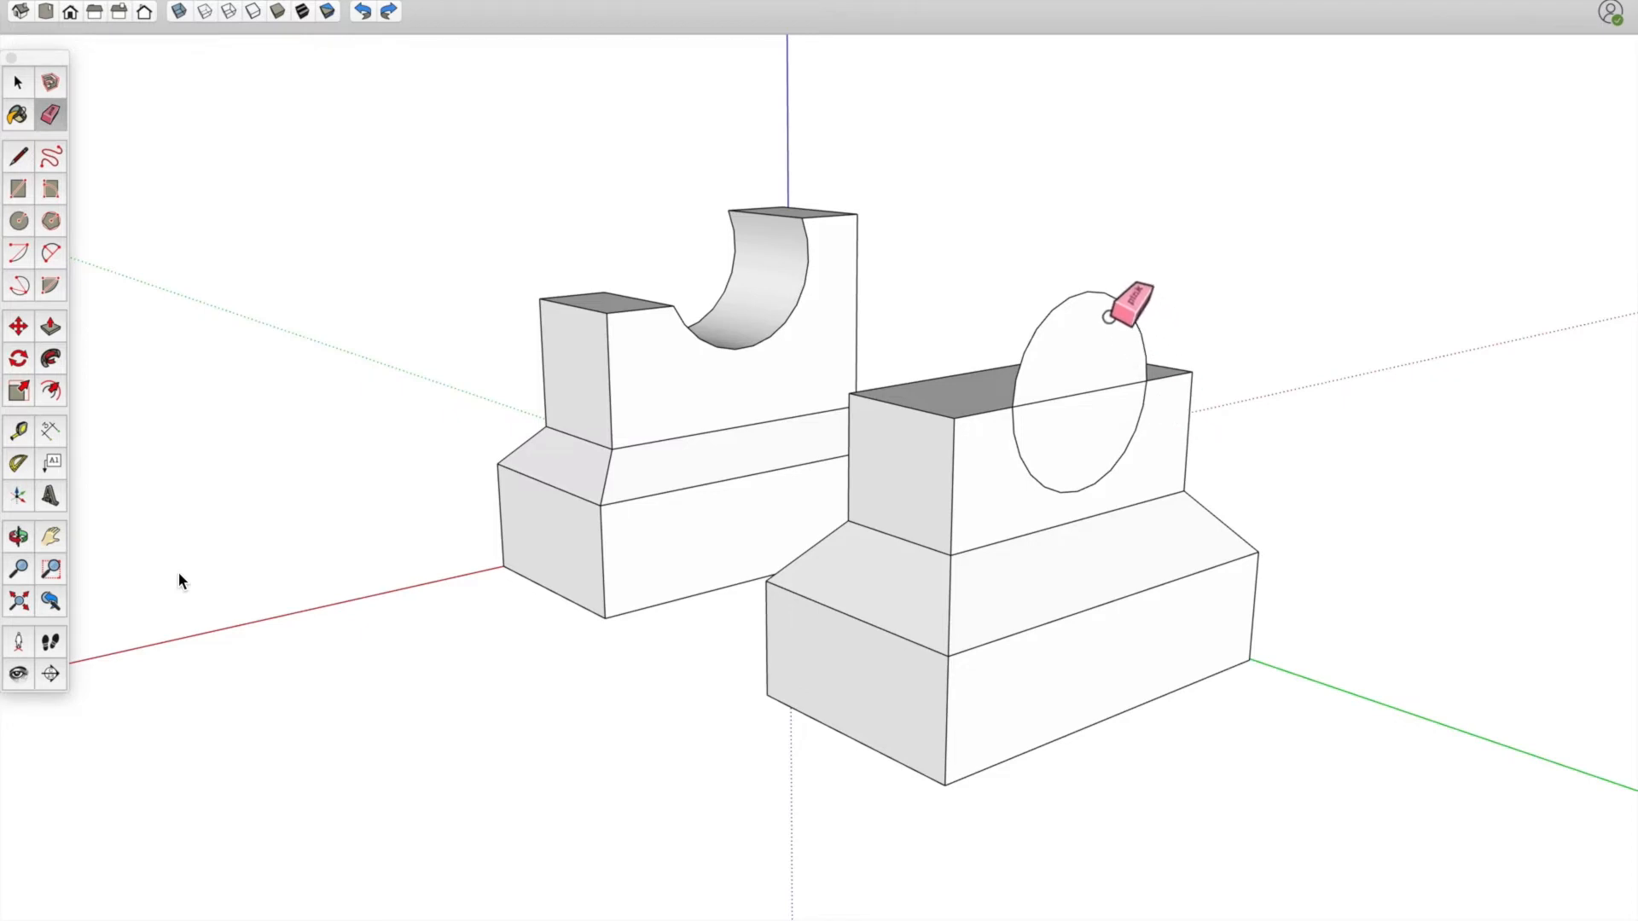
left_click(1110, 314)
middle_click_drag(1114, 346, 1056, 331)
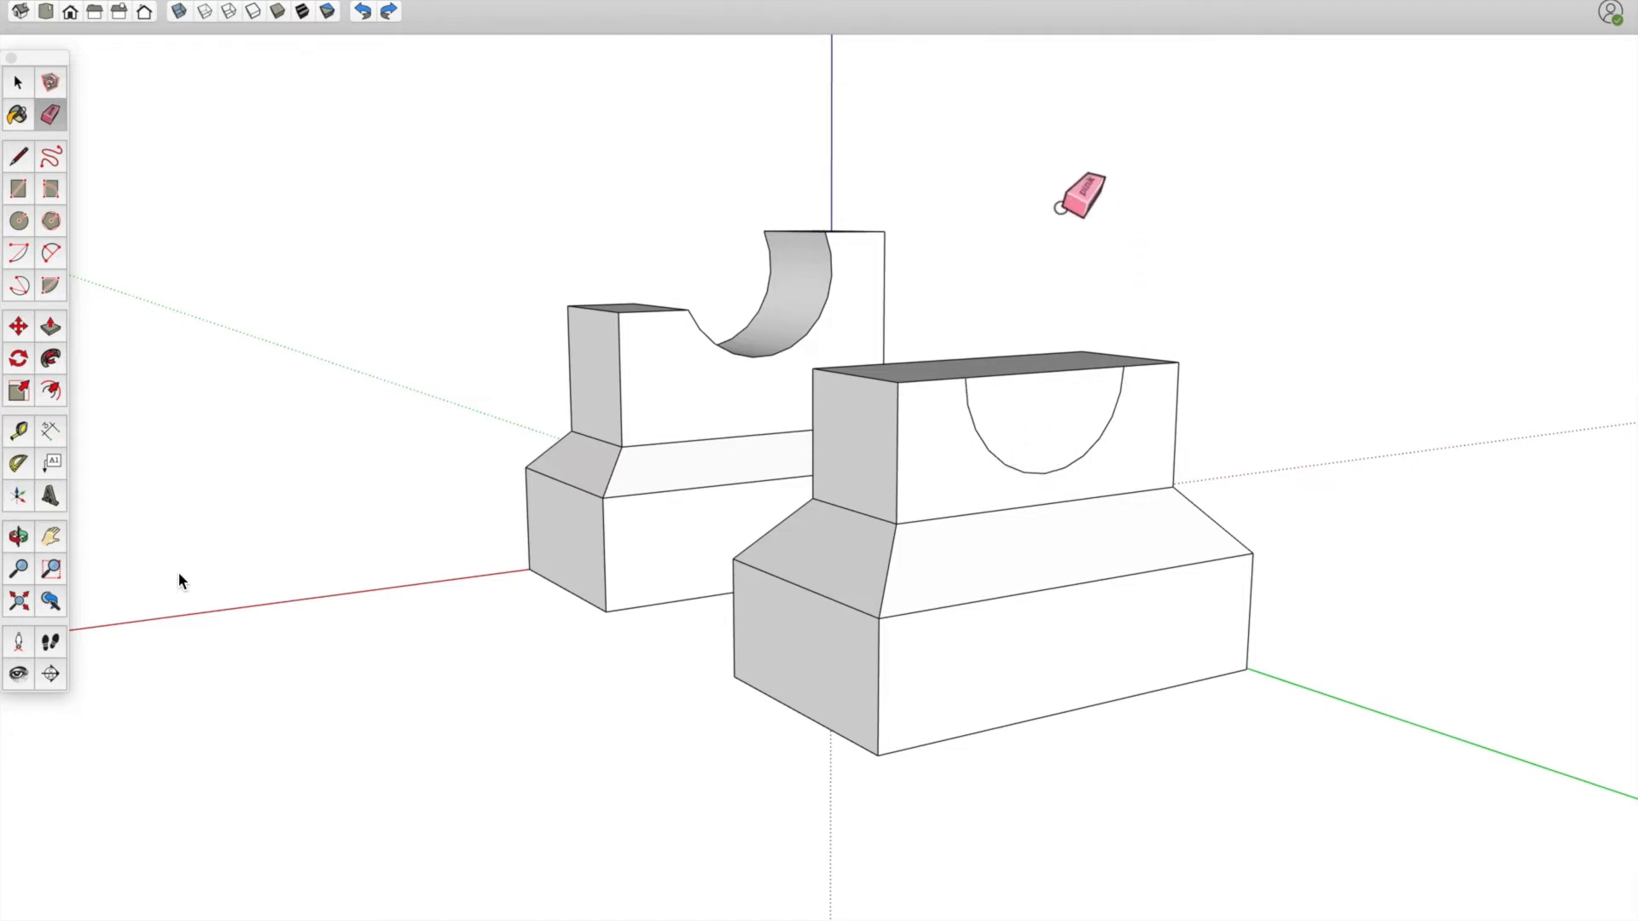
Push/Pull the remaining half-circle face through the full depth of the block to cut a curved opening
mouse_move(1109, 444)
middle_mouse_down()
mouse_move(1057, 493)
mouse_move(1109, 462)
middle_mouse_up()
mouse_move(1048, 627)
middle_mouse_down()
mouse_move(1083, 523)
mouse_move(1170, 589)
mouse_move(1135, 593)
middle_mouse_up()
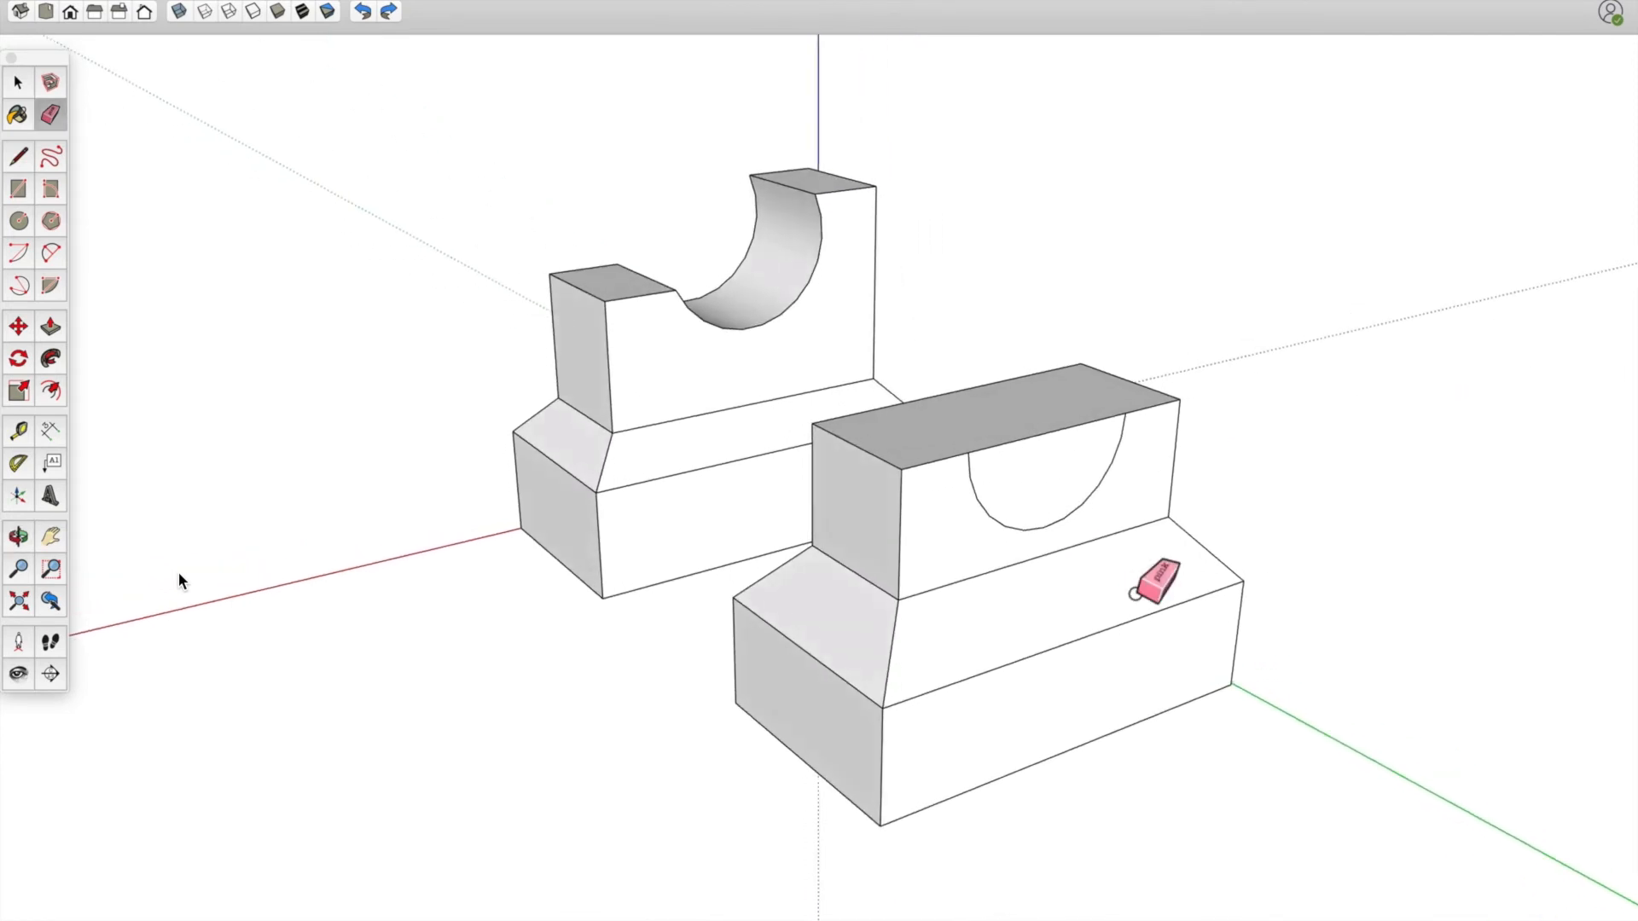
key("p")
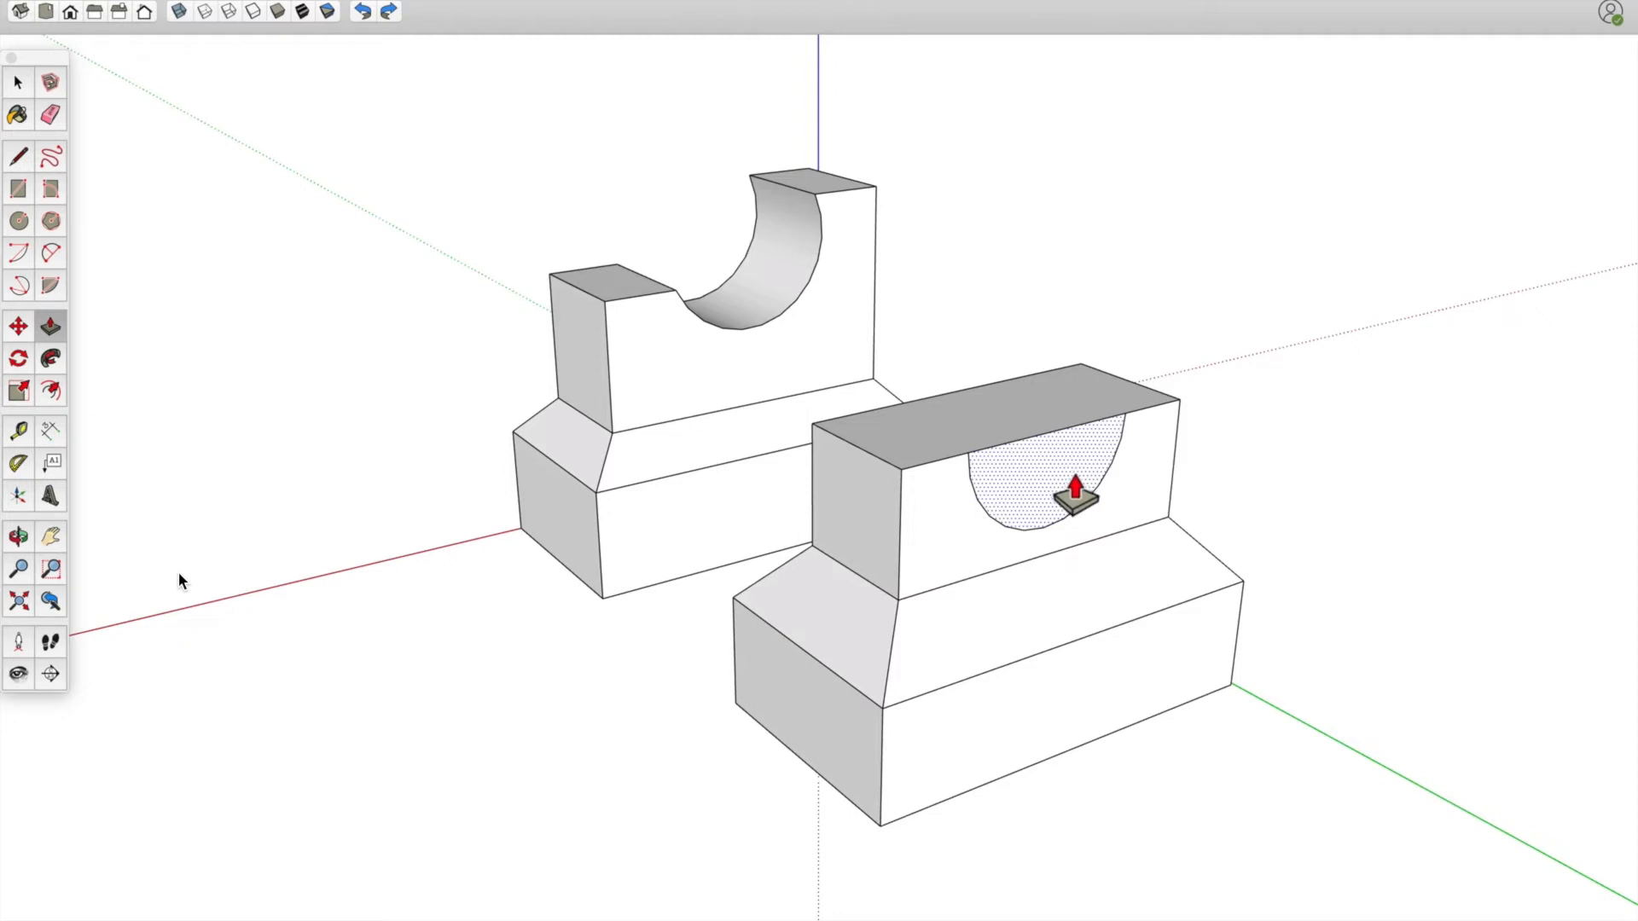
left_click_drag(1074, 493, 989, 430)
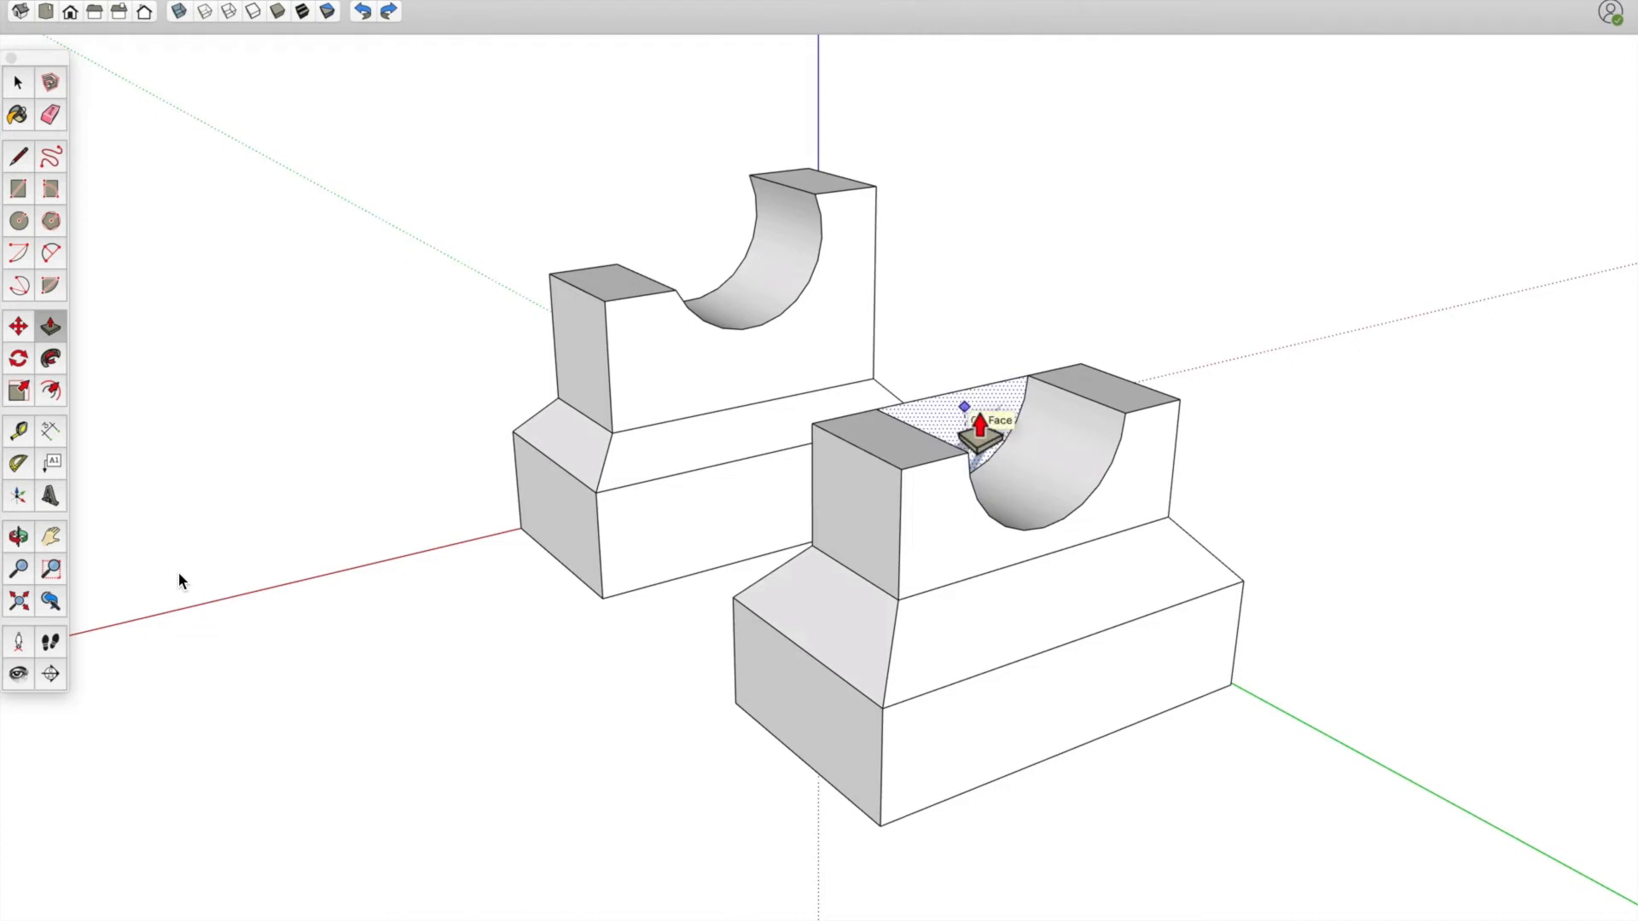
left_click_drag(980, 431, 979, 430)
Try raising the top face at the far end of the new model's cutout with Push/Pull
middle_click_drag(981, 465, 668, 366)
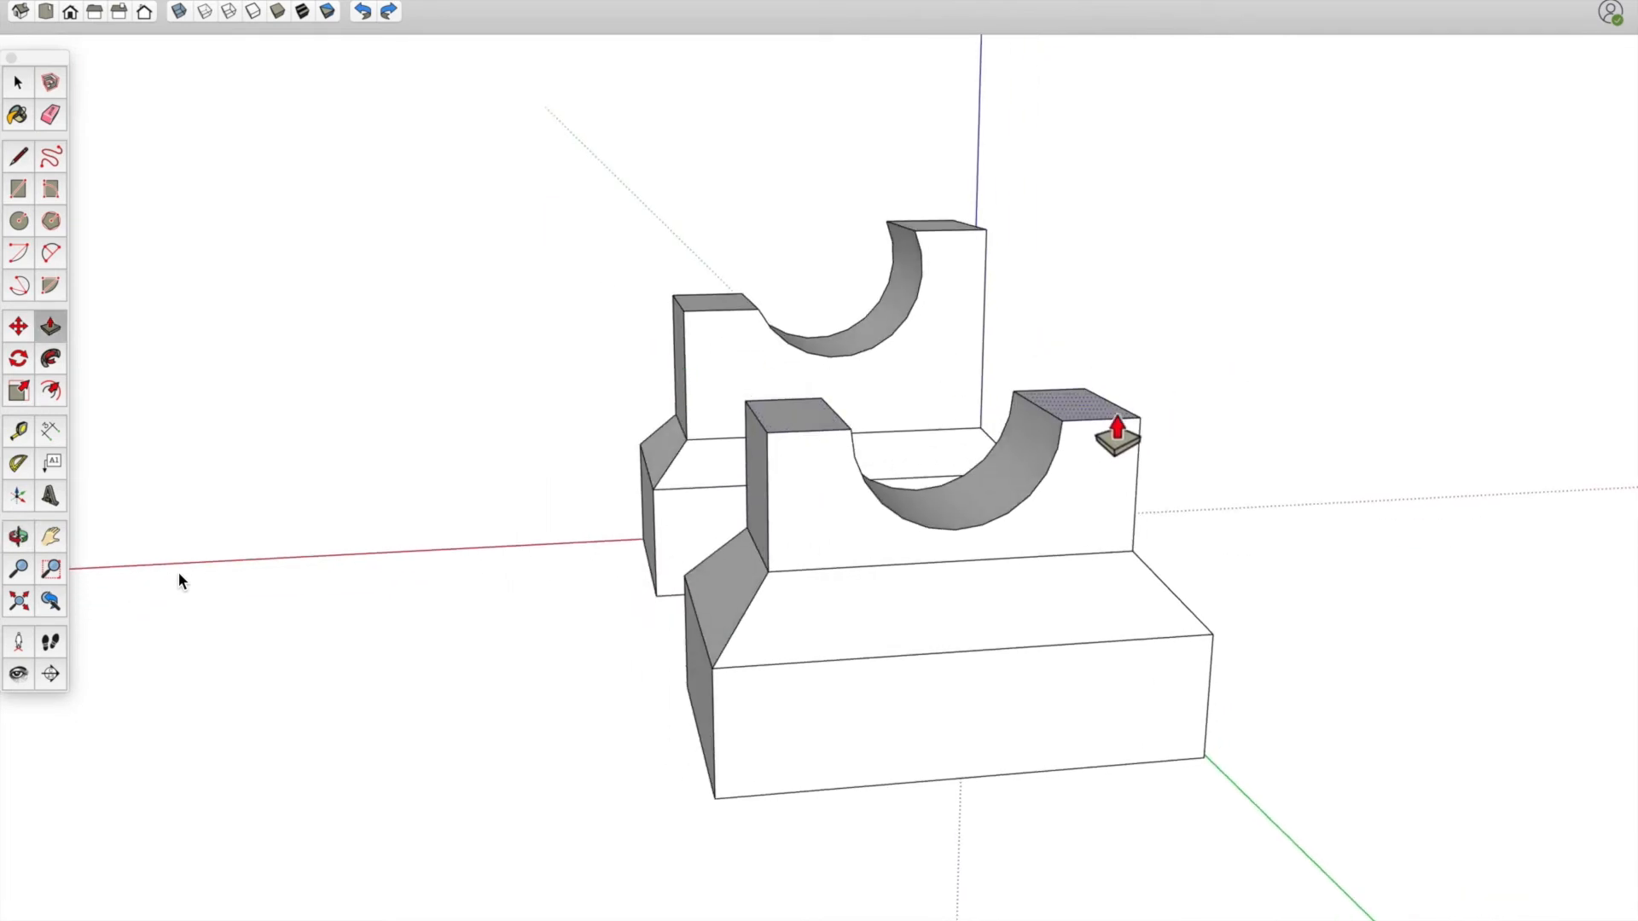
middle_click_drag(1047, 441, 1240, 501)
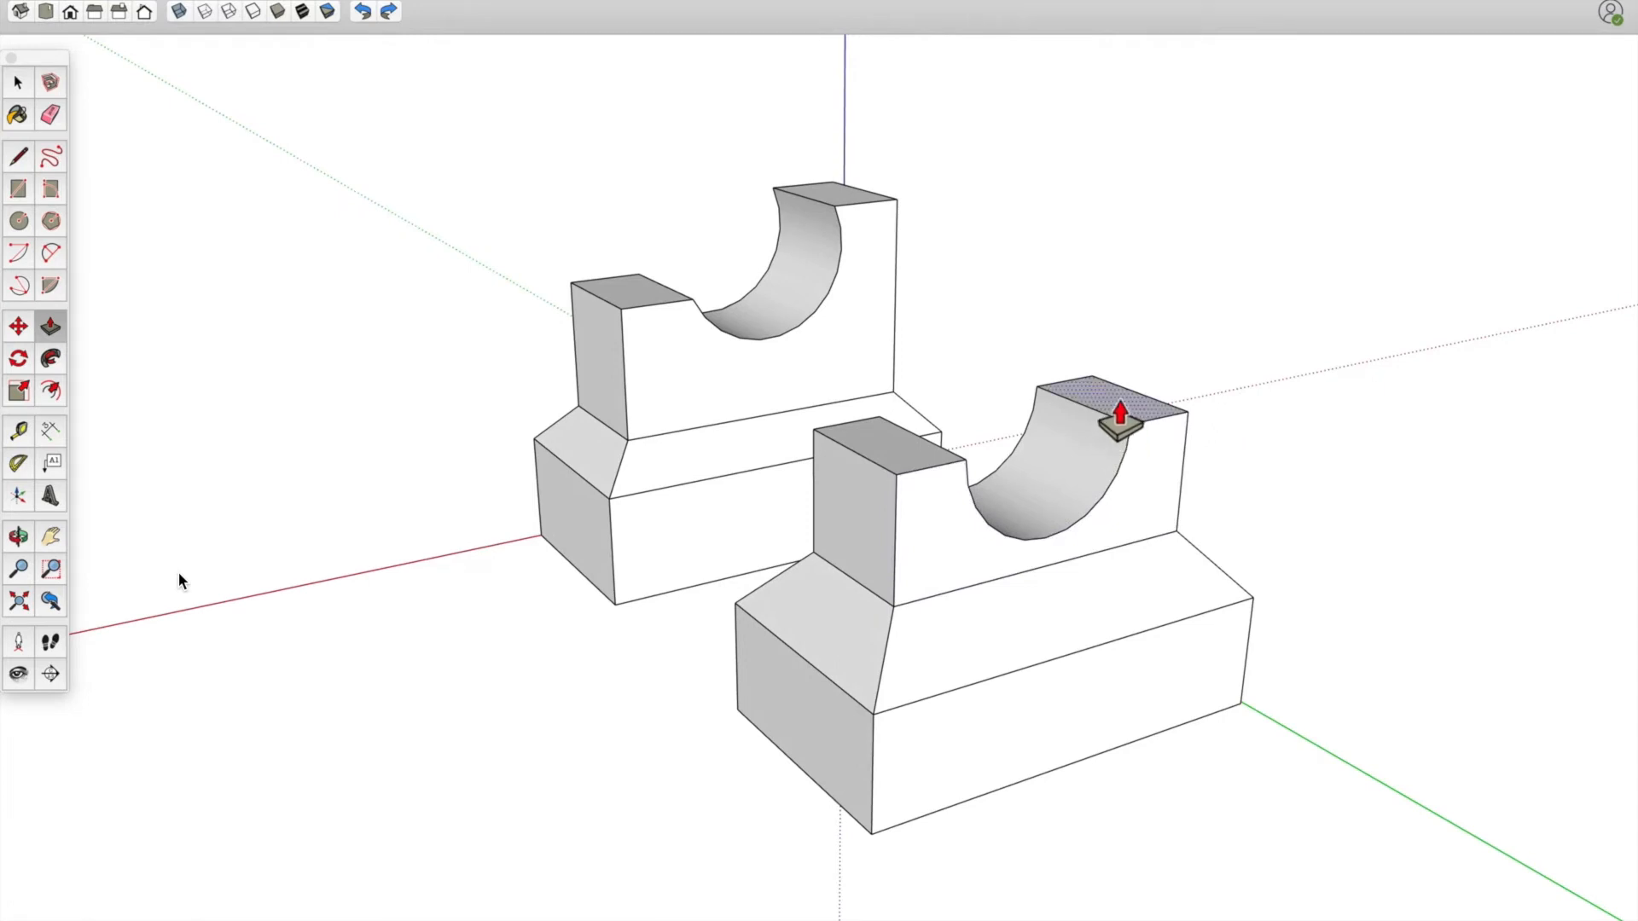
left_click(1119, 413)
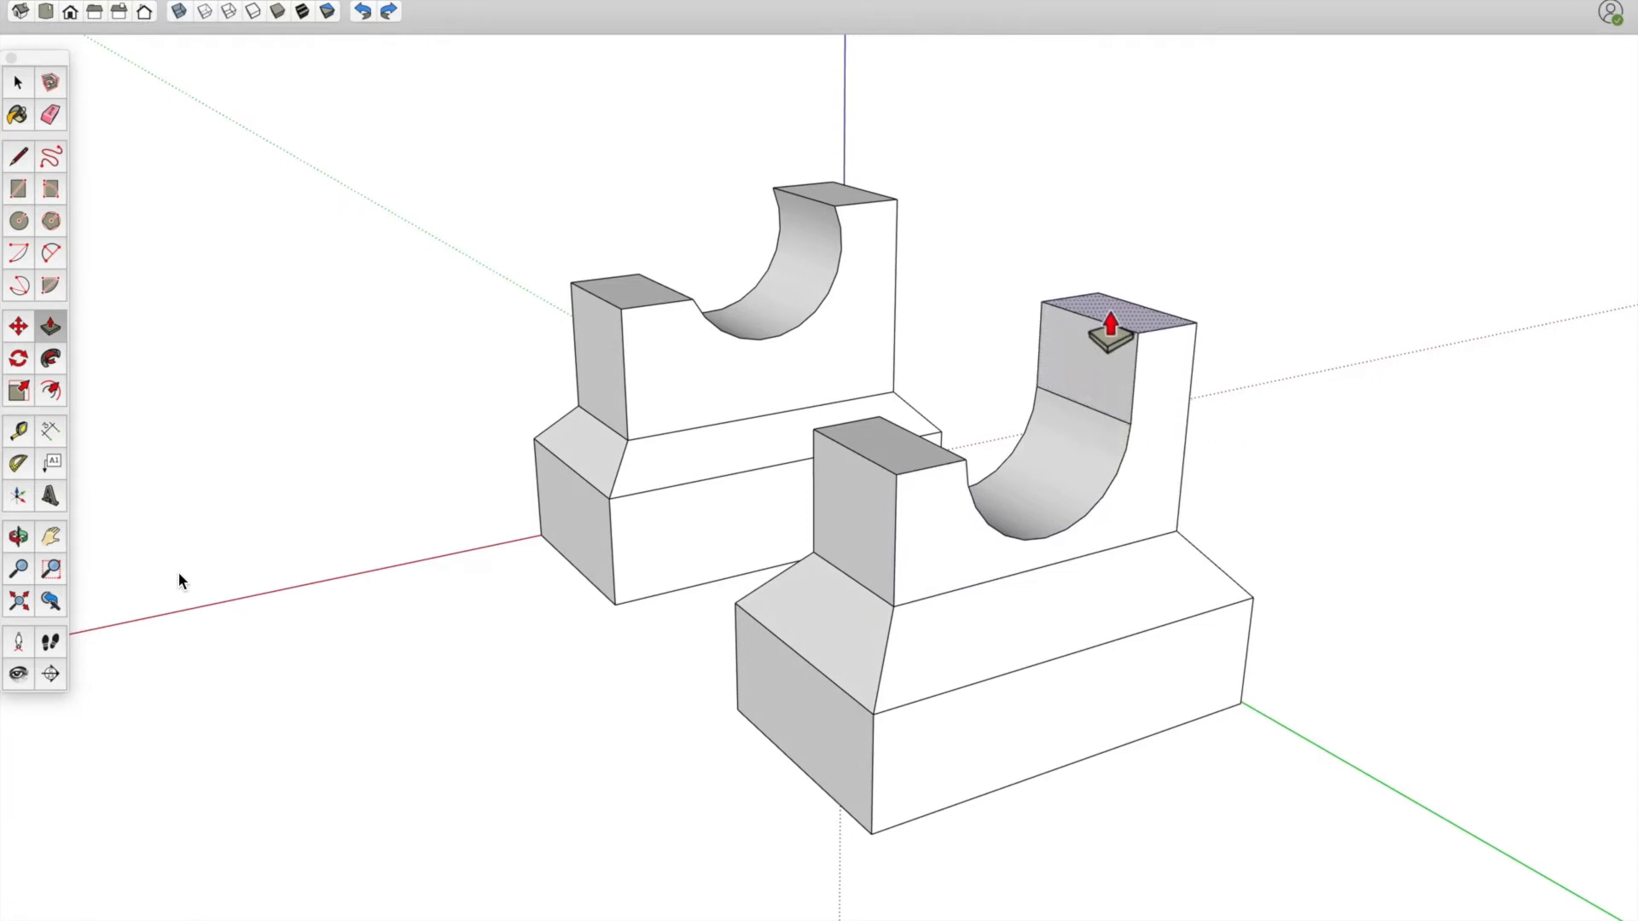
left_click(1112, 323)
middle_click_drag(1112, 323, 958, 348)
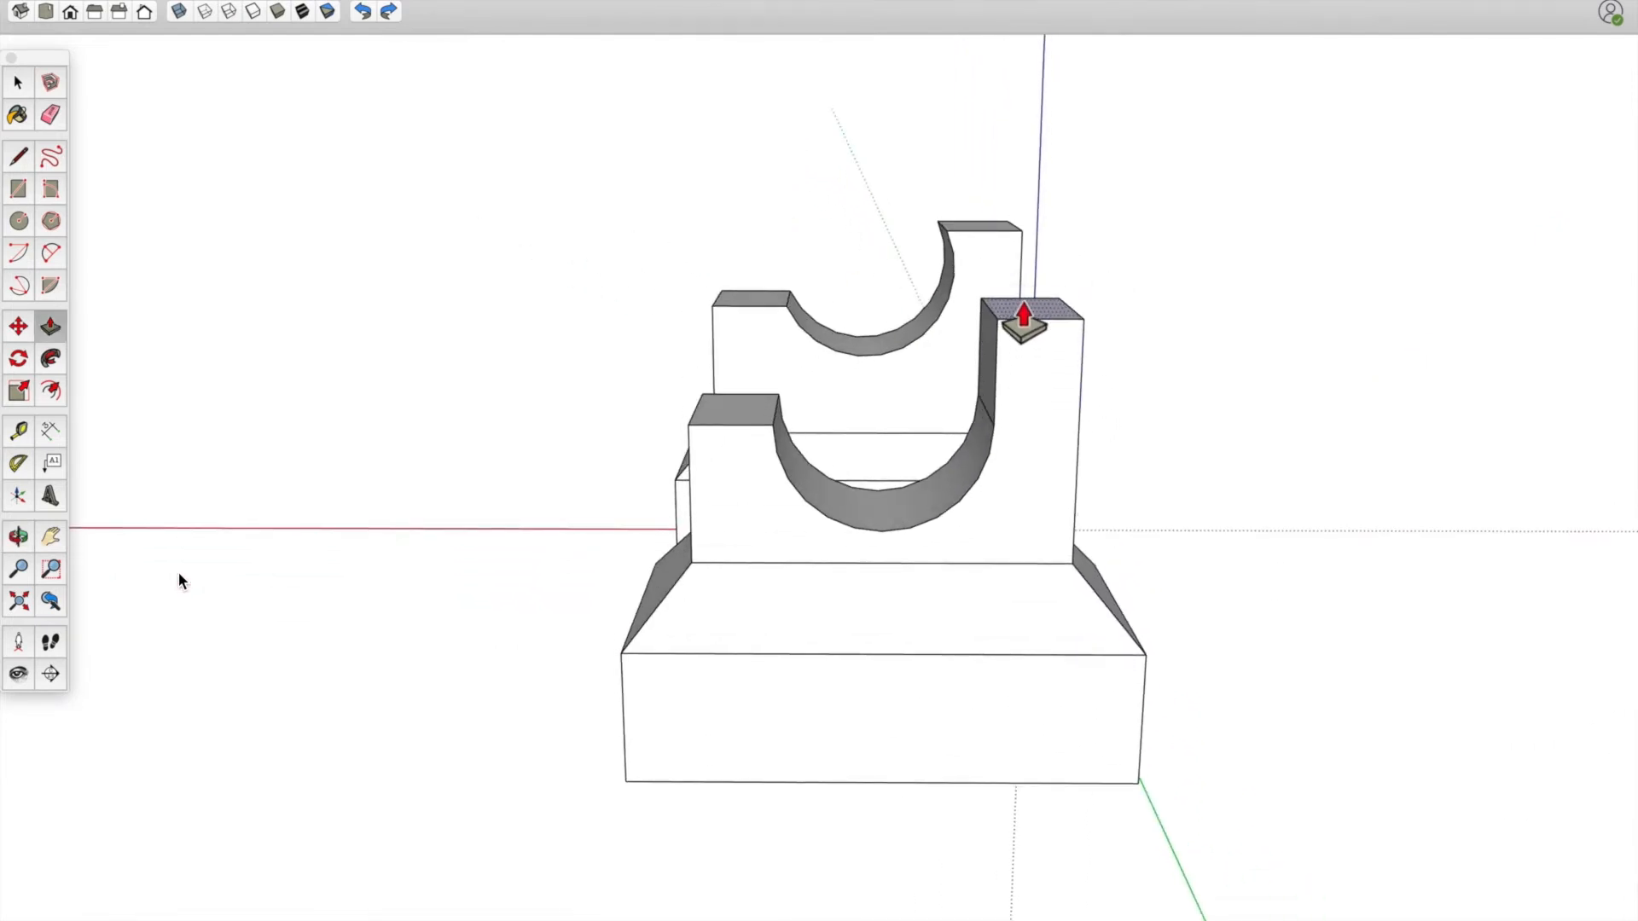
middle_click_drag(1024, 294, 1086, 336)
Push/Pull the raised end face back down to the upper edge of the curved cutout
left_click(1086, 333)
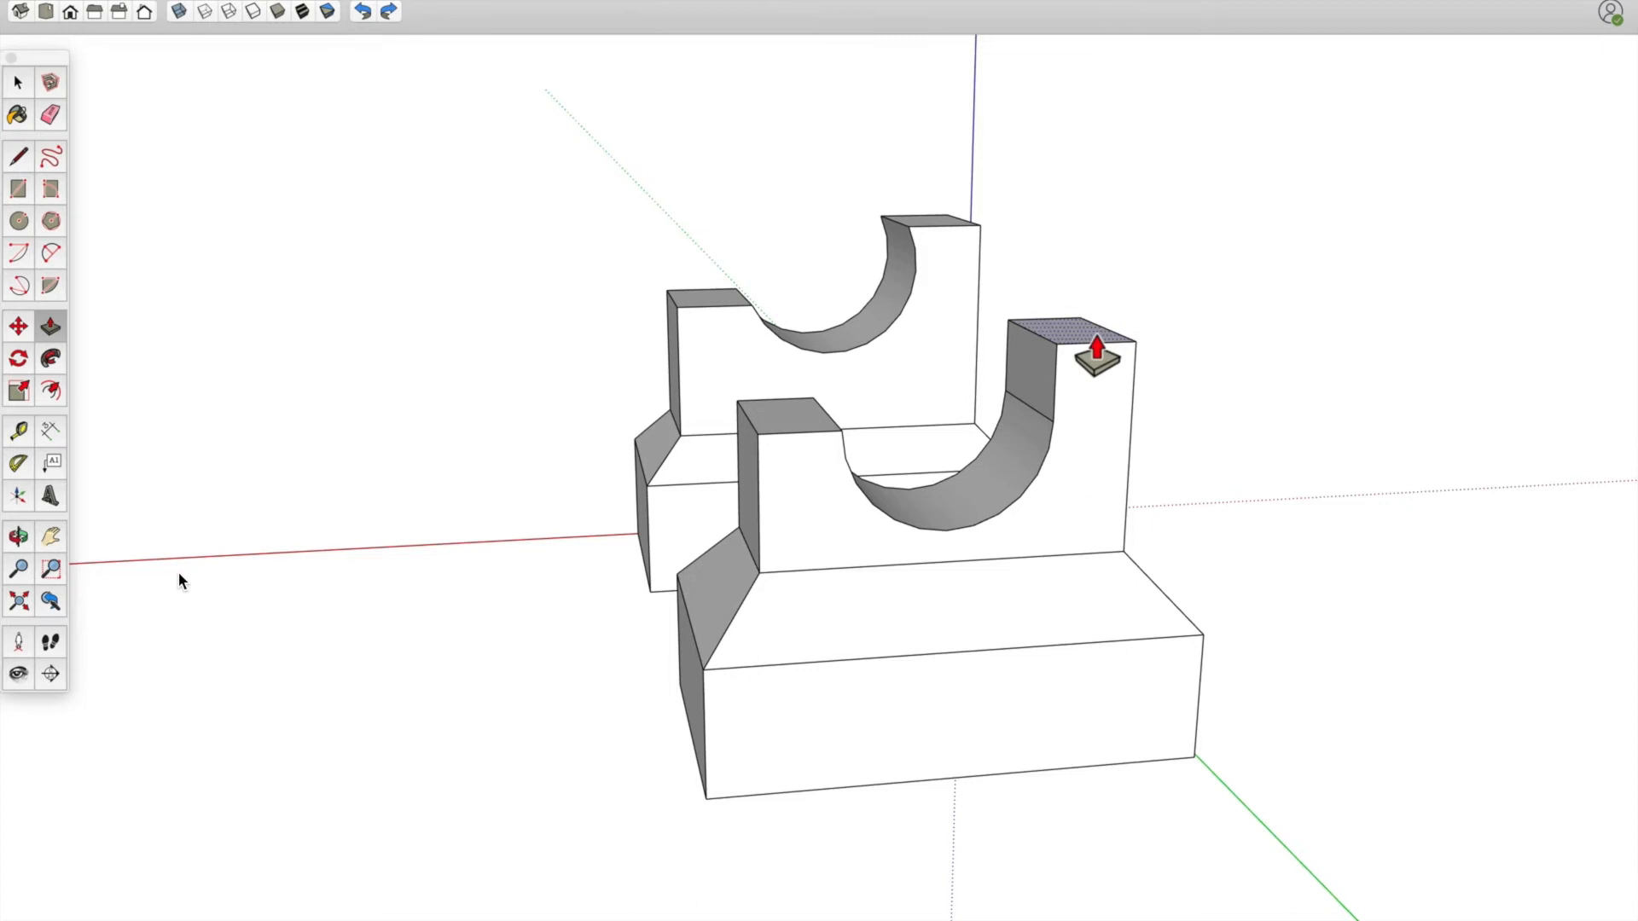
left_click(1072, 457)
middle_click_drag(1071, 457, 1289, 505)
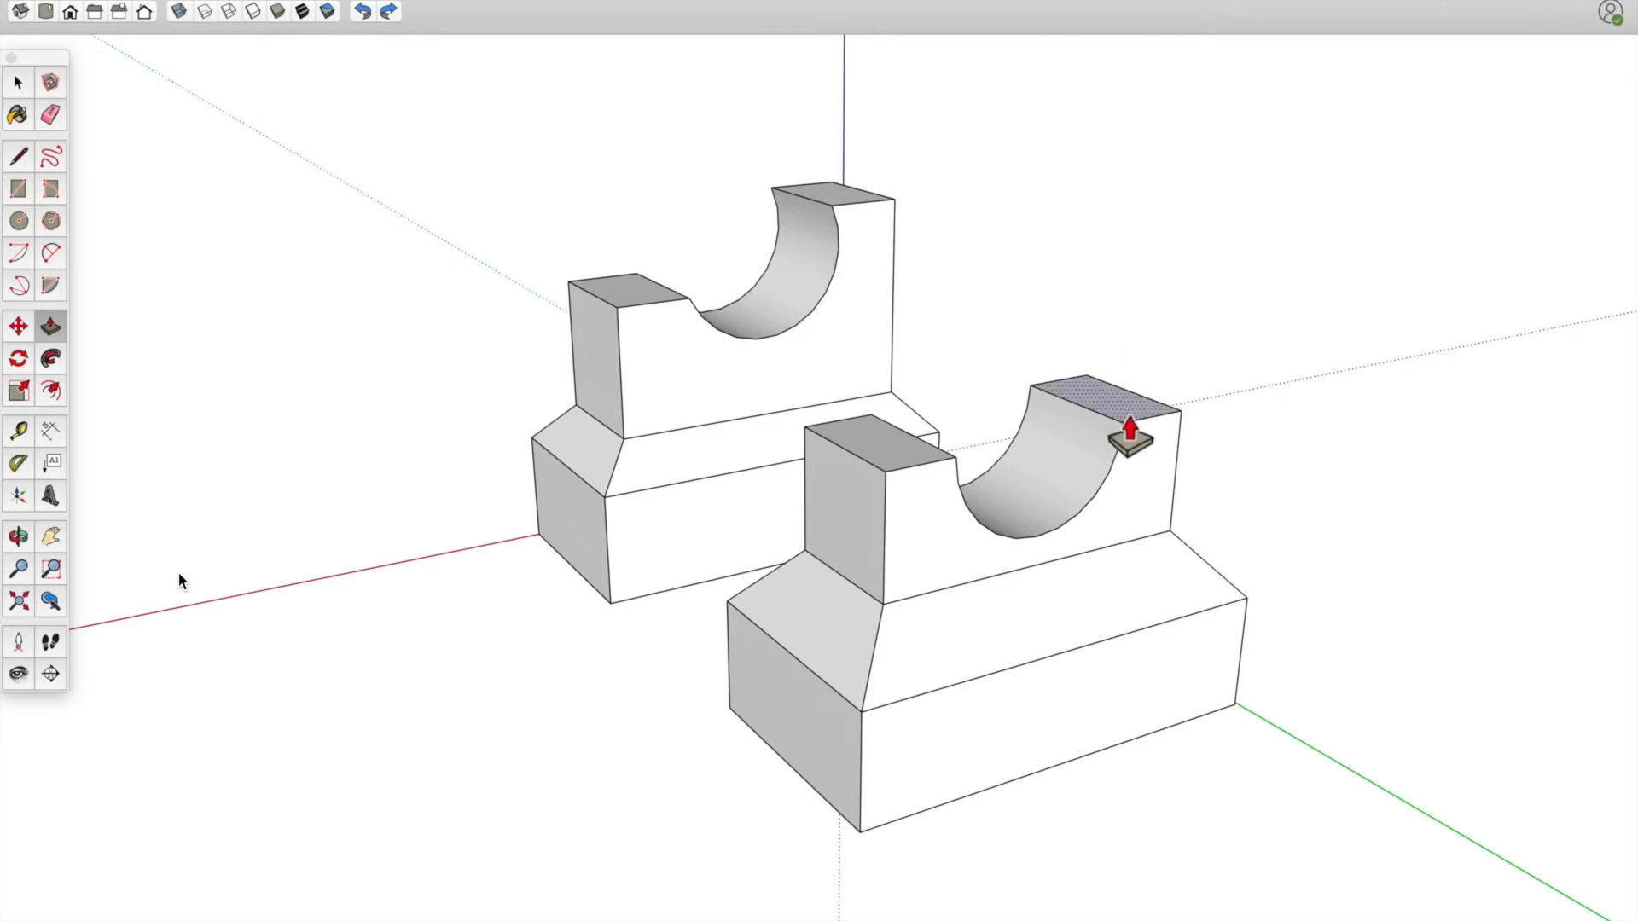
Try moving the top face at the far end of the new model's cutout up and down with the Move tool
key("m")
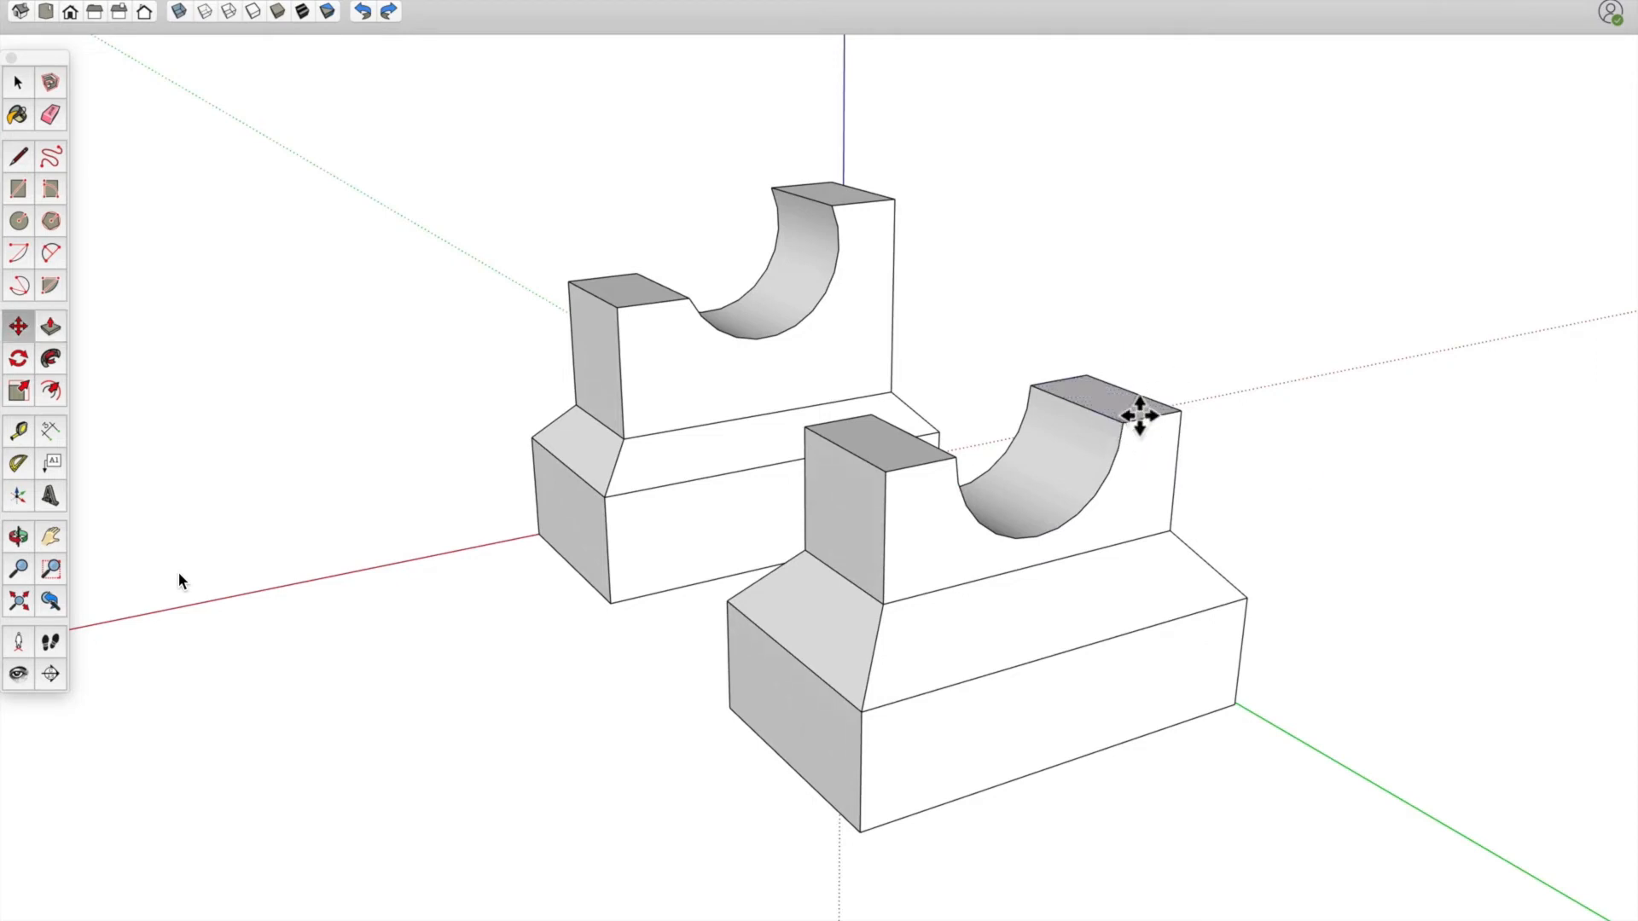
middle_click_drag(1308, 345, 1371, 512)
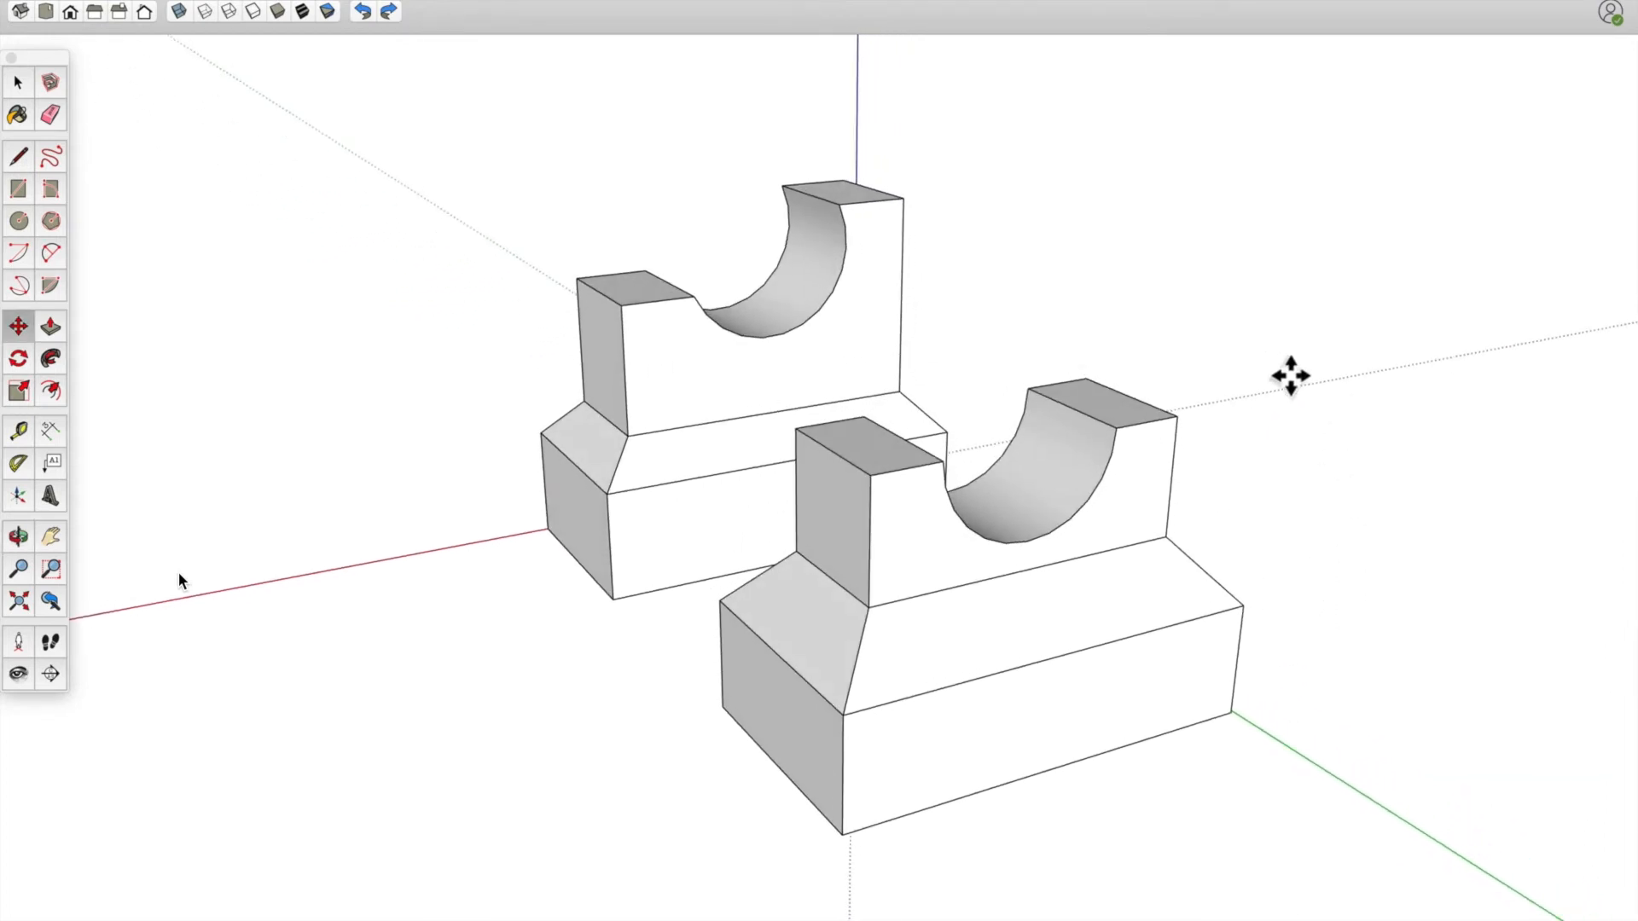
left_click(1125, 427)
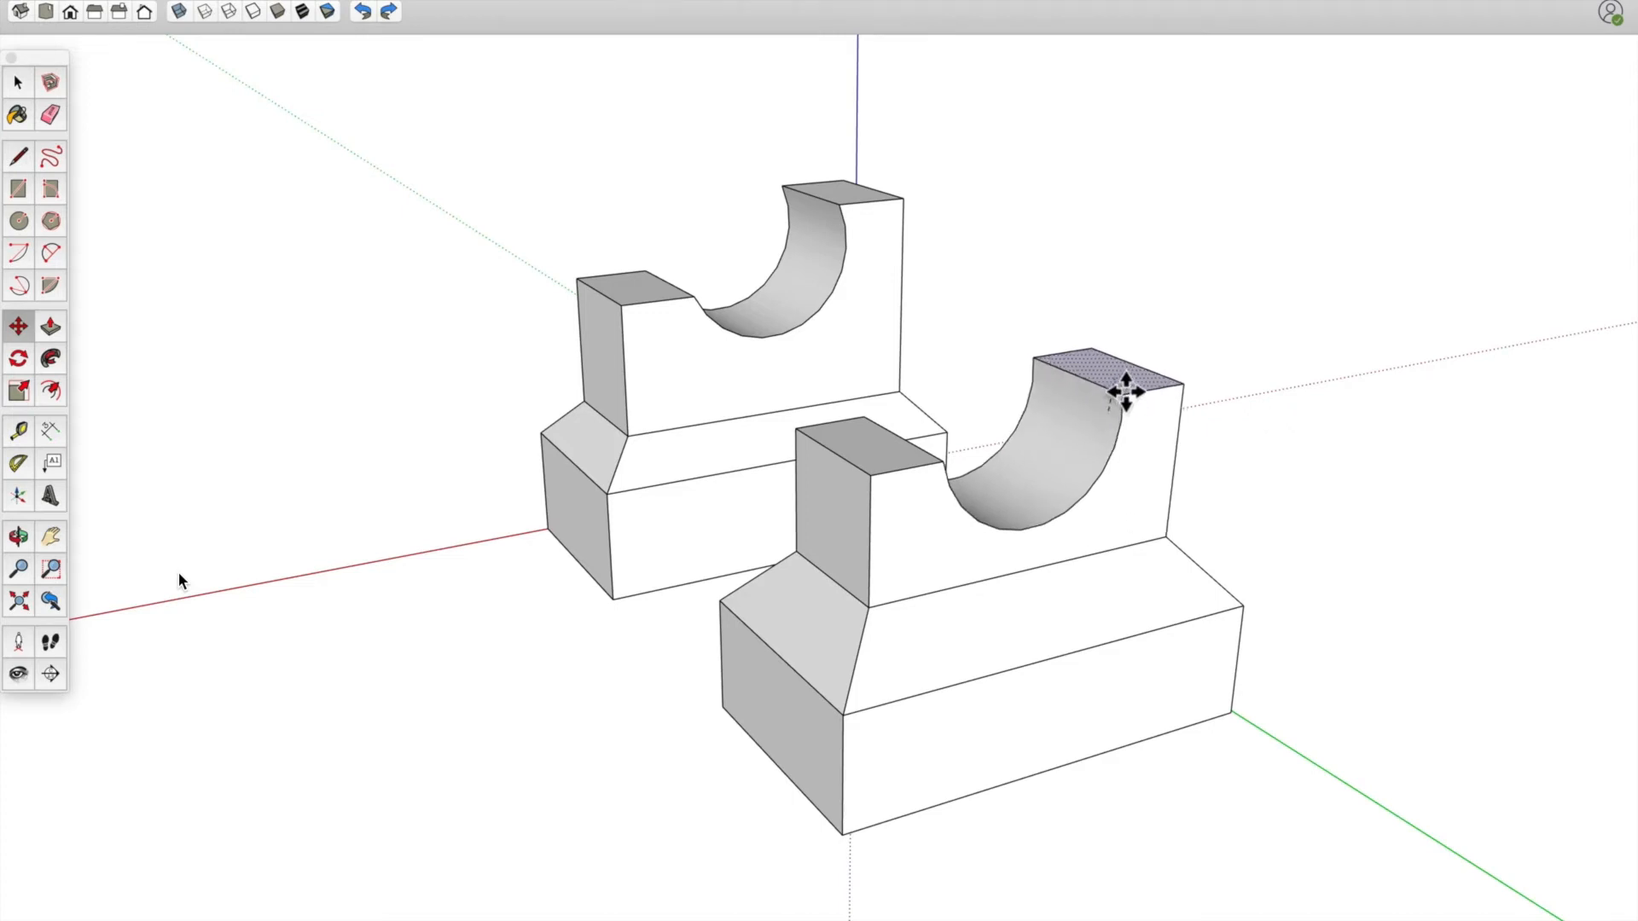
middle_click_drag(1139, 410, 933, 388)
mouse_move(1095, 359)
middle_mouse_down()
mouse_move(1086, 387)
mouse_move(1086, 340)
middle_mouse_up()
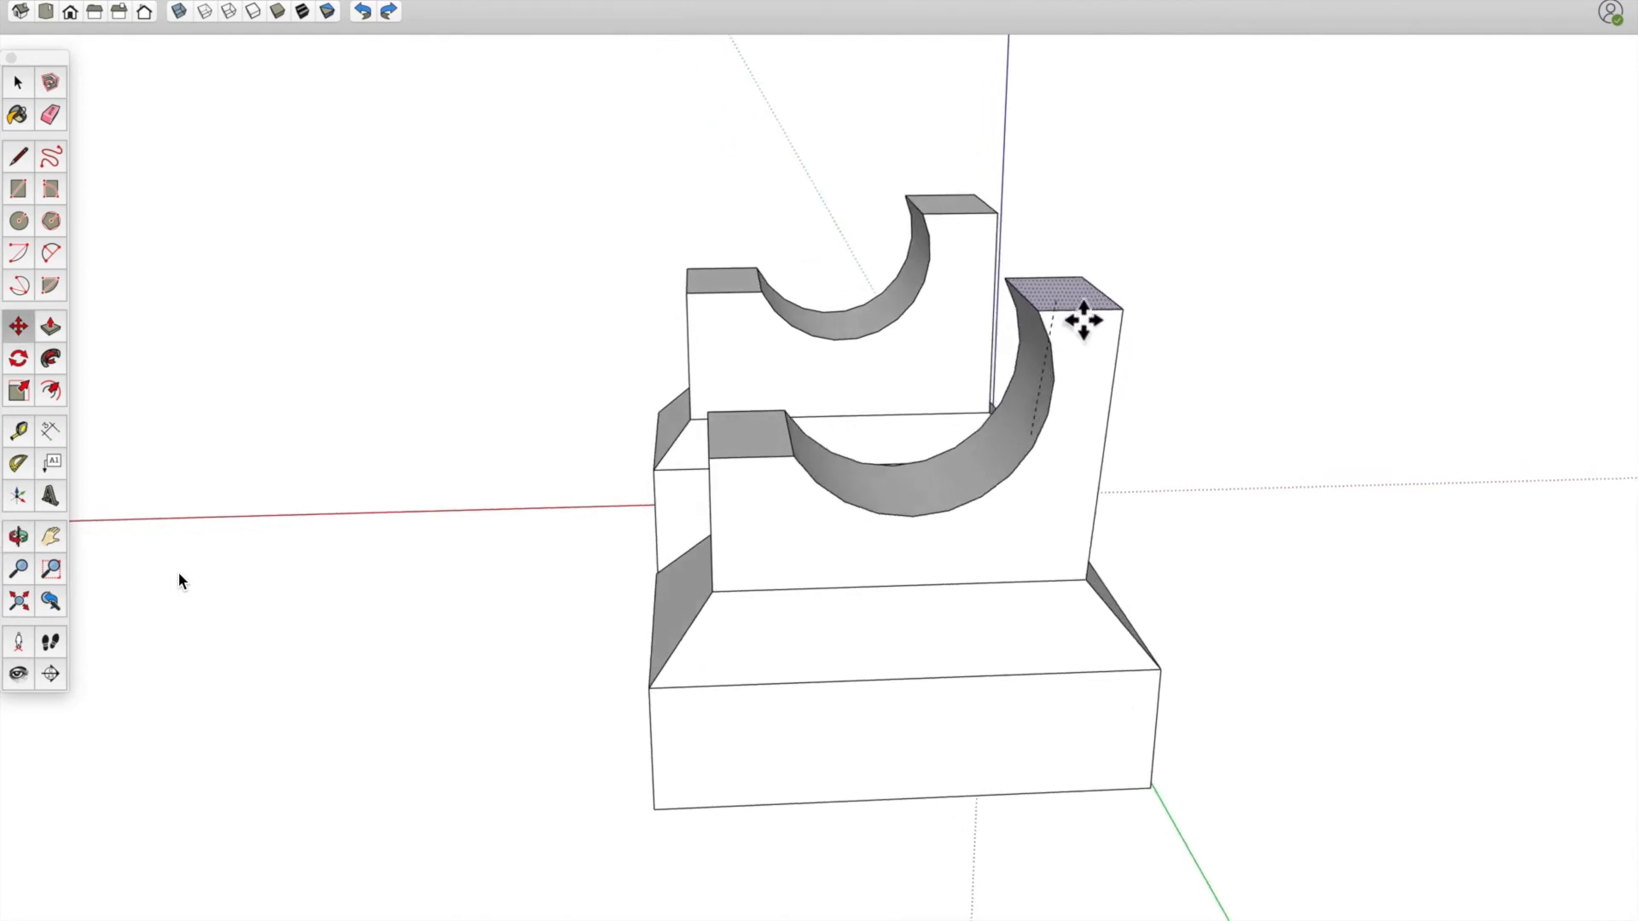
middle_click_drag(1086, 376, 951, 511)
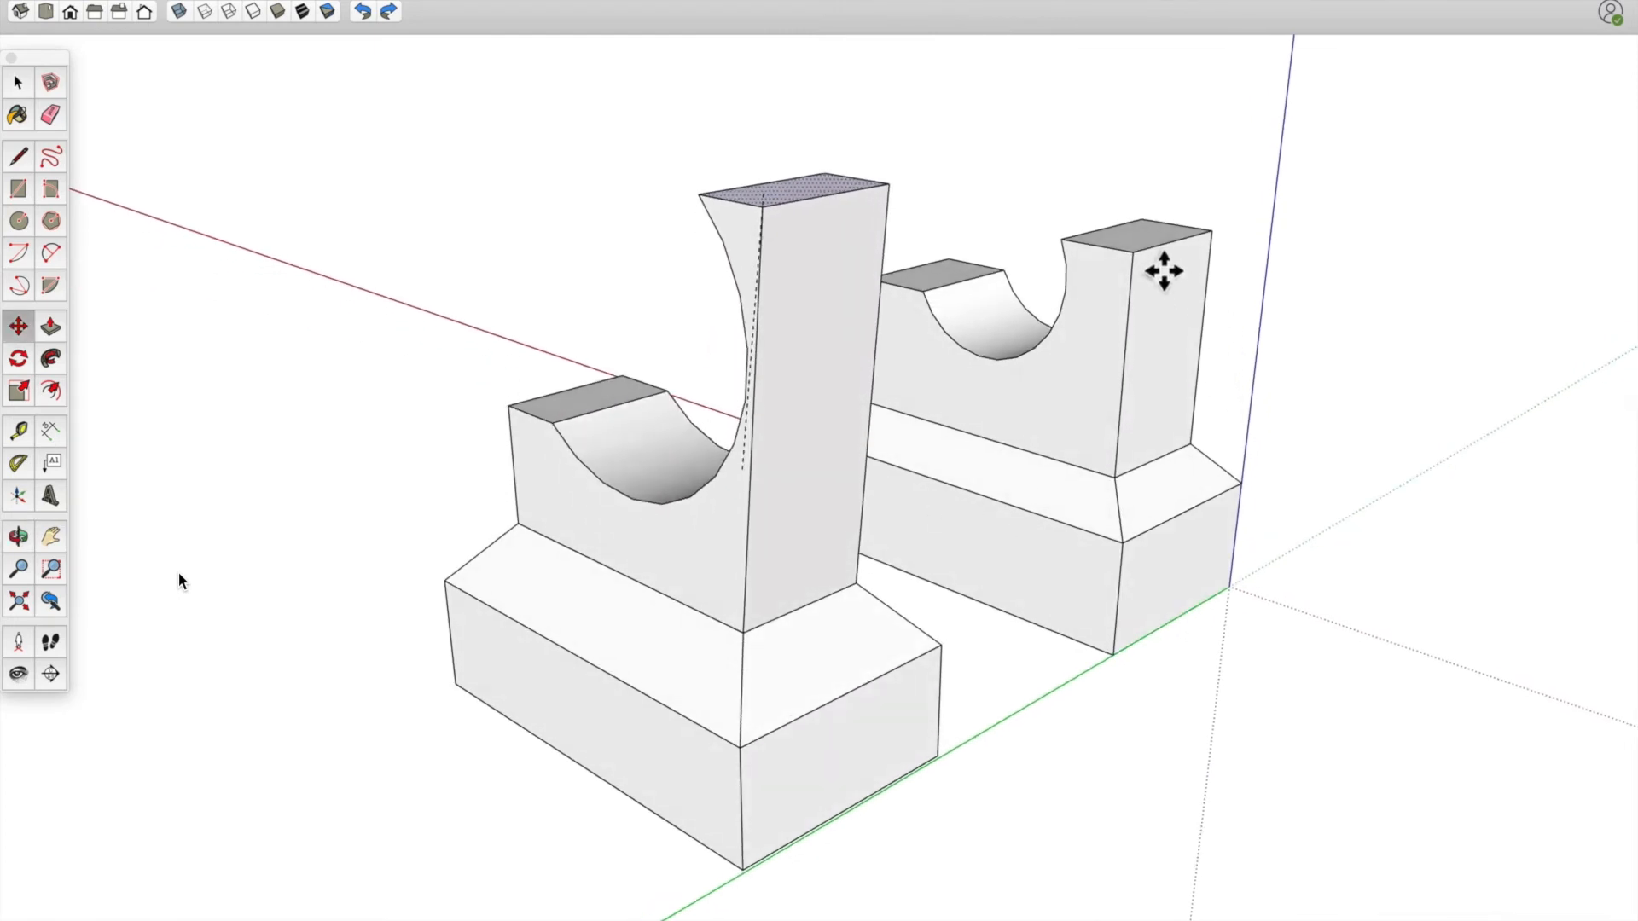
middle_click_drag(1100, 483, 1457, 402)
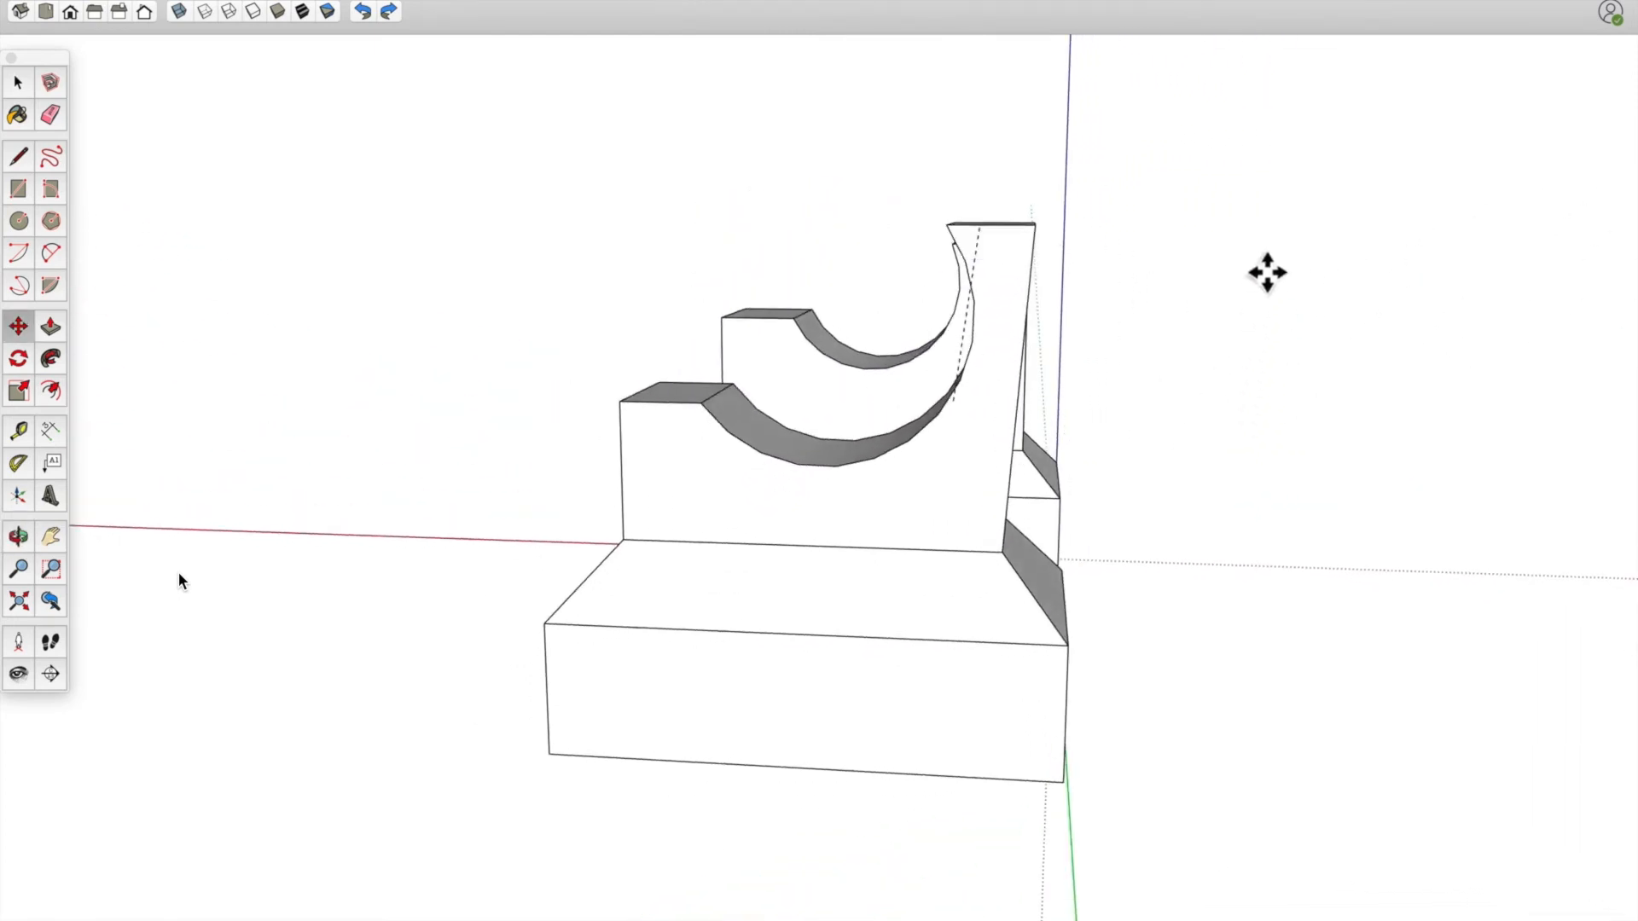
middle_click_drag(1042, 344, 1060, 365)
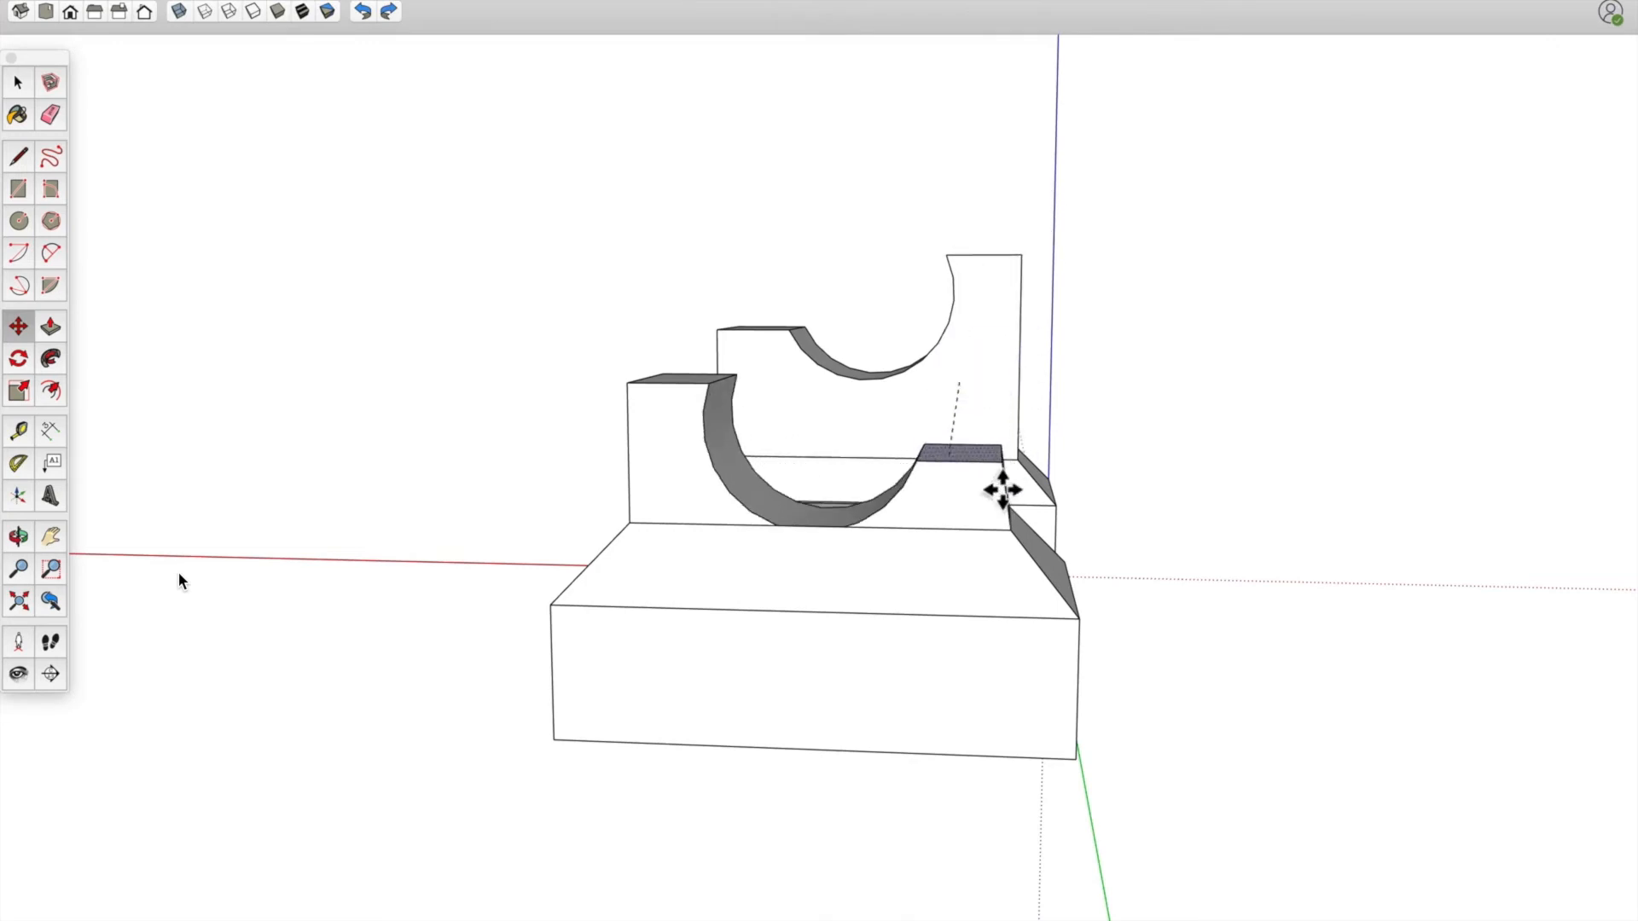
middle_click_drag(998, 510, 680, 548)
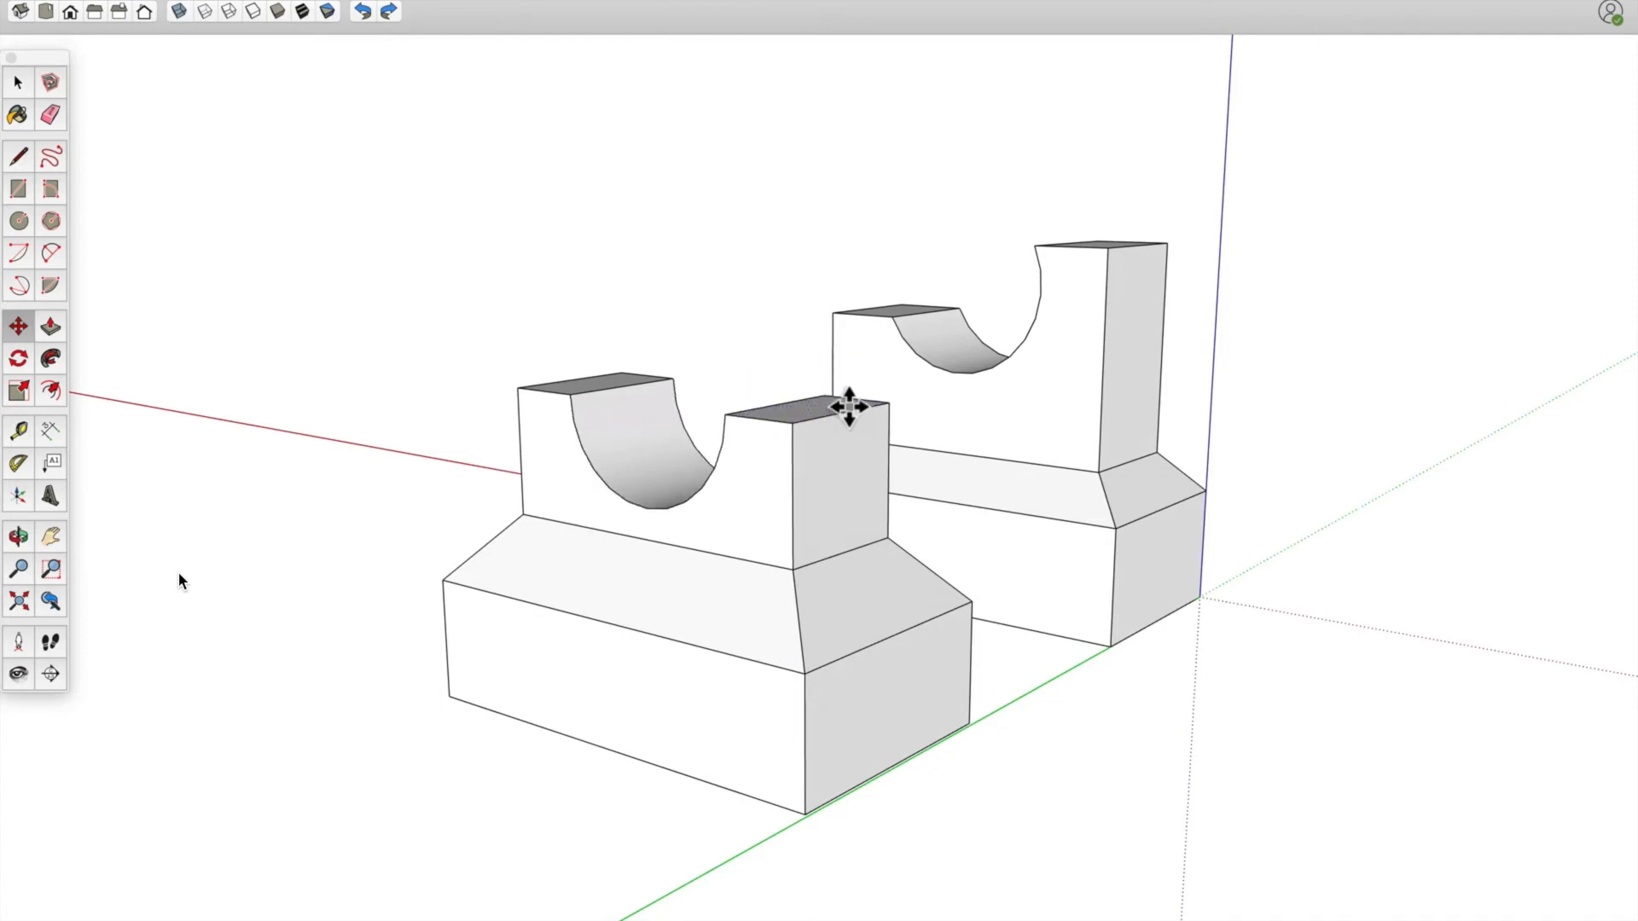
middle_click_drag(819, 478, 1484, 550)
middle_click_drag(713, 819, 1293, 809)
middle_click_drag(1220, 523, 1256, 569)
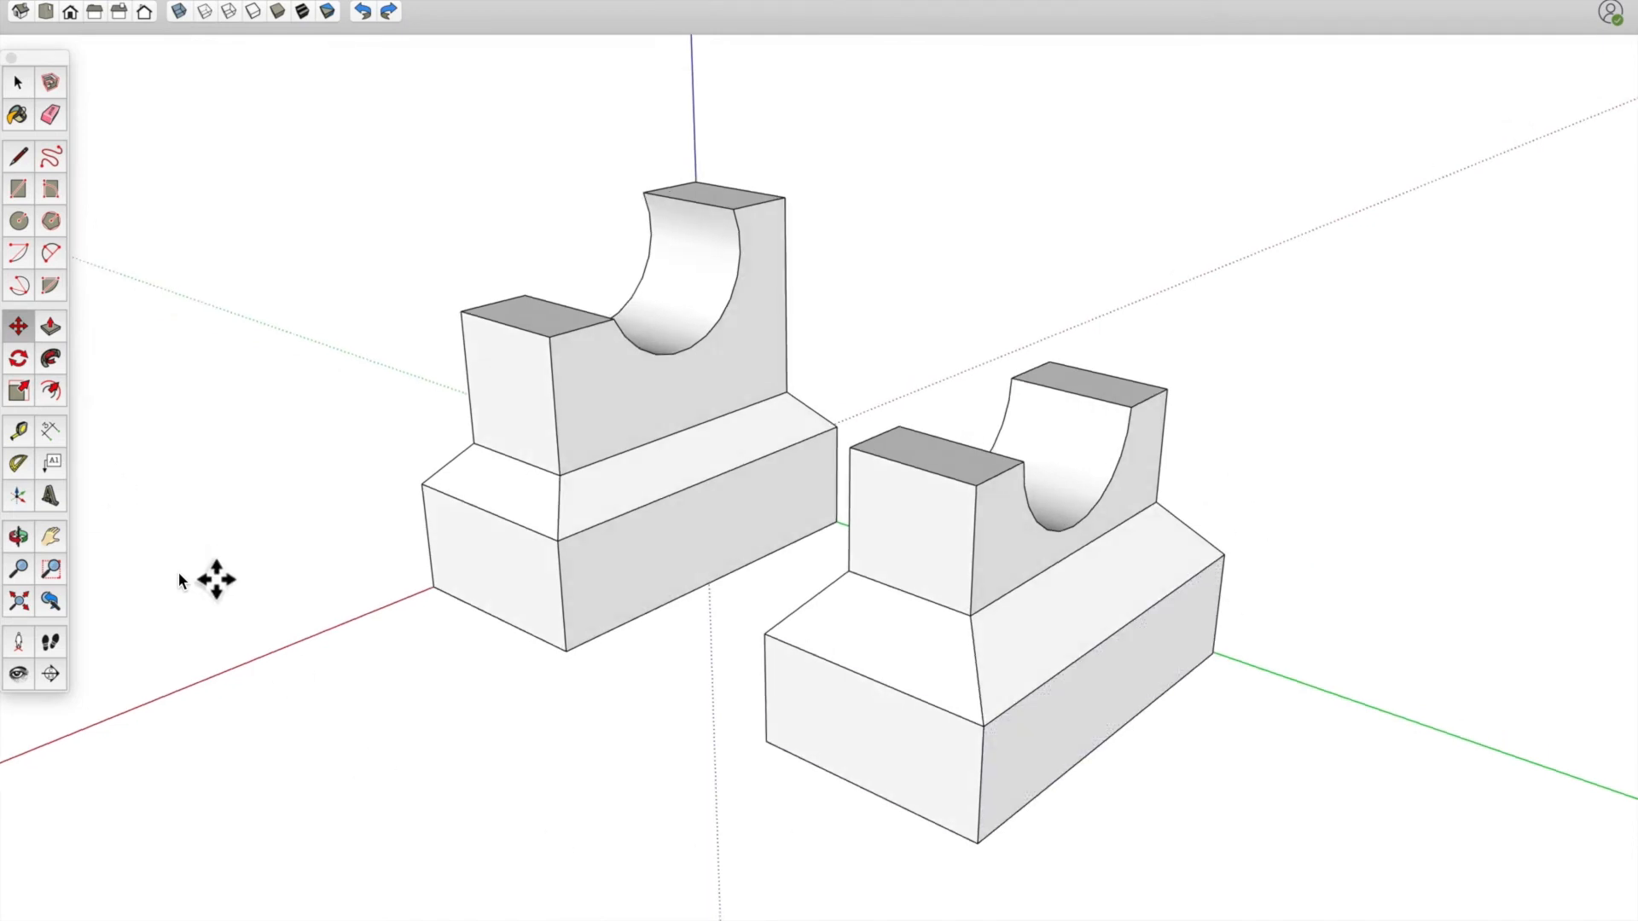
Push/Pull the top face at the far end of the new model's cutout upward, making that end taller than the near one
key("p")
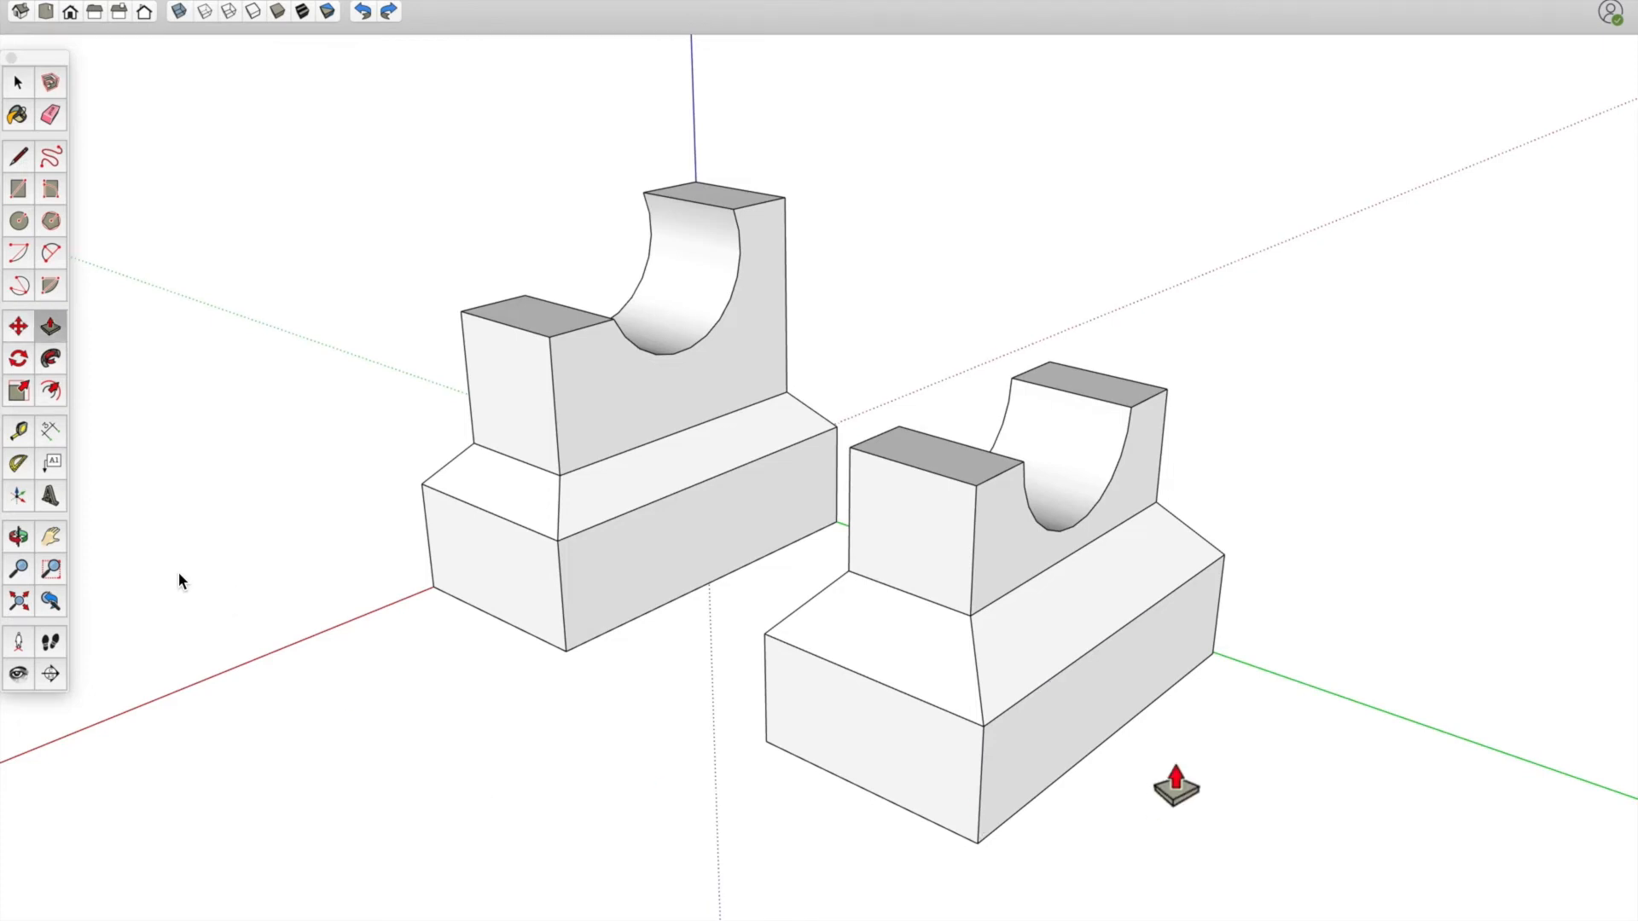
middle_click_drag(1155, 448, 1134, 406)
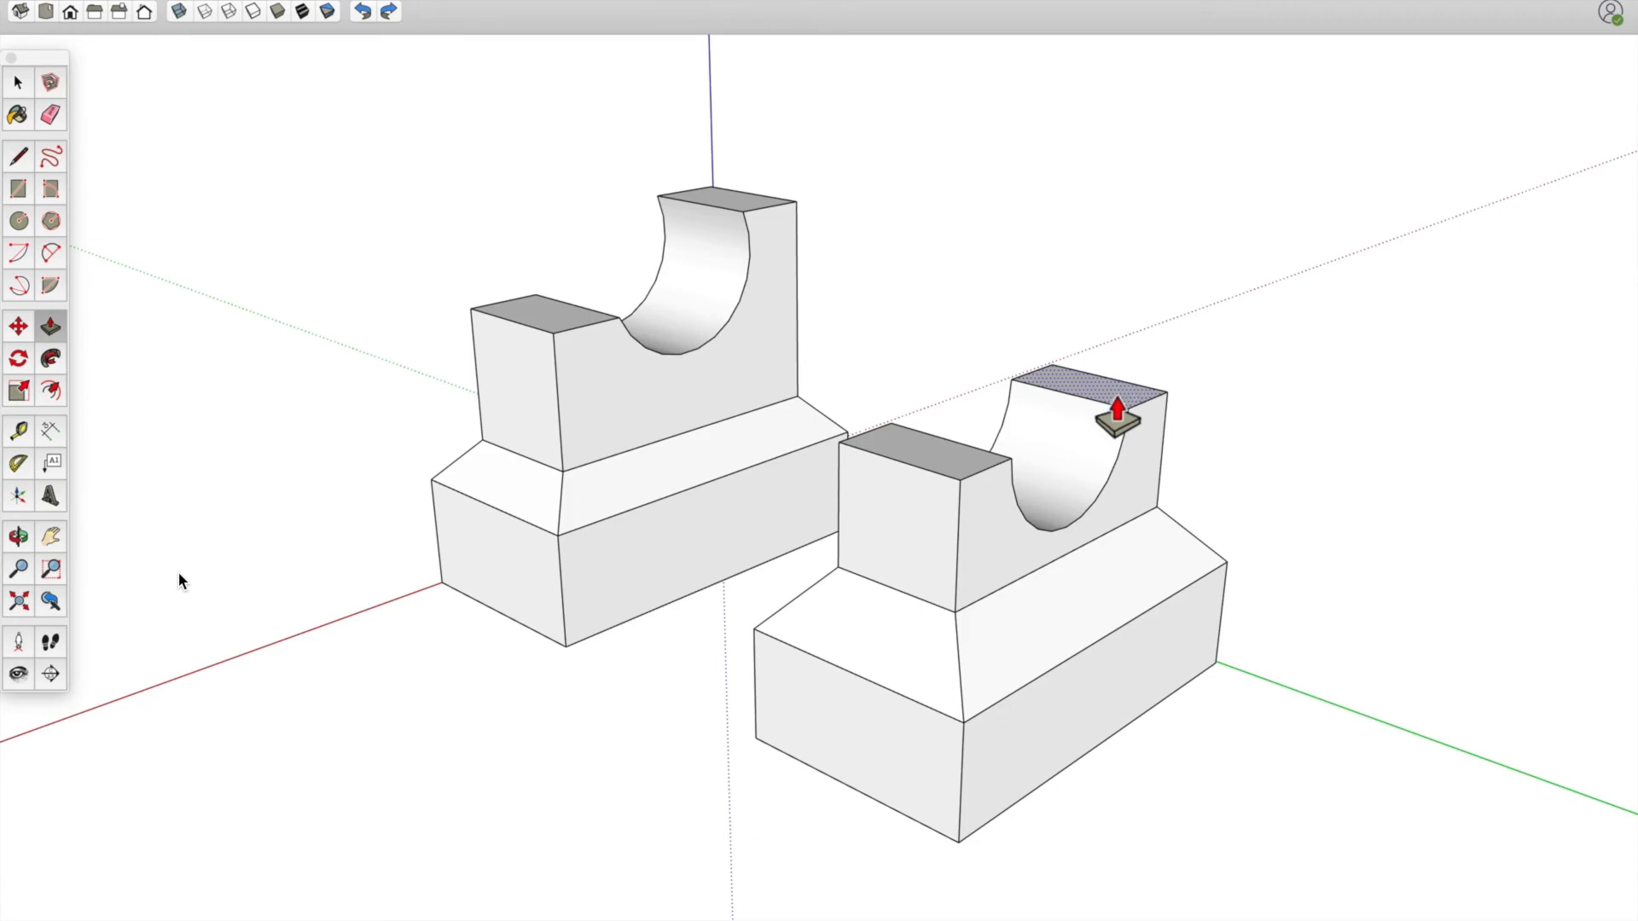
left_click_drag(1118, 420, 1109, 303)
middle_click_drag(1108, 306, 706, 312)
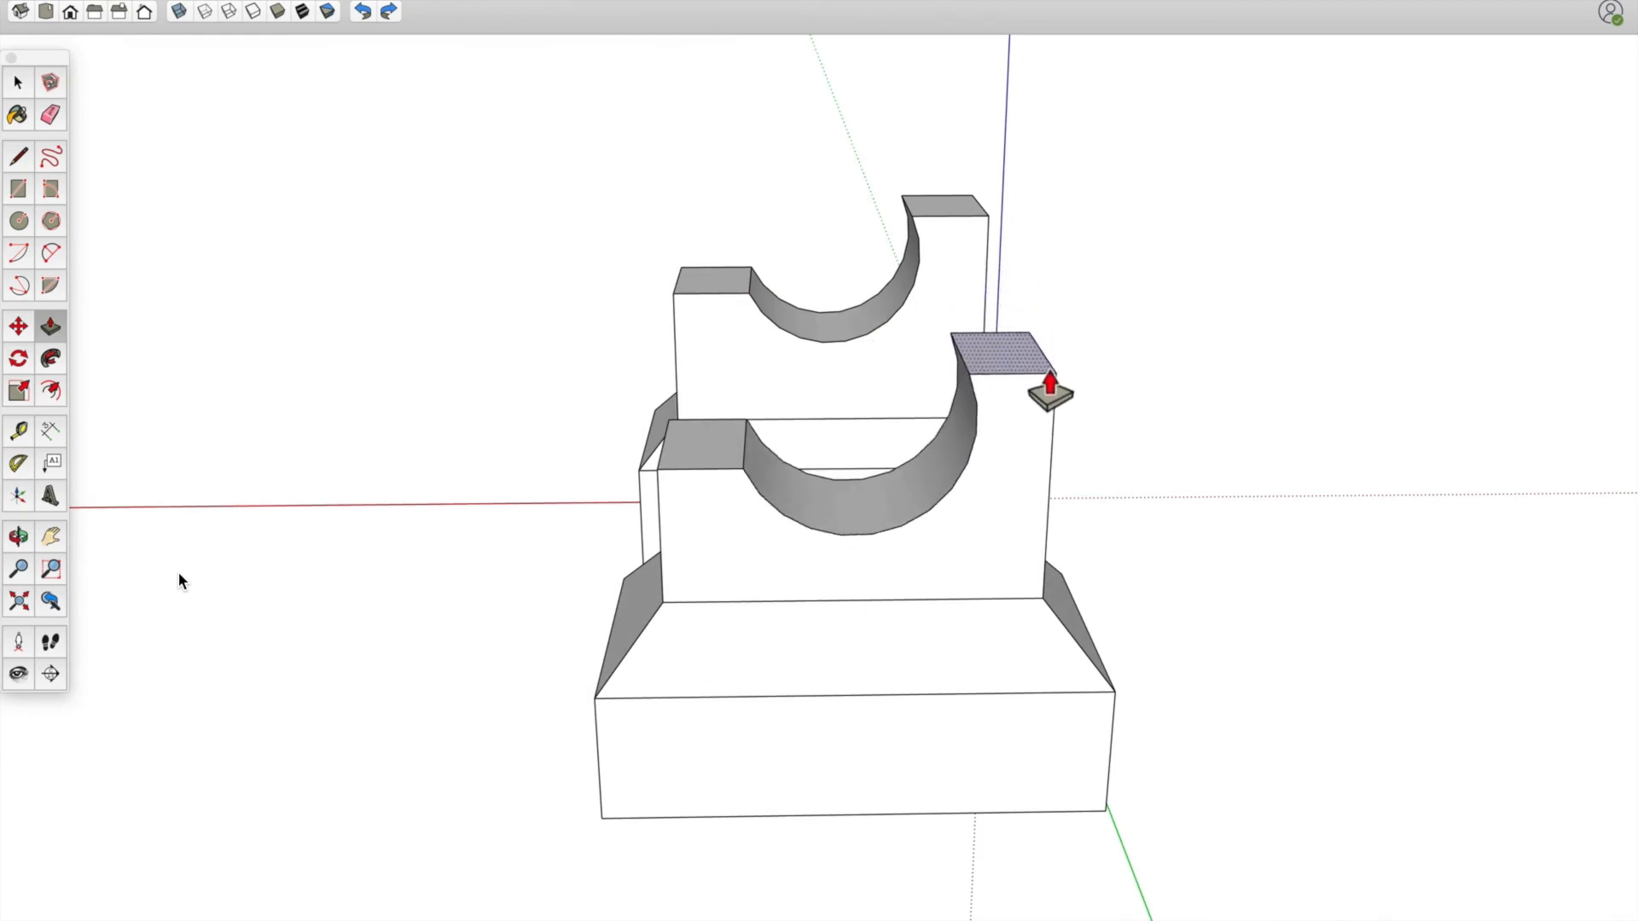
middle_click_drag(1042, 377, 838, 380)
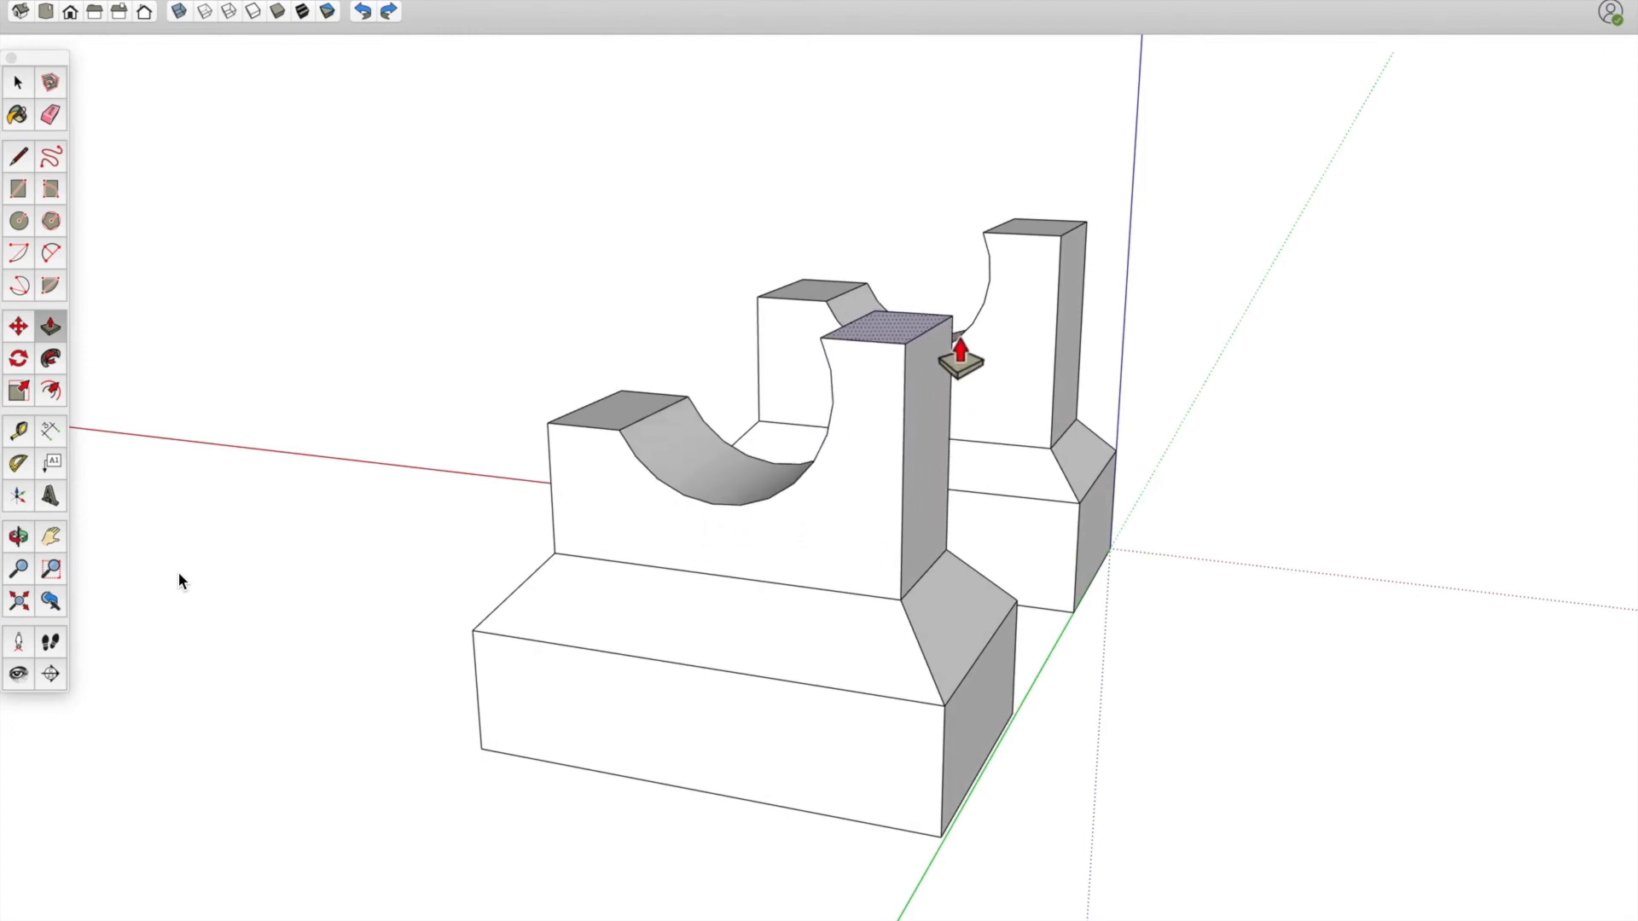
left_click(960, 349)
middle_click_drag(925, 549, 1226, 575)
middle_click_drag(1090, 438, 1203, 486)
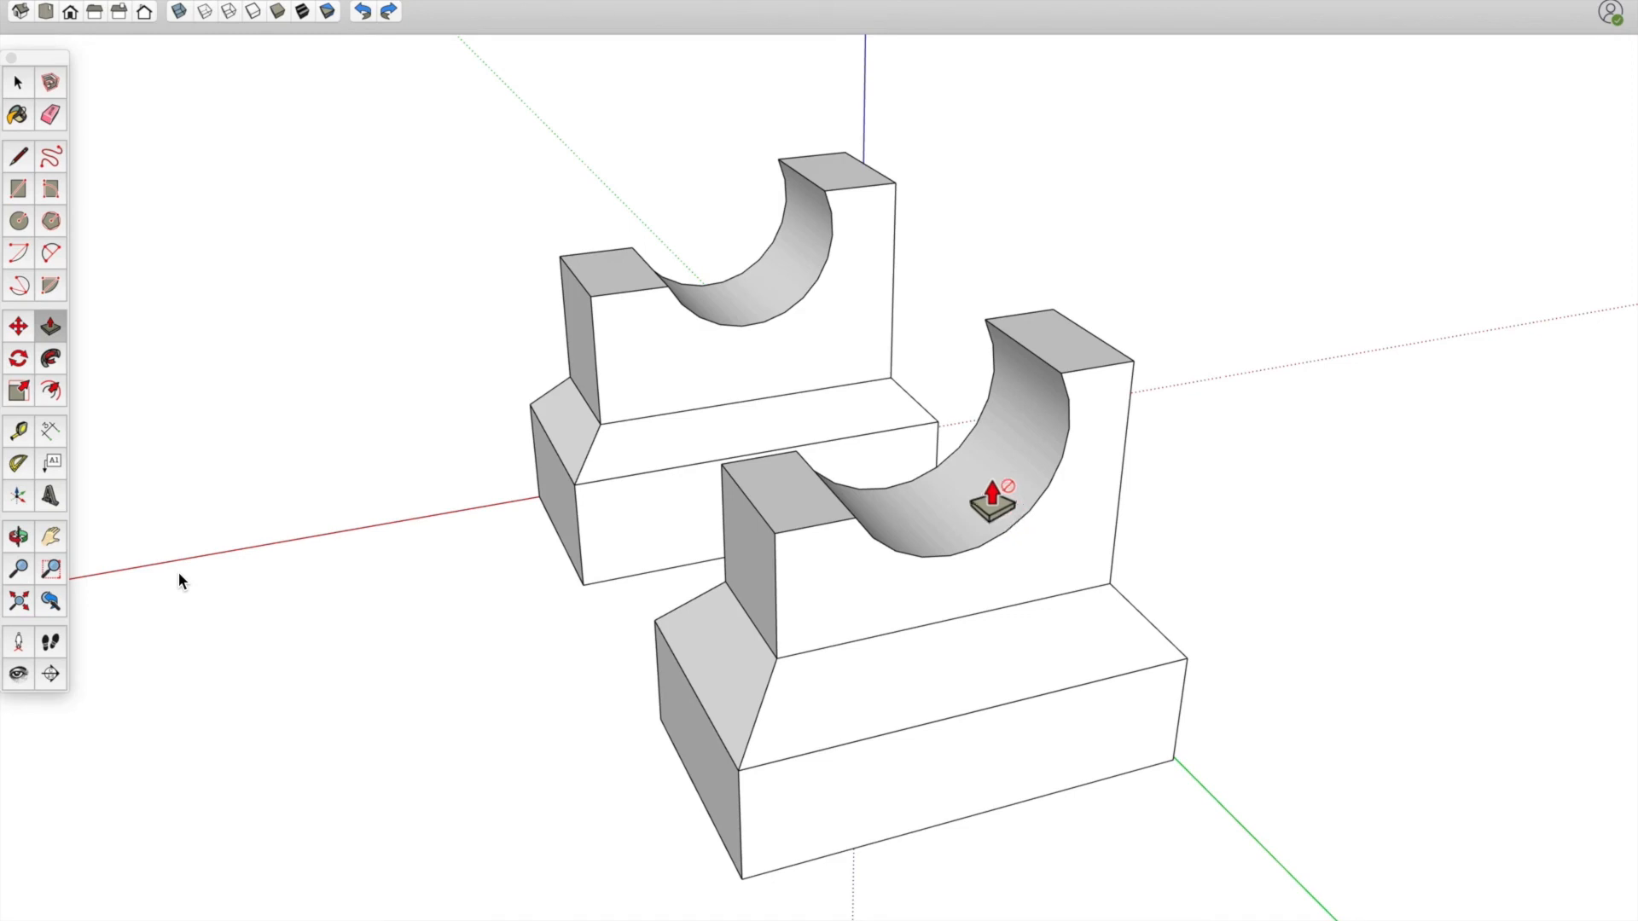
middle_click_drag(980, 662, 1293, 721)
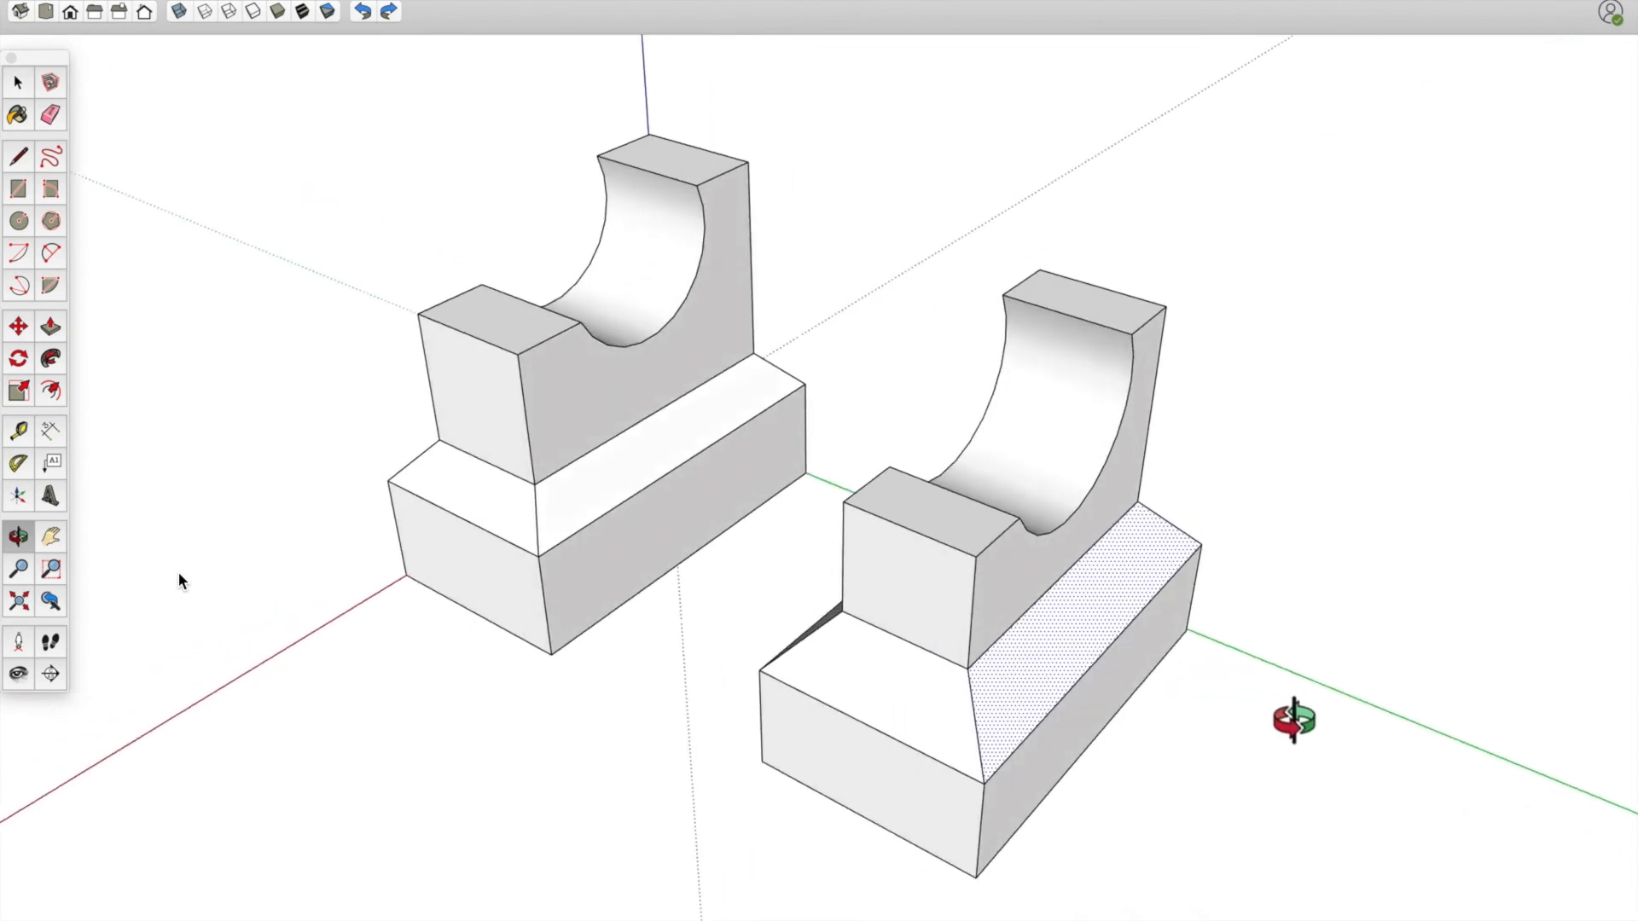
middle_click_drag(896, 797, 987, 775)
middle_click_drag(1195, 757, 1126, 597)
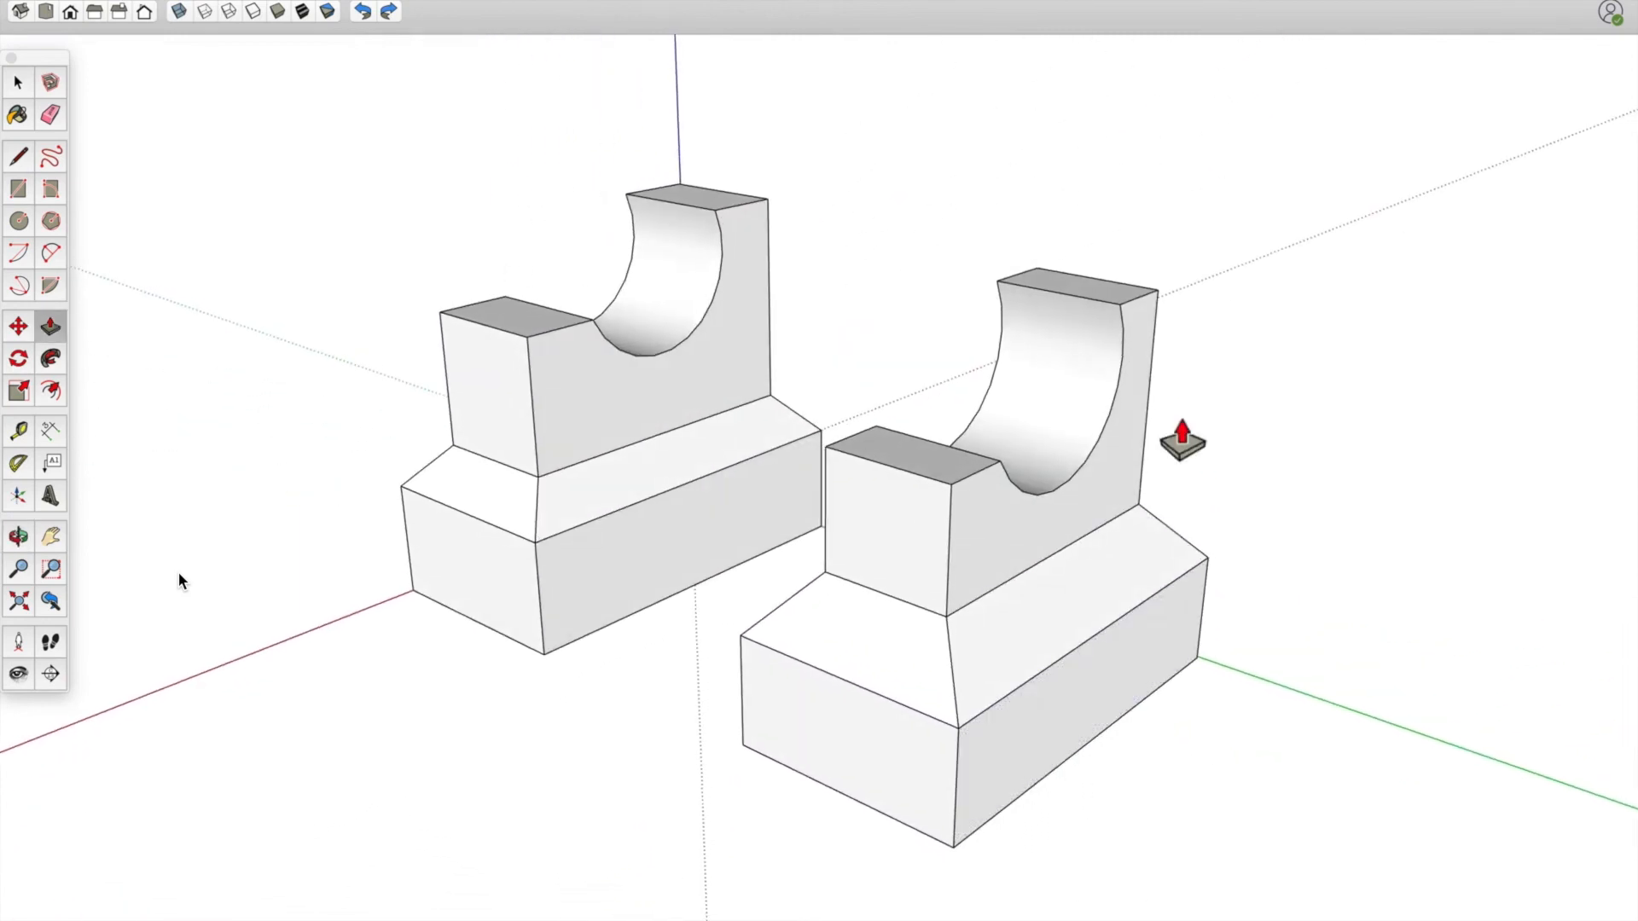
middle_click_drag(1038, 706, 1103, 731)
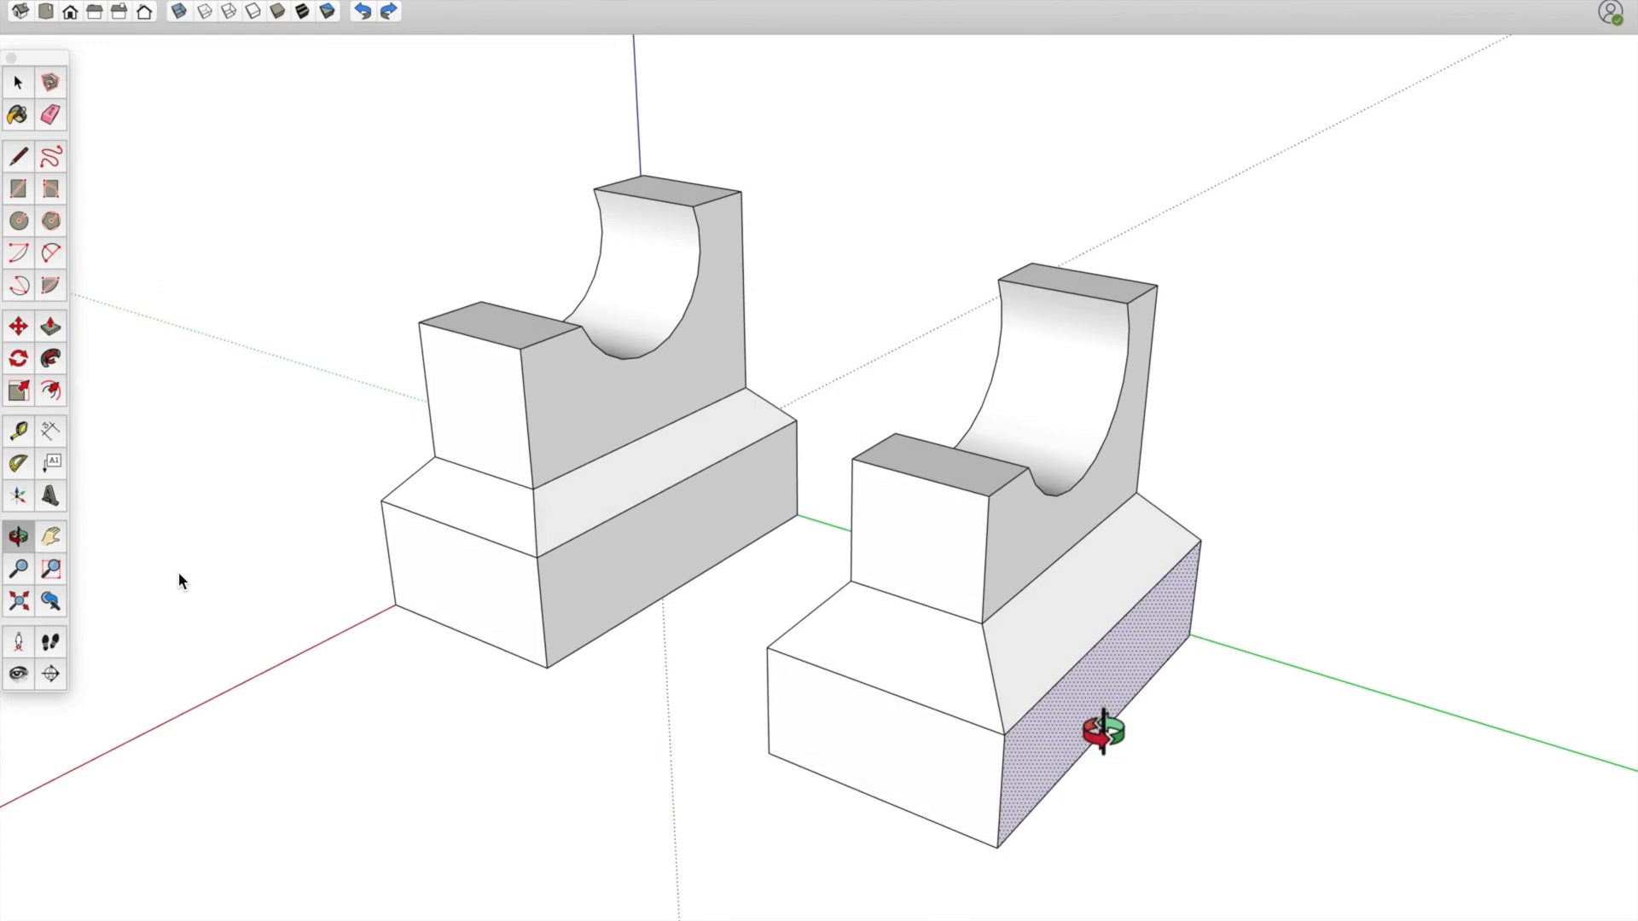
middle_click_drag(848, 790, 966, 836)
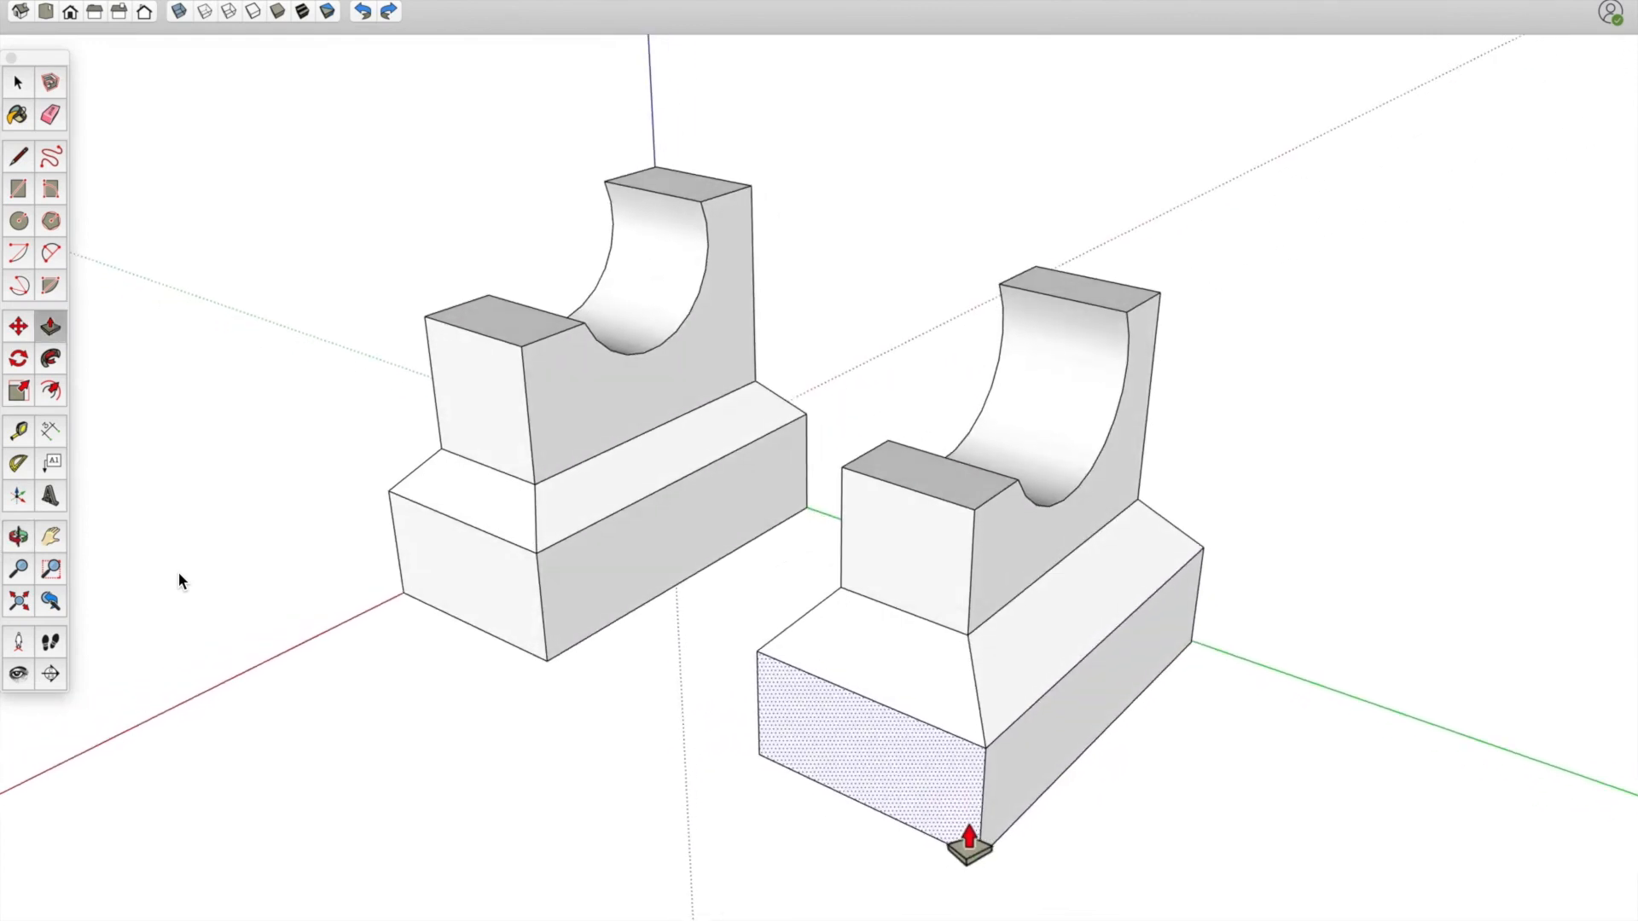